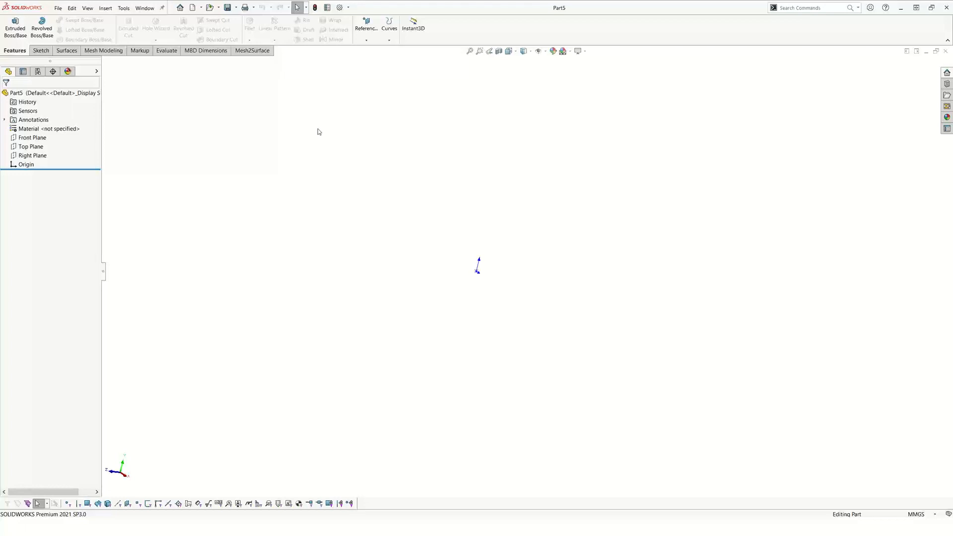
# Import the scanned housing mesh into the empty part using millimeters as the file units
pyautogui.click(267, 53)
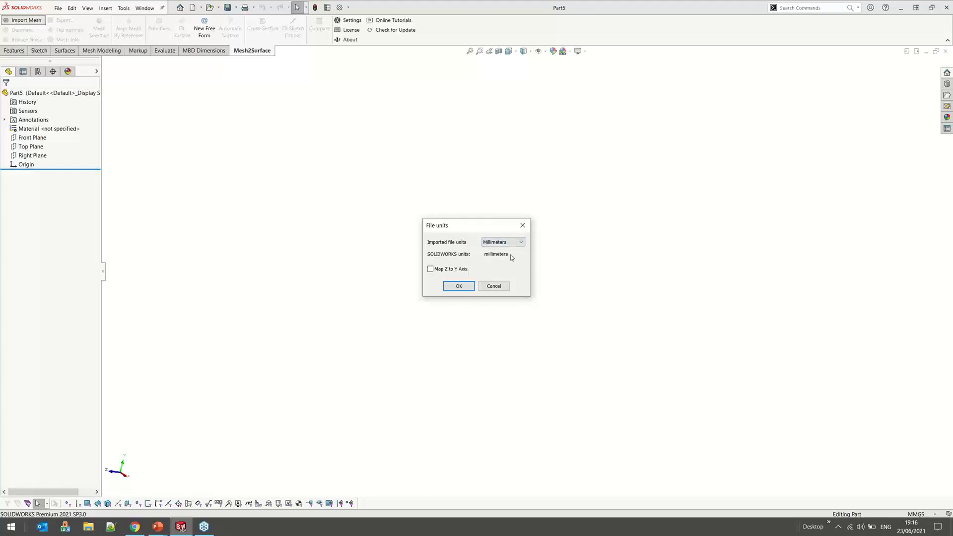
pyautogui.click(499, 243)
pyautogui.click(459, 286)
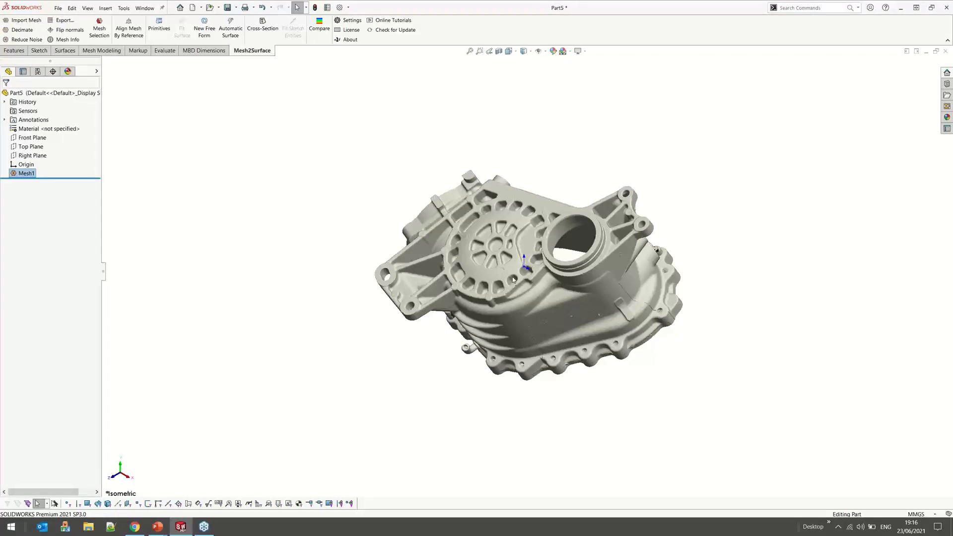
# Examine the imported housing mesh from several sides and check its mesh information
pyautogui.moveTo(513, 280); pyautogui.dragTo(544, 218, button='middle')
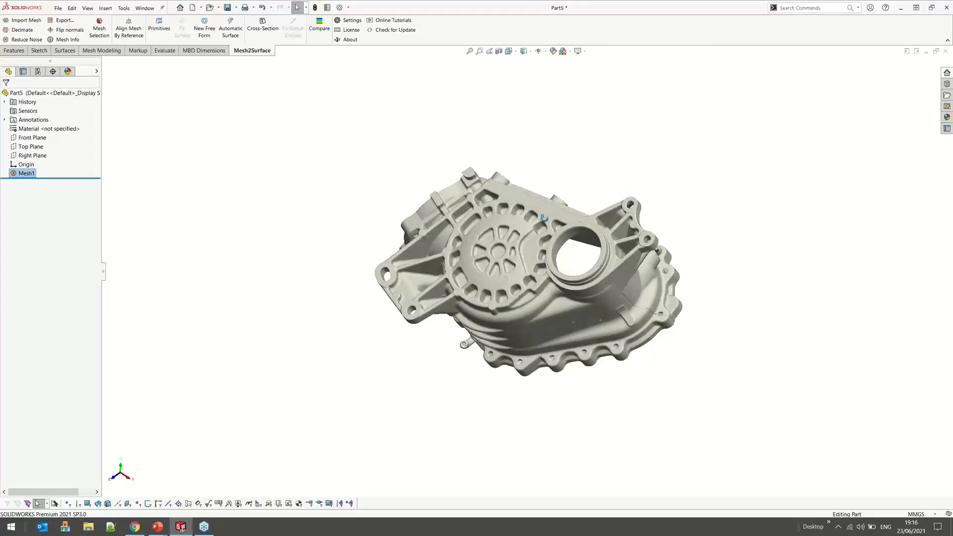
pyautogui.moveTo(544, 217); pyautogui.dragTo(579, 271, button='middle')
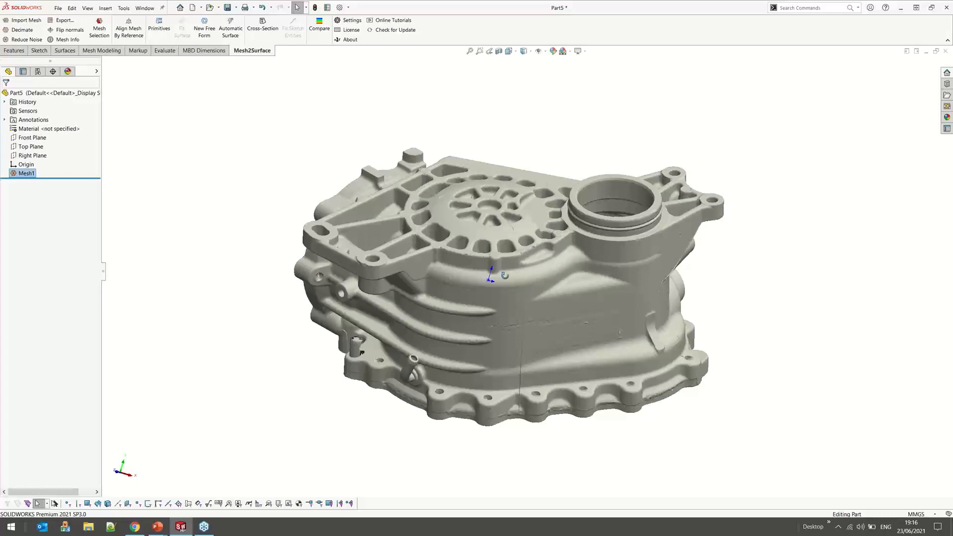
pyautogui.moveTo(511, 239); pyautogui.dragTo(545, 198, button='middle')
pyautogui.scroll(2, 545, 198)
pyautogui.moveTo(523, 290)
pyautogui.mouseDown(button='middle')
pyautogui.moveTo(534, 235)
pyautogui.moveTo(514, 297)
pyautogui.mouseUp(button='middle')
pyautogui.scroll(-2, 514, 297)
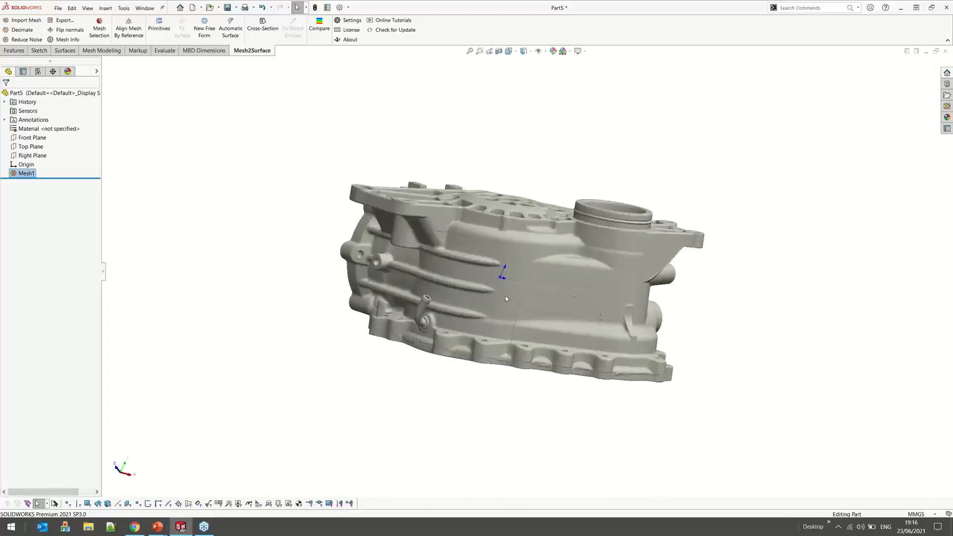
pyautogui.scroll(-2, 485, 229)
pyautogui.scroll(-3, 485, 228)
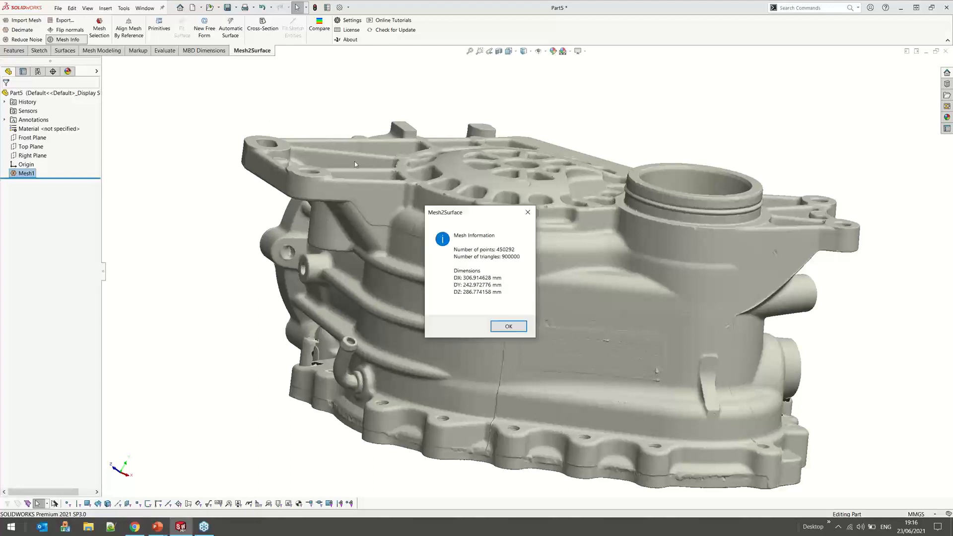
pyautogui.click(508, 326)
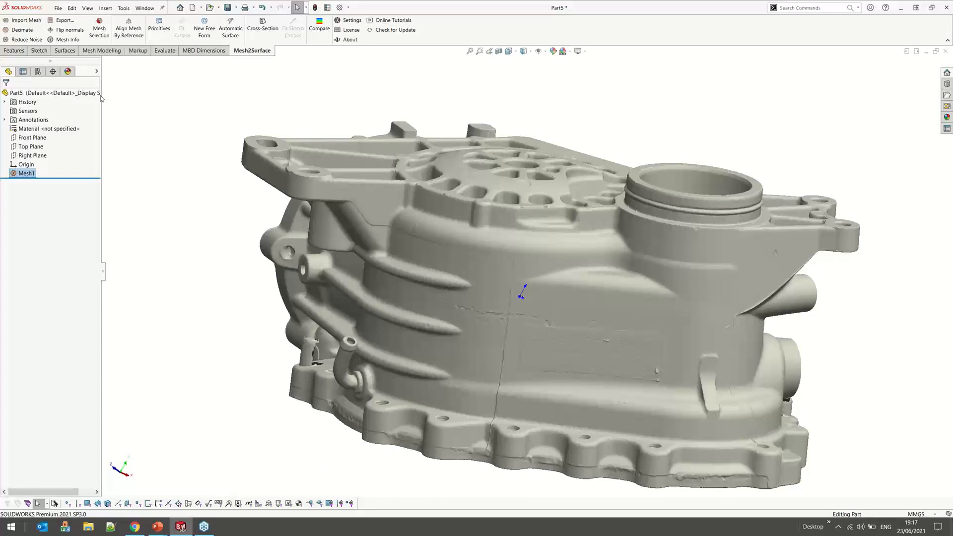
# Preview a decimation of the mesh to 50% (450000 triangles) and analyze its deviation from the original with a 0.03 mm tolerance
pyautogui.click(29, 31)
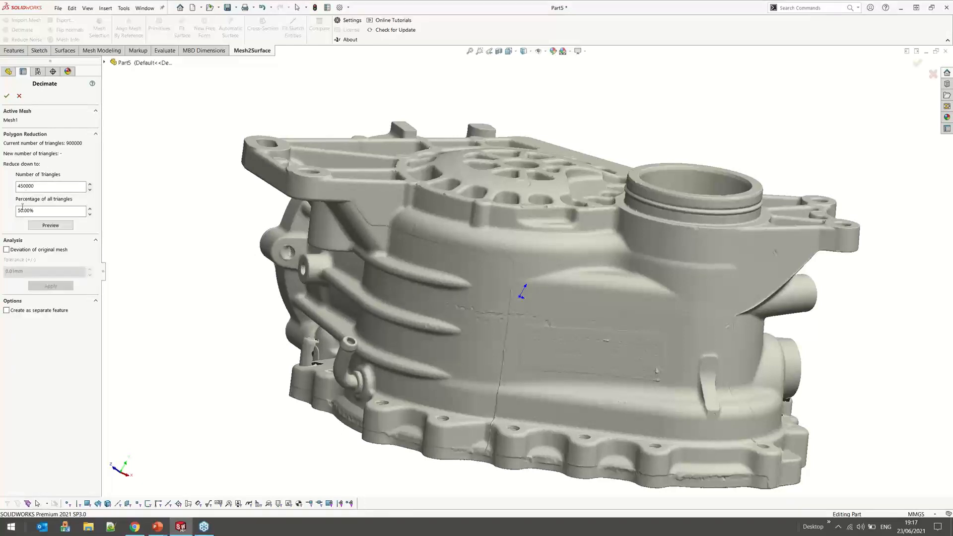
pyautogui.click(50, 226)
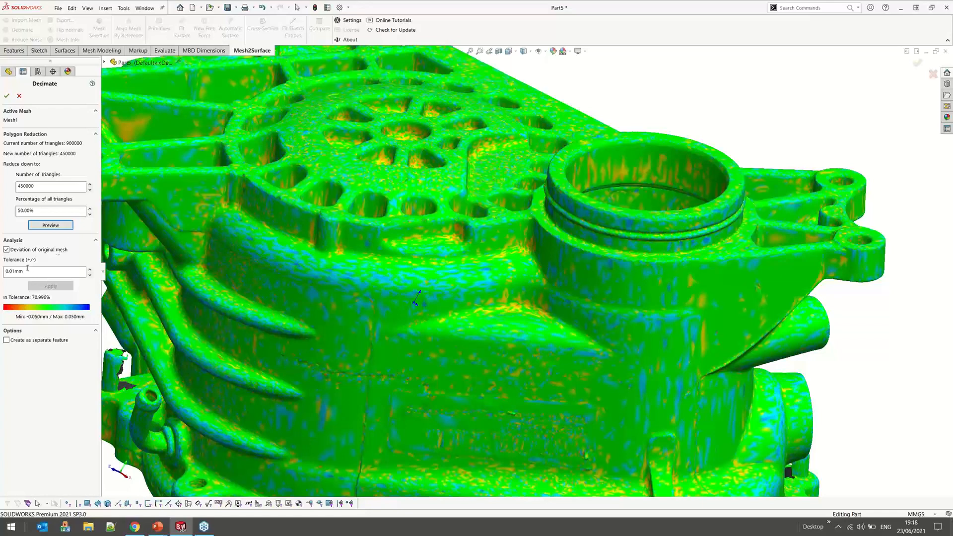
pyautogui.moveTo(13, 272); pyautogui.dragTo(36, 271)
pyautogui.write('3')
pyautogui.click(51, 286)
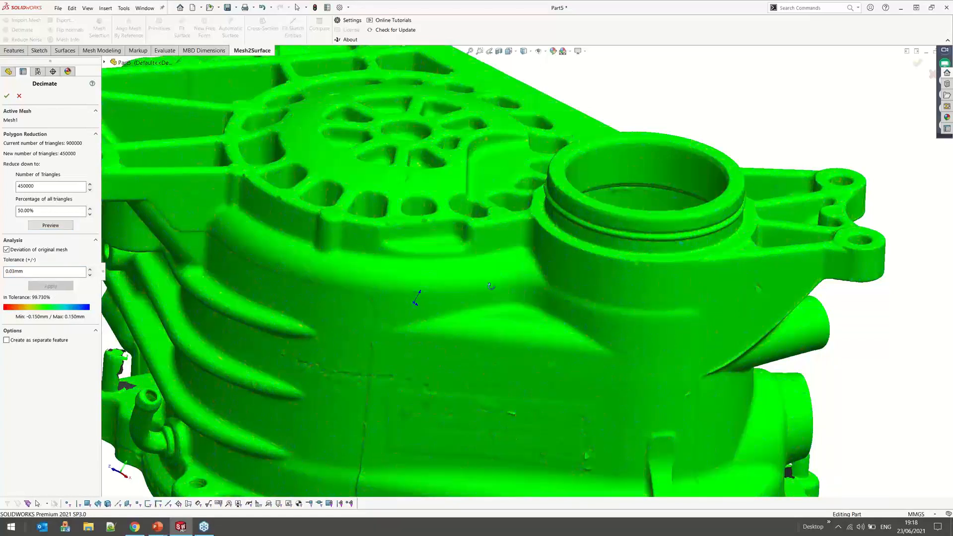
pyautogui.moveTo(491, 286); pyautogui.dragTo(494, 304, button='middle')
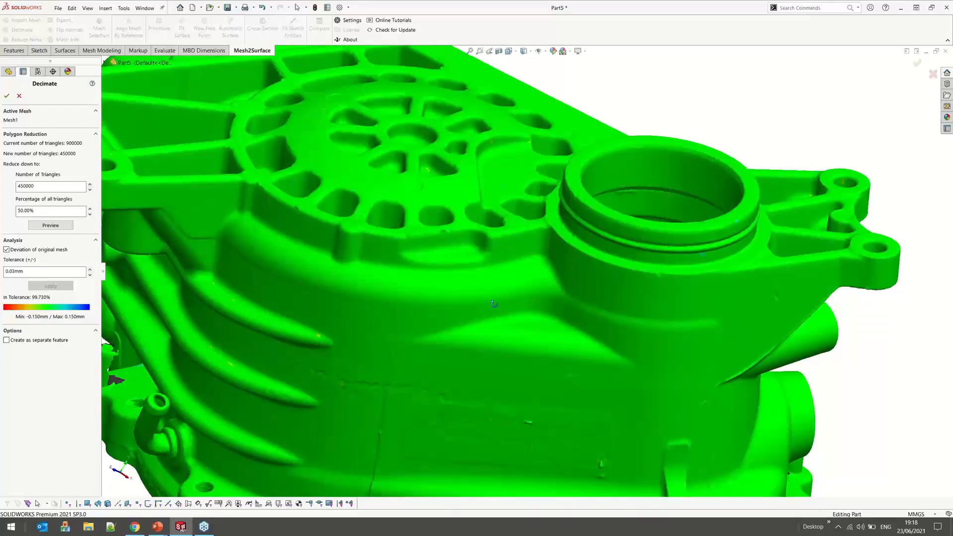
pyautogui.moveTo(494, 304); pyautogui.dragTo(495, 308, button='middle')
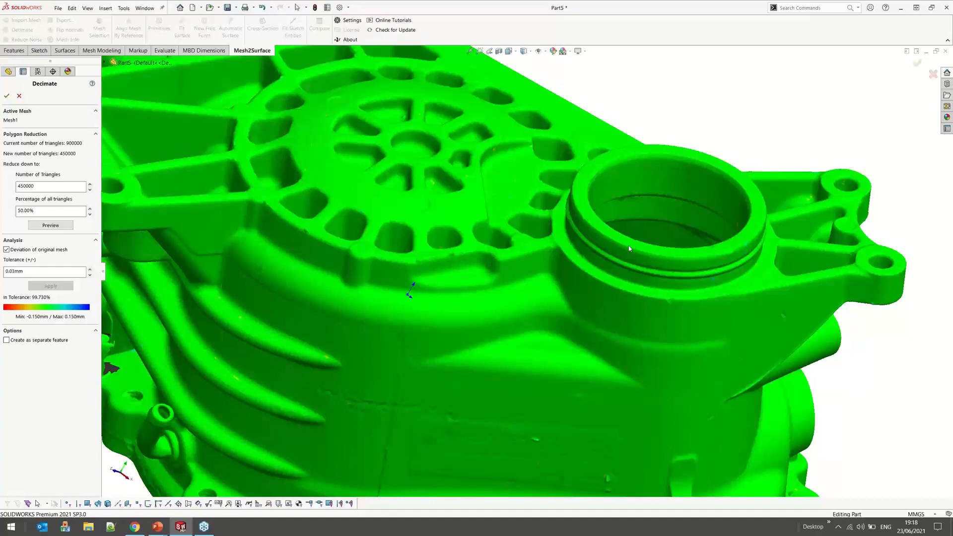
pyautogui.scroll(5, 630, 248)
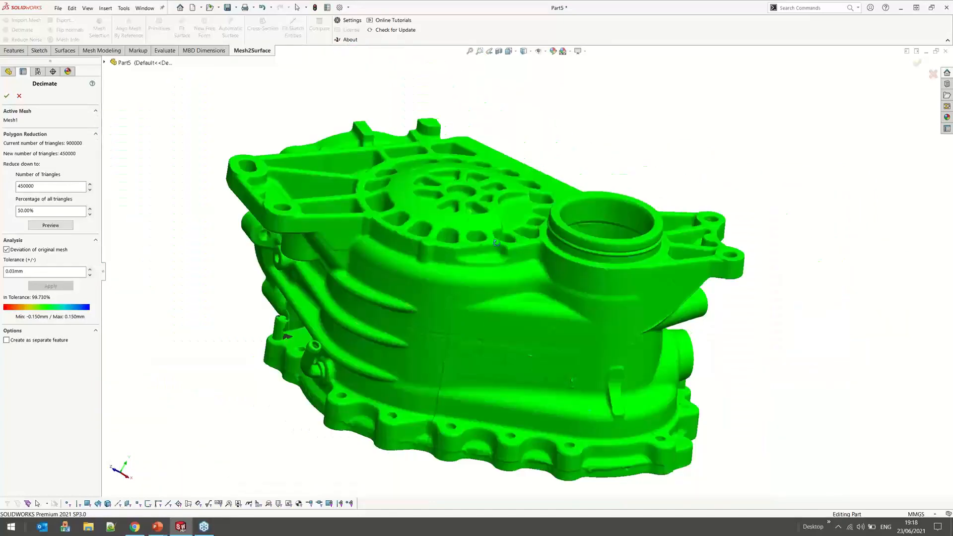
pyautogui.moveTo(496, 242); pyautogui.dragTo(460, 284, button='middle')
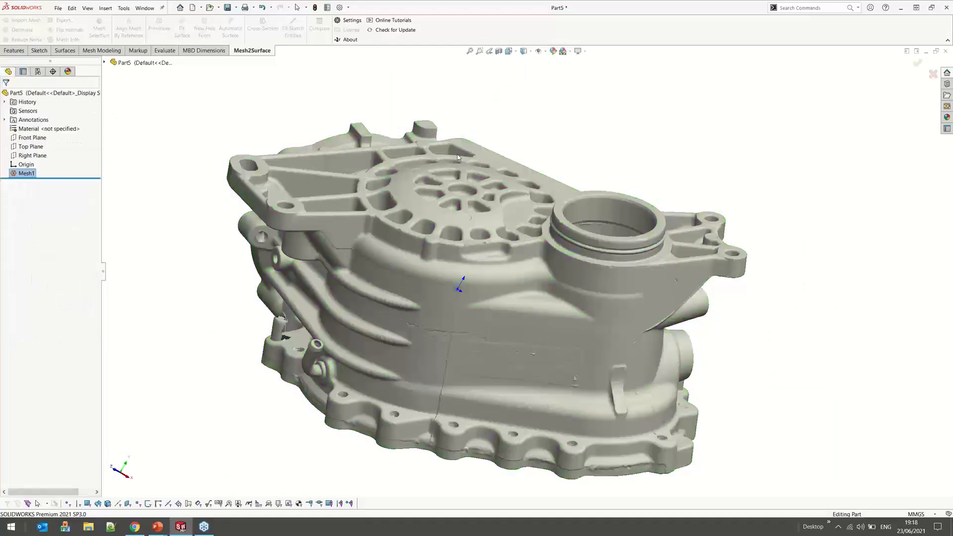
# Replace the open housing part with a new part and import demo part 5.stl from the 002 - Machine Part folder
pyautogui.hotkey('ctrl', 'w')
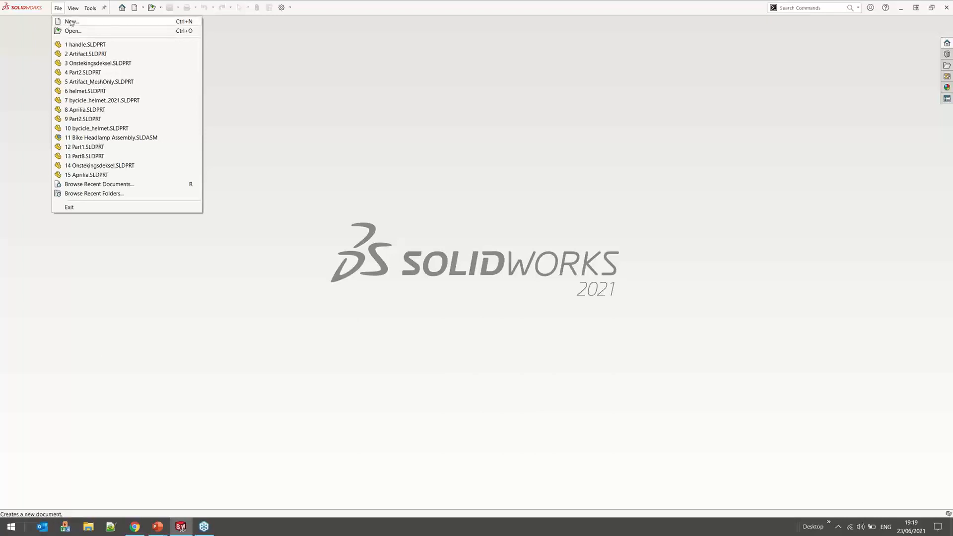
pyautogui.click(71, 23)
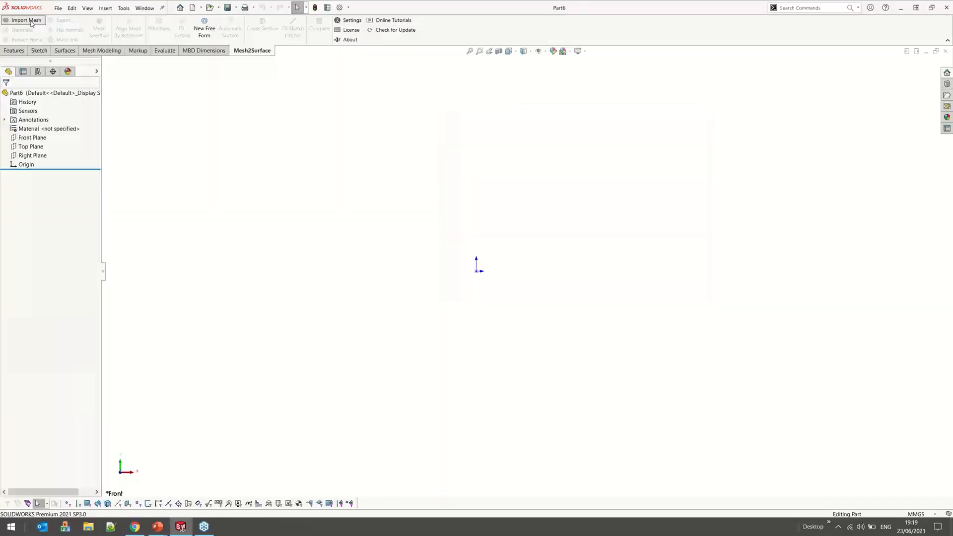
pyautogui.click(26, 20)
pyautogui.doubleClick(420, 163)
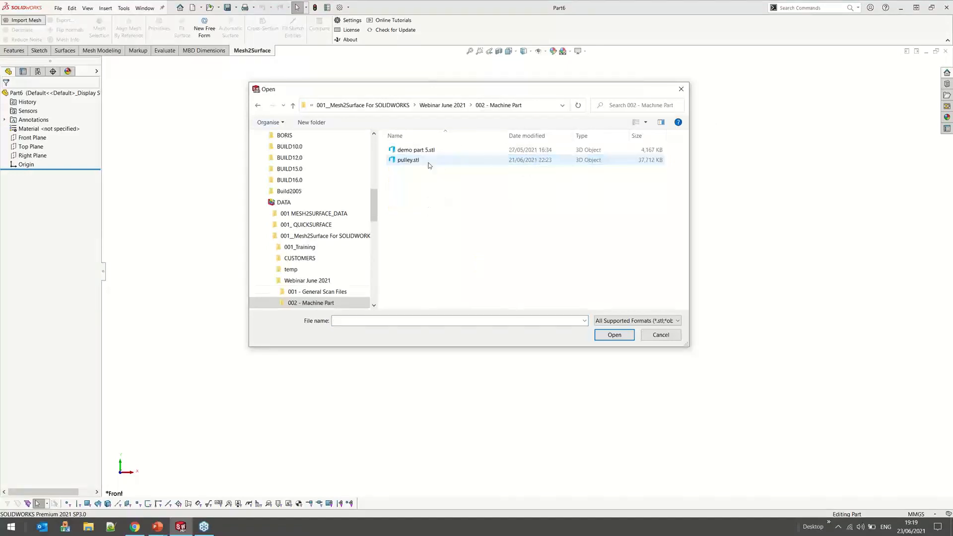
pyautogui.doubleClick(412, 160)
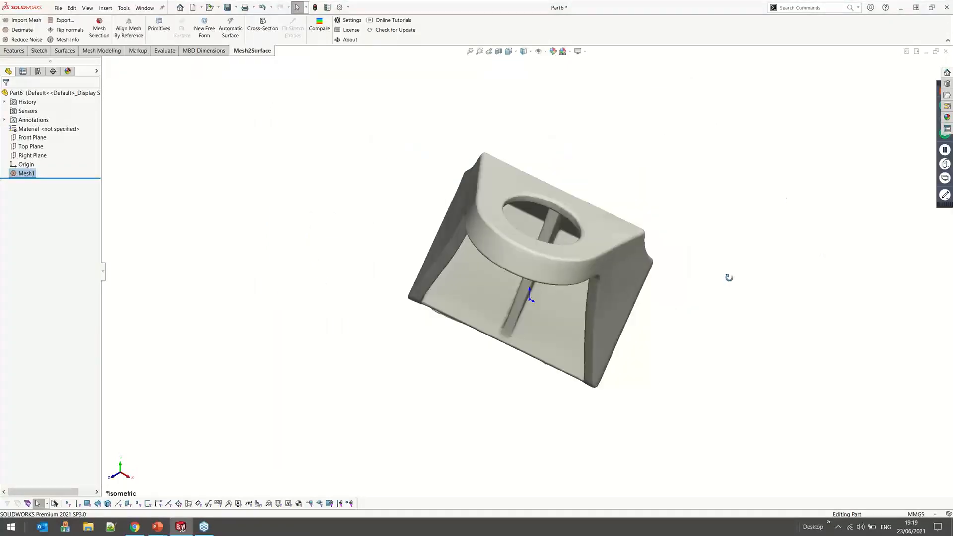
# Examine the bracket mesh in the front view and from all sides, including its orientation relative to the origin and its flat base
pyautogui.moveTo(728, 275); pyautogui.dragTo(558, 169, button='middle')
pyautogui.press('space')
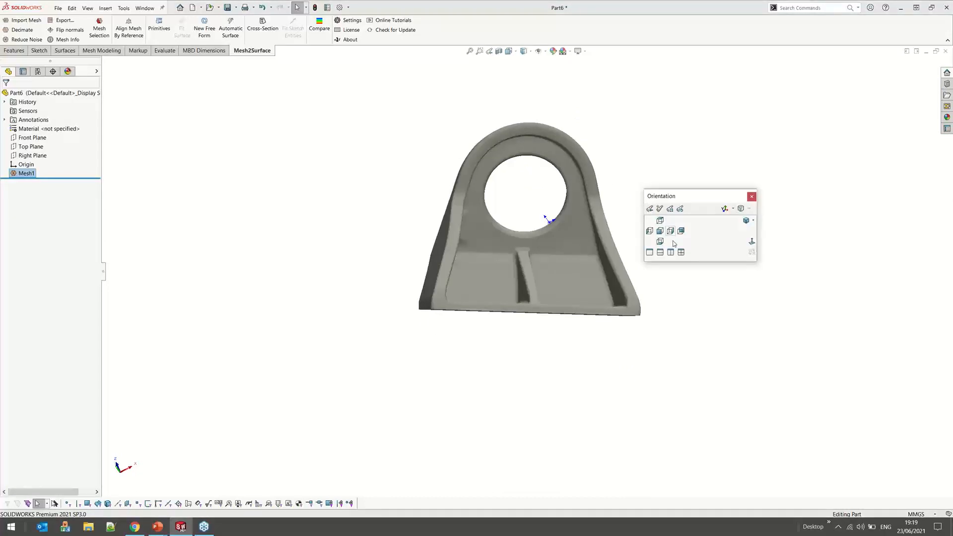
pyautogui.click(659, 230)
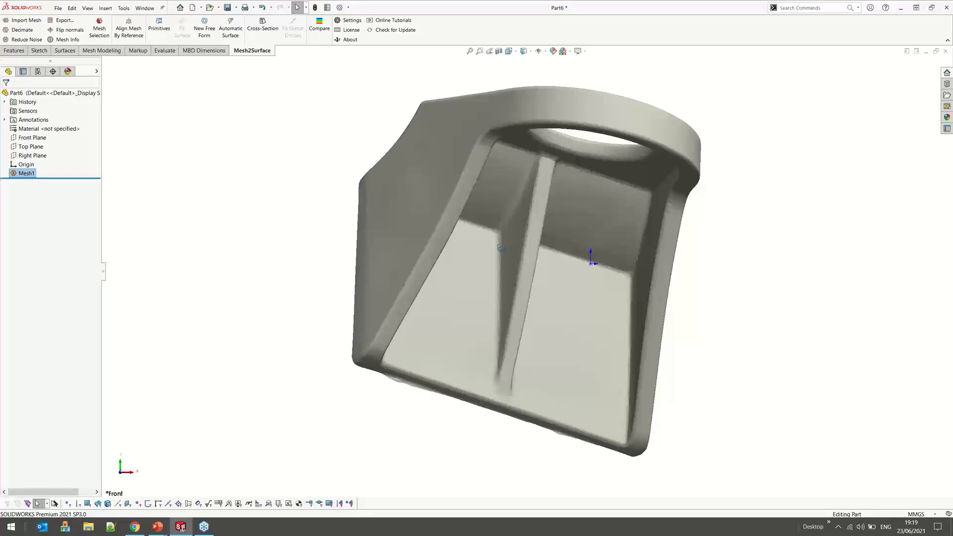
pyautogui.moveTo(501, 248); pyautogui.dragTo(536, 293, button='middle')
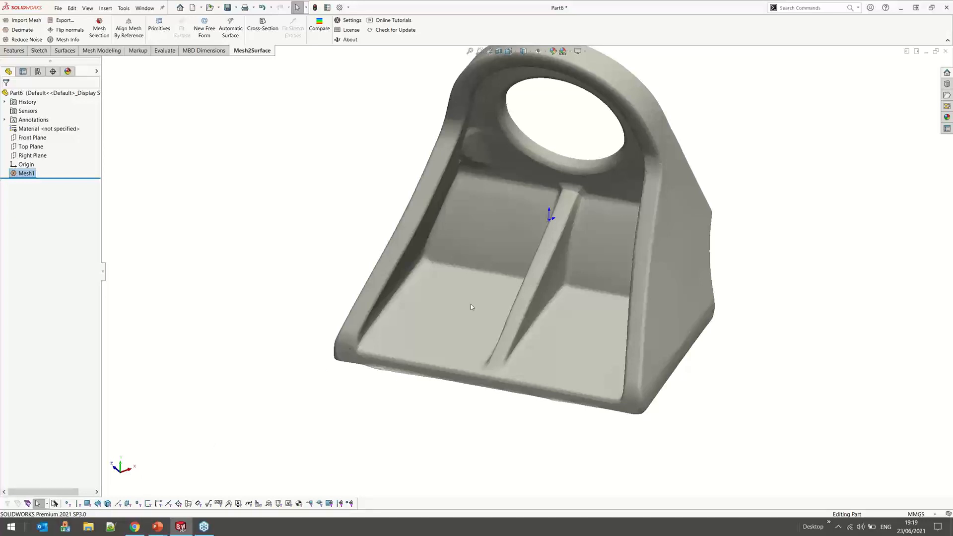
pyautogui.moveTo(499, 281); pyautogui.dragTo(513, 243, button='middle')
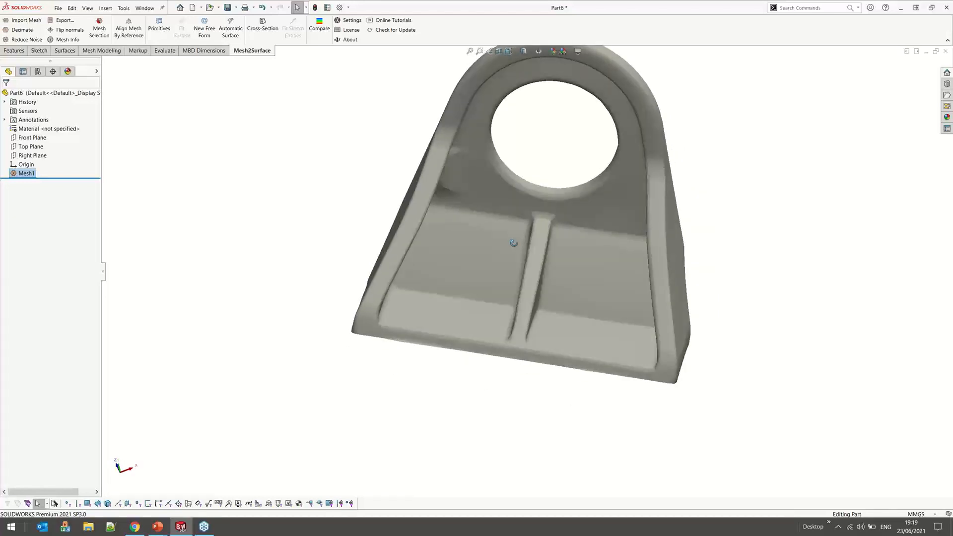
pyautogui.moveTo(514, 243); pyautogui.dragTo(539, 222, button='middle')
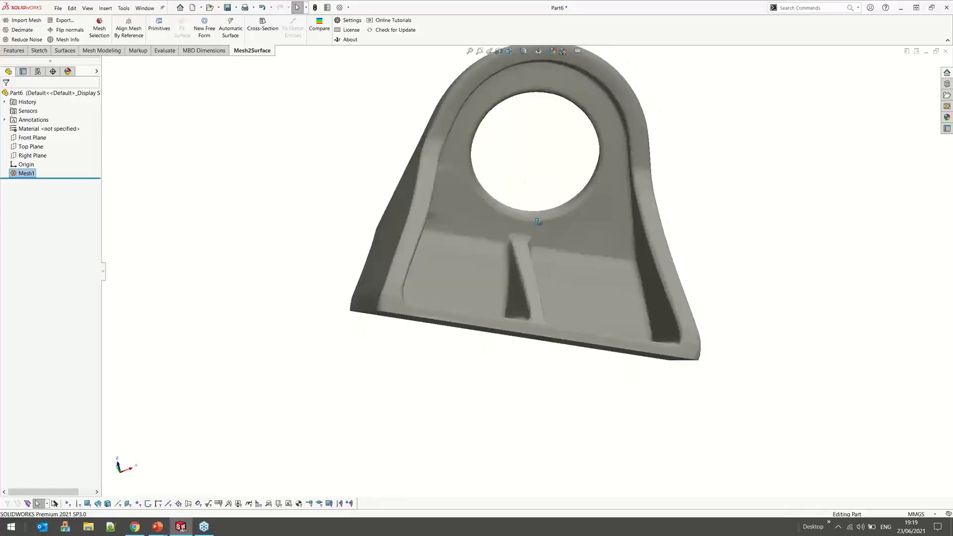
pyautogui.moveTo(539, 222); pyautogui.dragTo(729, 381, button='middle')
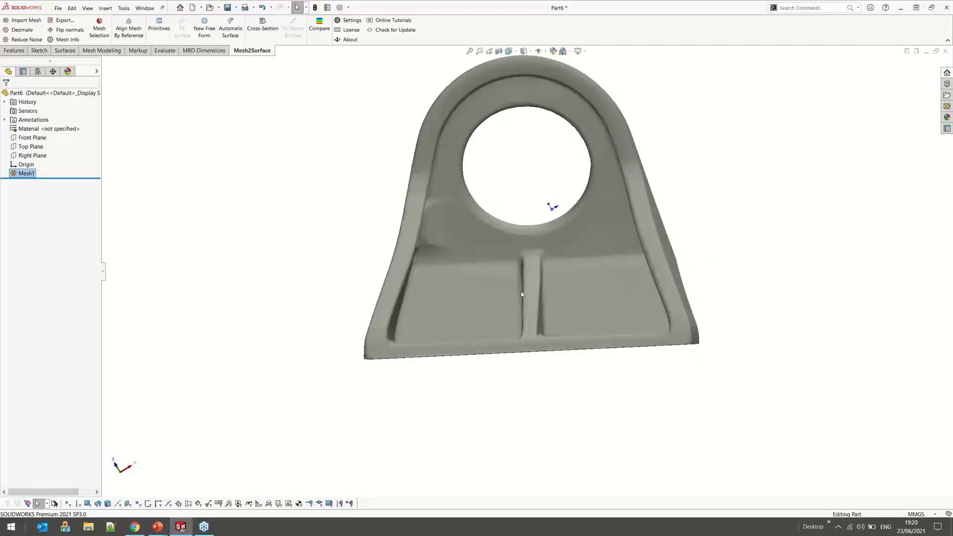
pyautogui.moveTo(514, 287); pyautogui.dragTo(559, 215, button='middle')
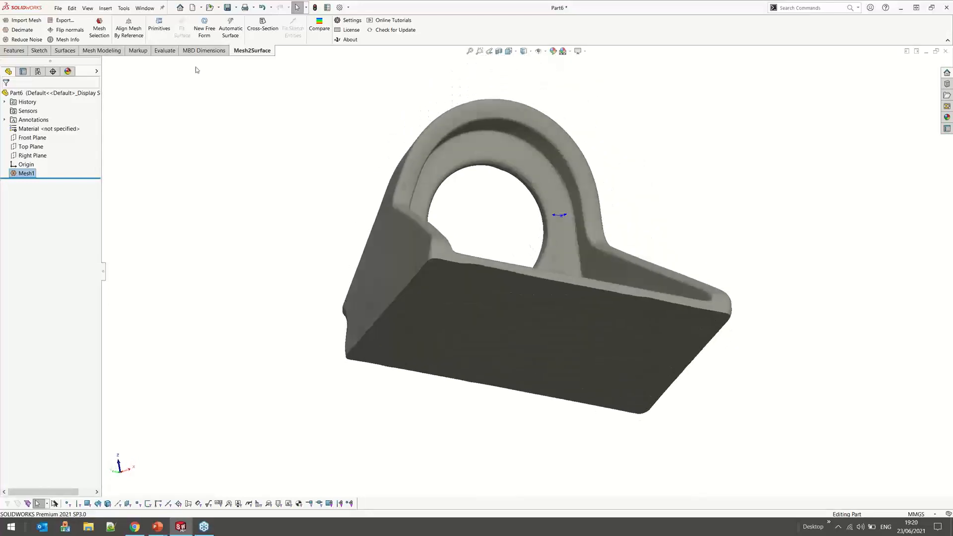
# Start creating primitives on the bracket mesh and select its flat base with the wand selection
pyautogui.click(158, 32)
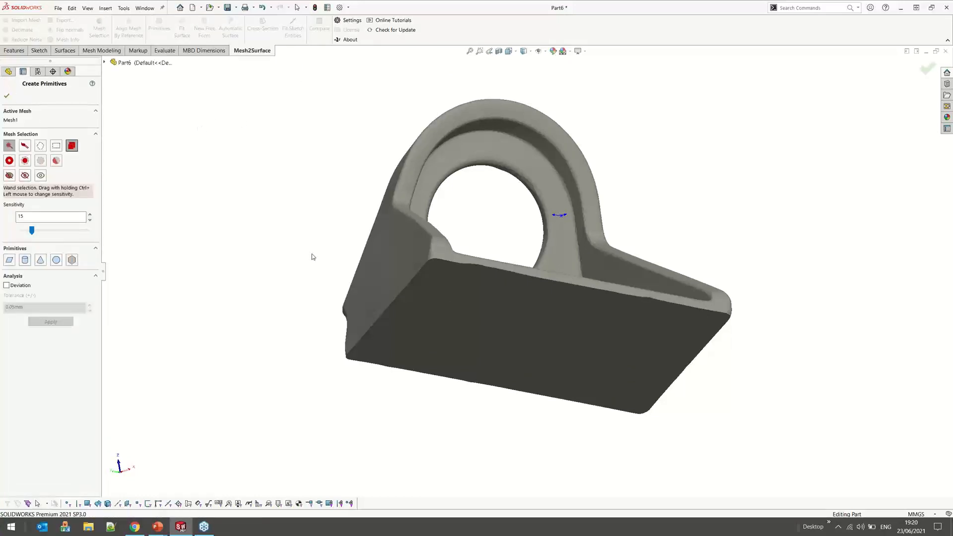
pyautogui.moveTo(305, 283); pyautogui.dragTo(298, 167, button='middle')
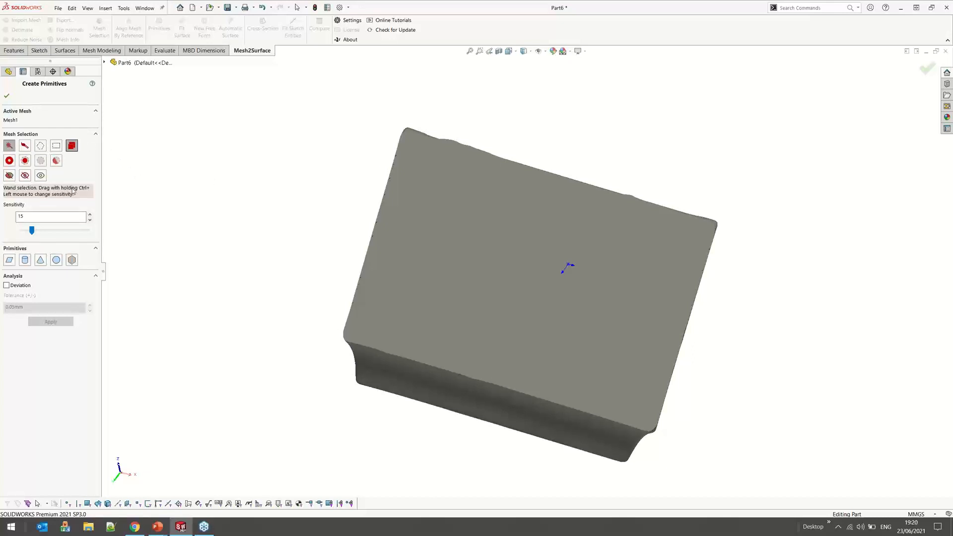
pyautogui.click(436, 235)
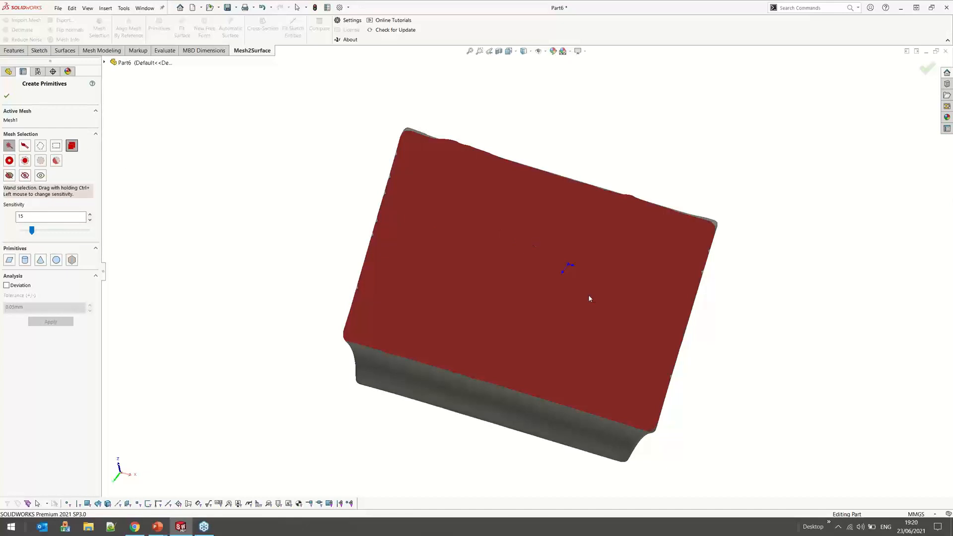
pyautogui.moveTo(537, 279); pyautogui.dragTo(558, 345, button='middle')
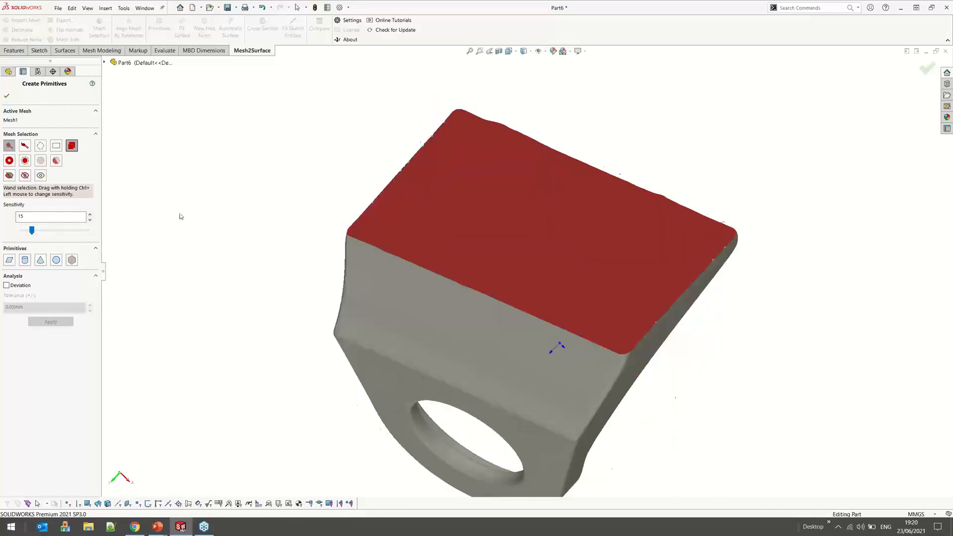
# Set the wand sensitivity to 24 and create a reference-only plane fitted to the selected base
pyautogui.click(9, 146)
pyautogui.moveTo(32, 230)
pyautogui.mouseDown()
pyautogui.moveTo(48, 231)
pyautogui.moveTo(38, 231)
pyautogui.mouseUp()
pyautogui.moveTo(305, 238); pyautogui.dragTo(299, 331, button='middle')
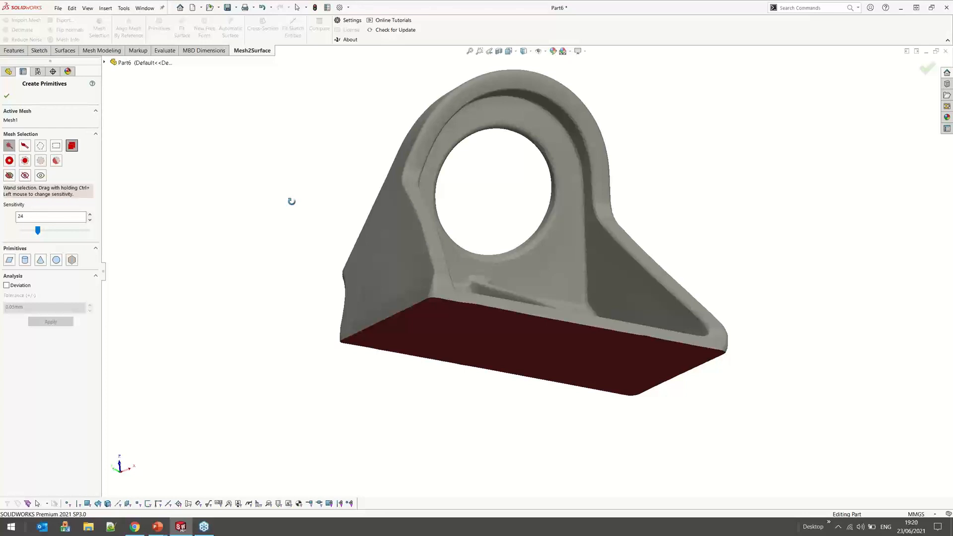
pyautogui.moveTo(292, 201); pyautogui.dragTo(462, 299, button='middle')
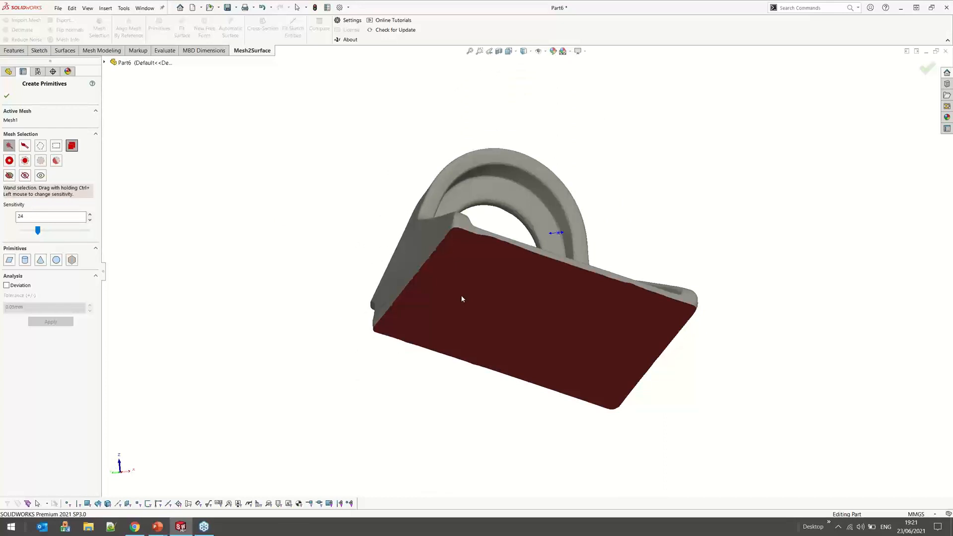
pyautogui.click(9, 260)
pyautogui.moveTo(318, 169); pyautogui.dragTo(326, 273, button='middle')
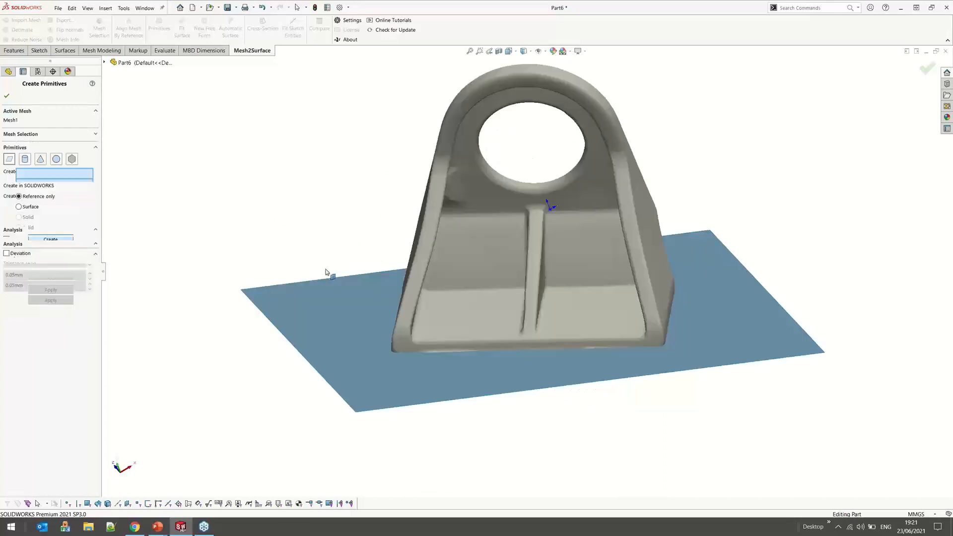
# Wand-select the bracket's flat face around the hole, fit a reference-only plane, and check its deviation at 0.05 mm tolerance
pyautogui.click(16, 135)
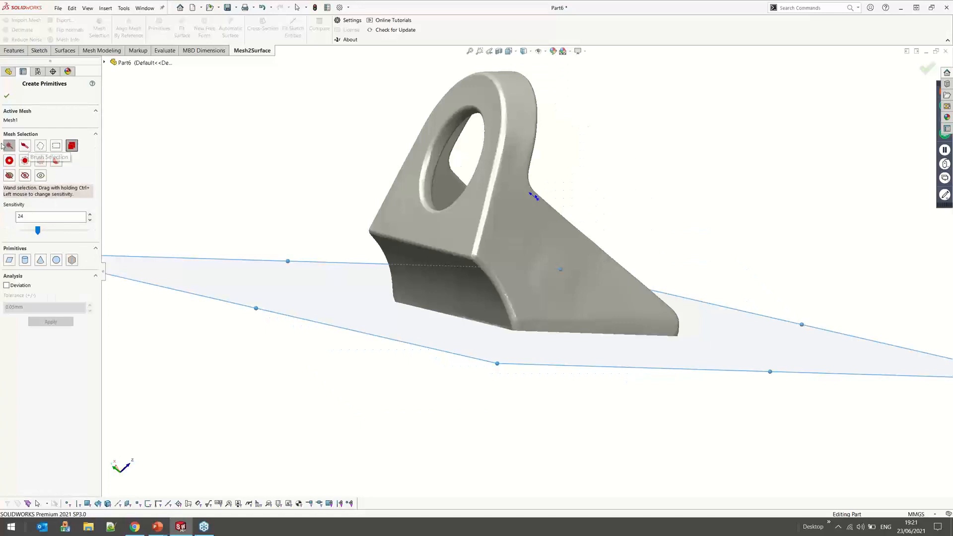
pyautogui.click(420, 227)
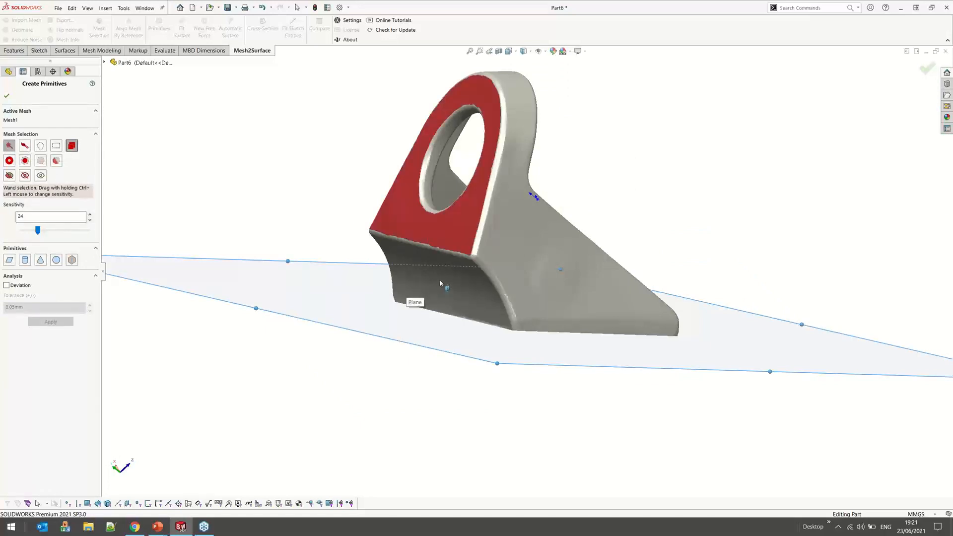
pyautogui.click(9, 260)
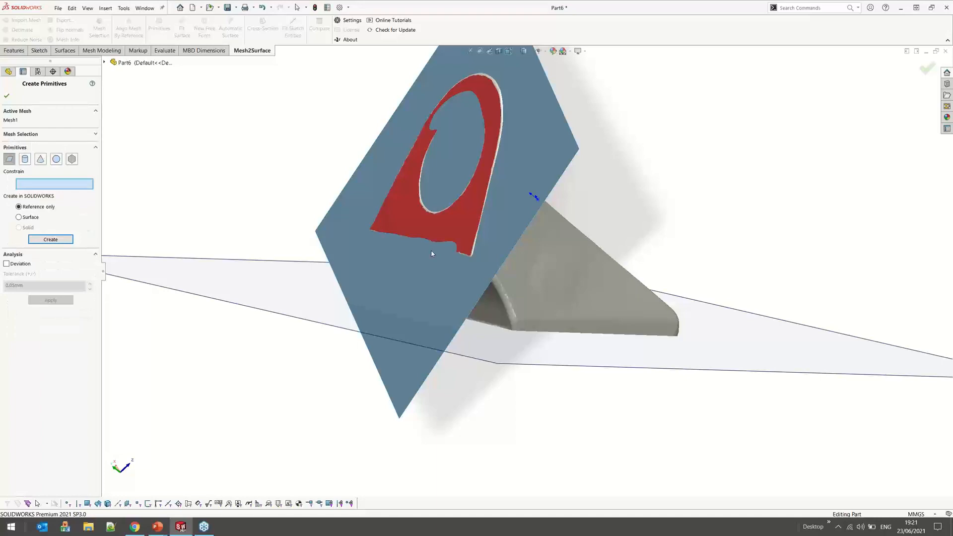
pyautogui.moveTo(432, 254); pyautogui.dragTo(549, 256, button='middle')
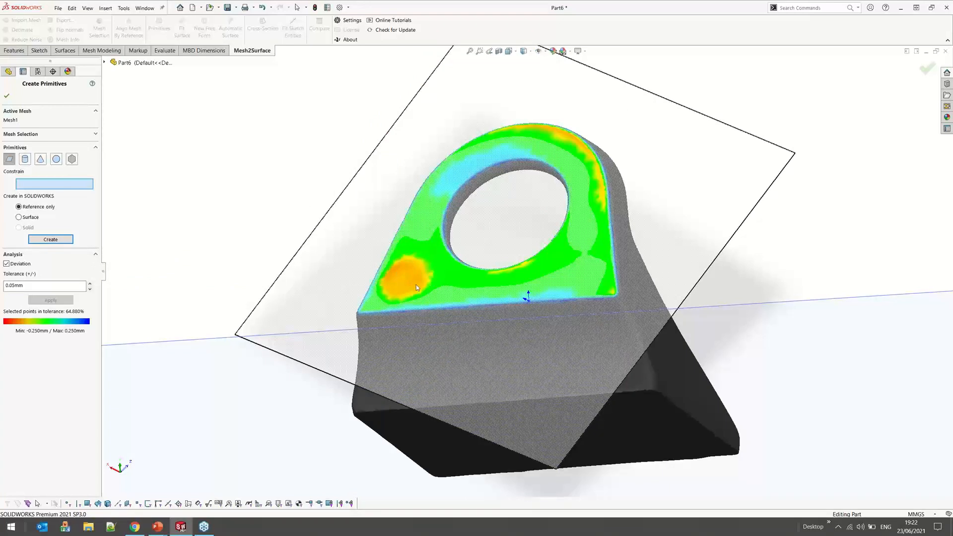
pyautogui.moveTo(406, 278); pyautogui.dragTo(406, 278, button='middle')
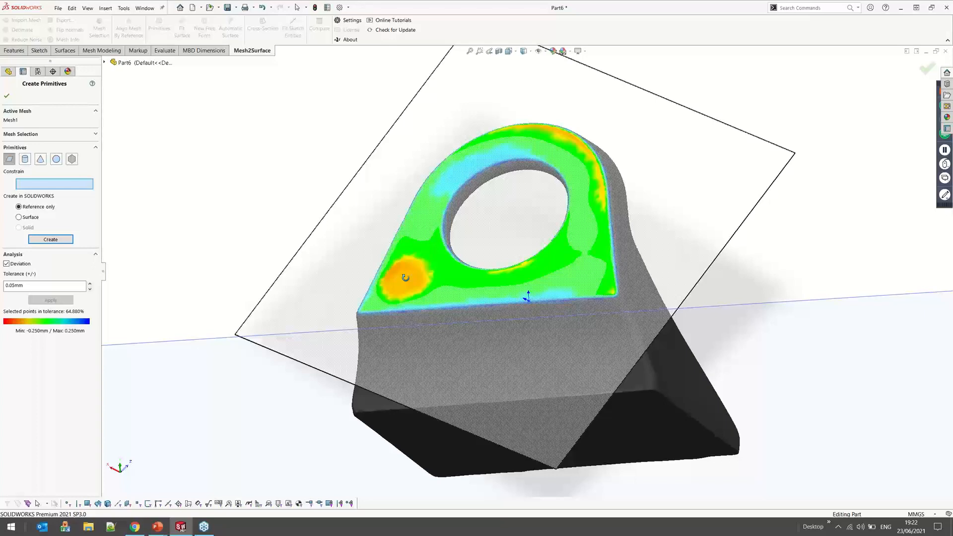
pyautogui.moveTo(406, 278); pyautogui.dragTo(397, 294, button='middle')
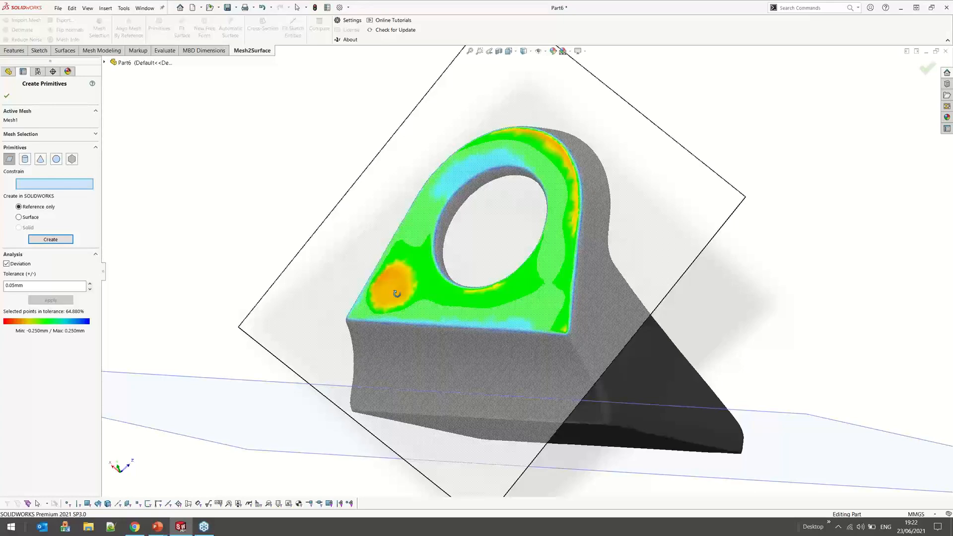
pyautogui.moveTo(397, 294); pyautogui.dragTo(436, 292, button='middle')
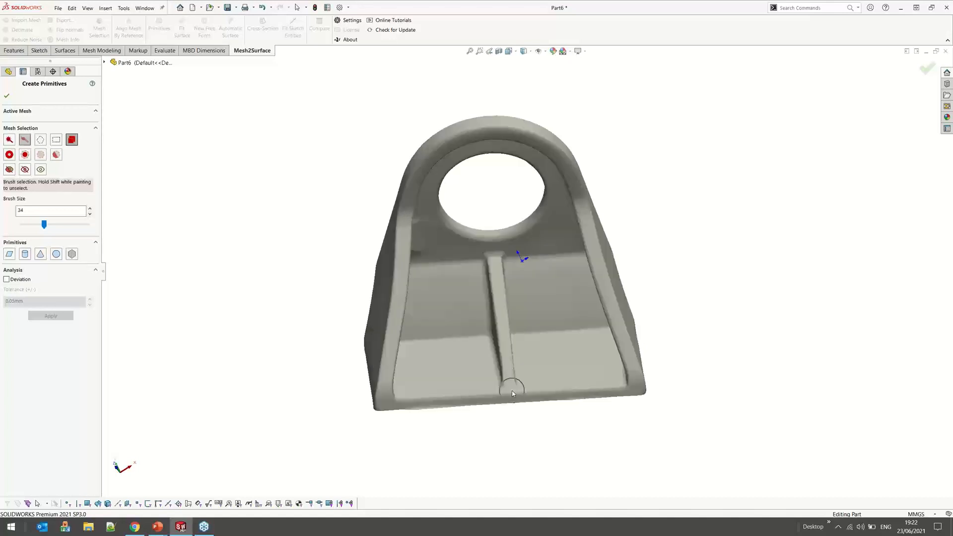
# Brush-select patches at the arch, above the rib and on the base edge, and fit a symmetry plane from them
pyautogui.click(513, 393)
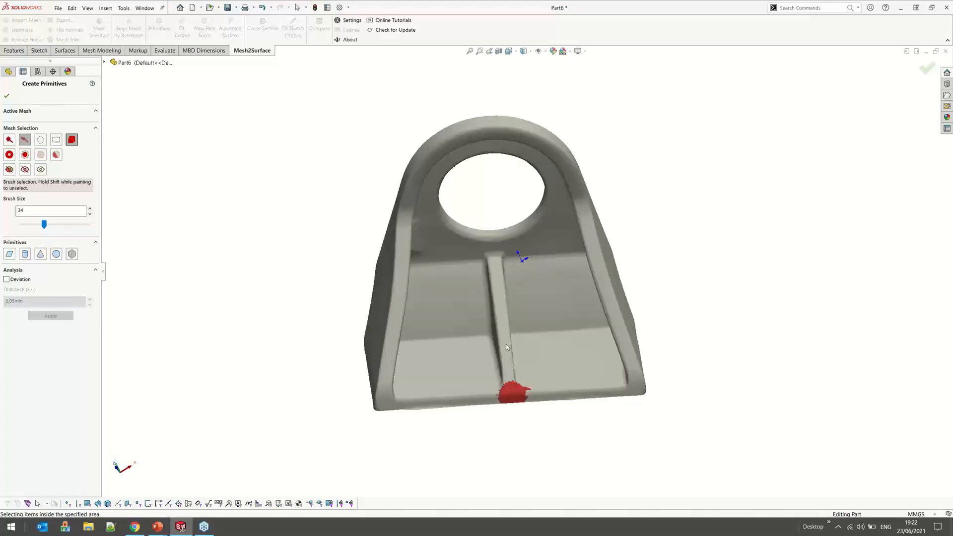
pyautogui.click(493, 135)
pyautogui.click(493, 250)
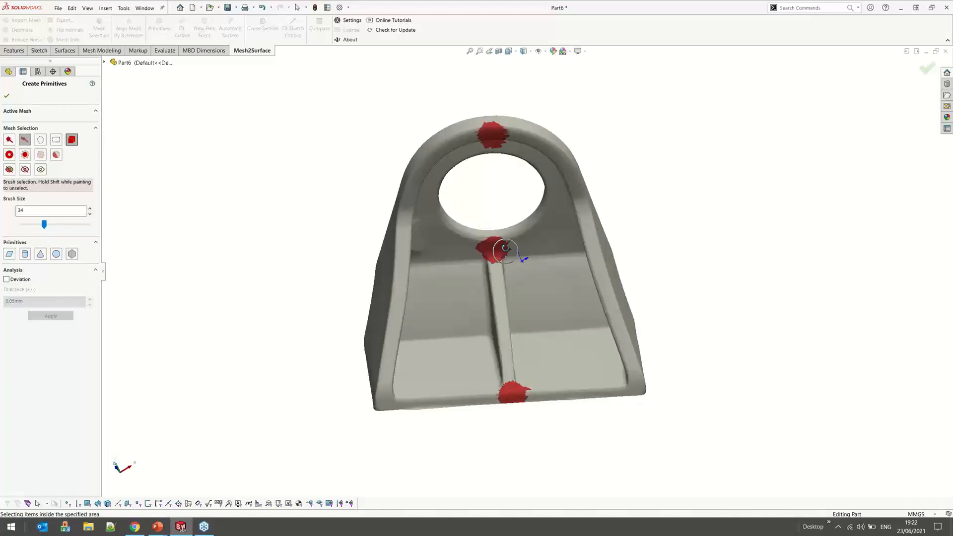
pyautogui.moveTo(506, 250); pyautogui.dragTo(510, 165, button='middle')
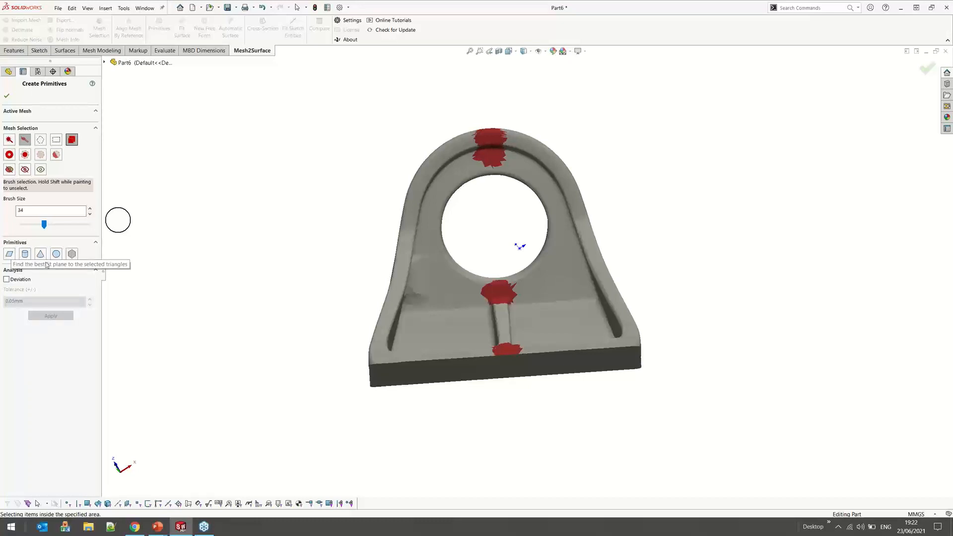
pyautogui.click(72, 255)
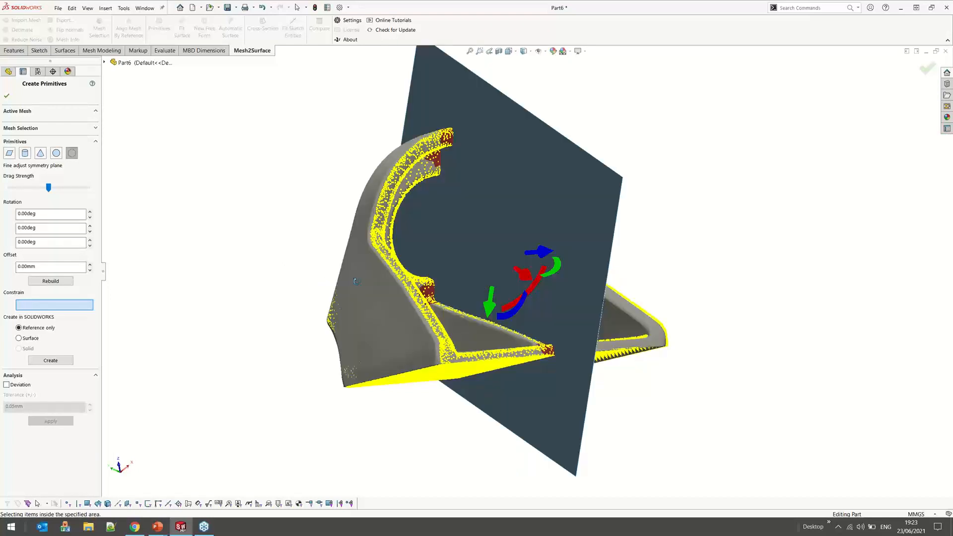
# Inspect the symmetry plane and its matching points around the bracket, and rebuild the plane
pyautogui.moveTo(356, 282); pyautogui.dragTo(390, 296, button='middle')
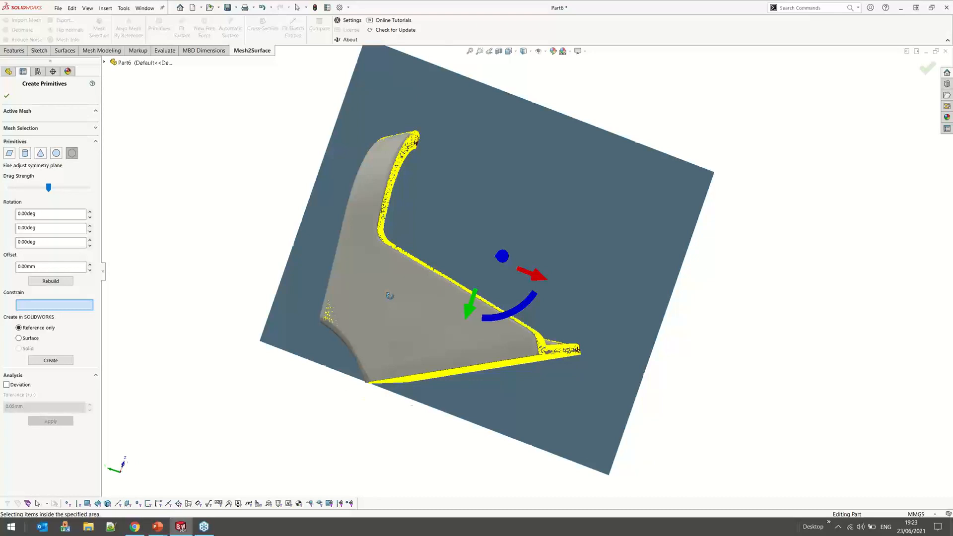
pyautogui.moveTo(390, 295); pyautogui.dragTo(651, 269, button='middle')
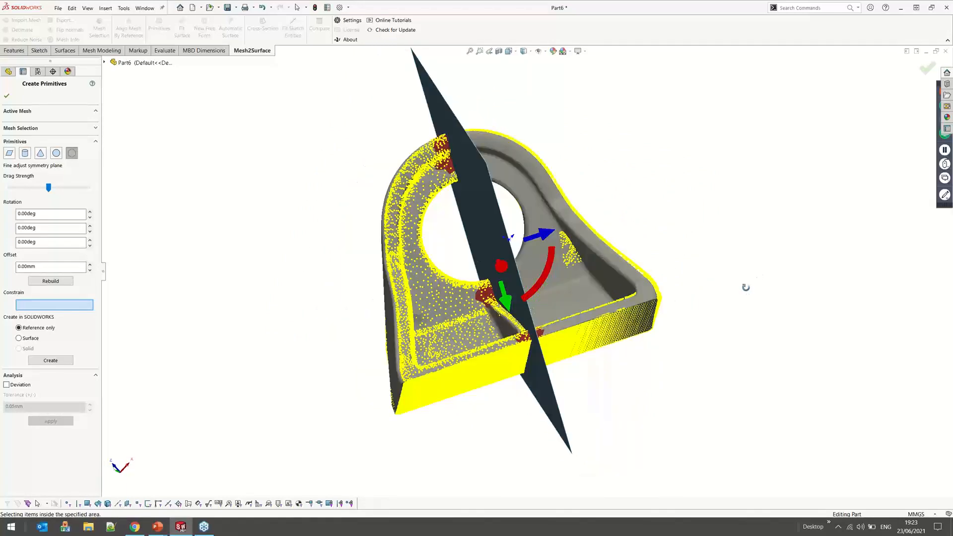
pyautogui.moveTo(746, 288); pyautogui.dragTo(738, 292, button='middle')
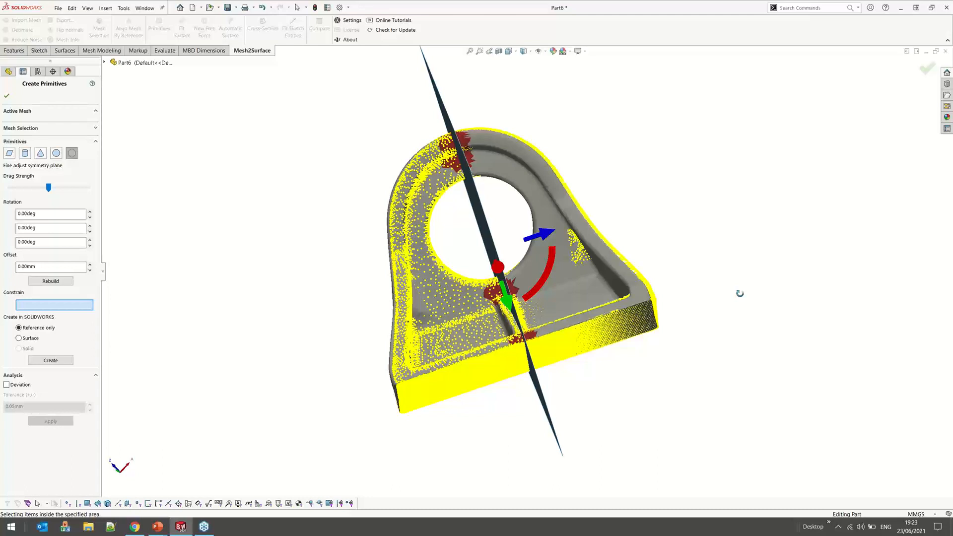
pyautogui.moveTo(739, 293); pyautogui.dragTo(745, 303, button='middle')
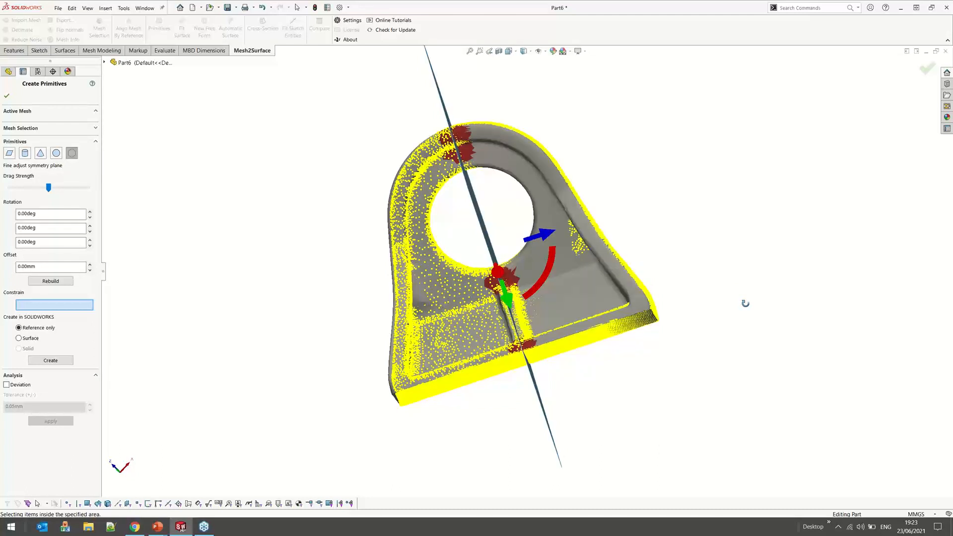
pyautogui.moveTo(745, 303); pyautogui.dragTo(751, 312, button='middle')
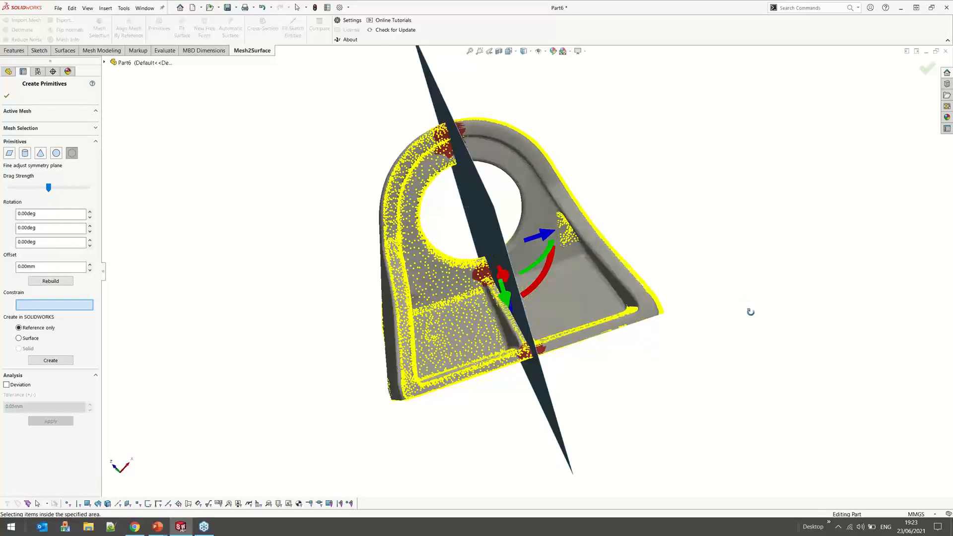
pyautogui.moveTo(751, 311); pyautogui.dragTo(710, 298, button='middle')
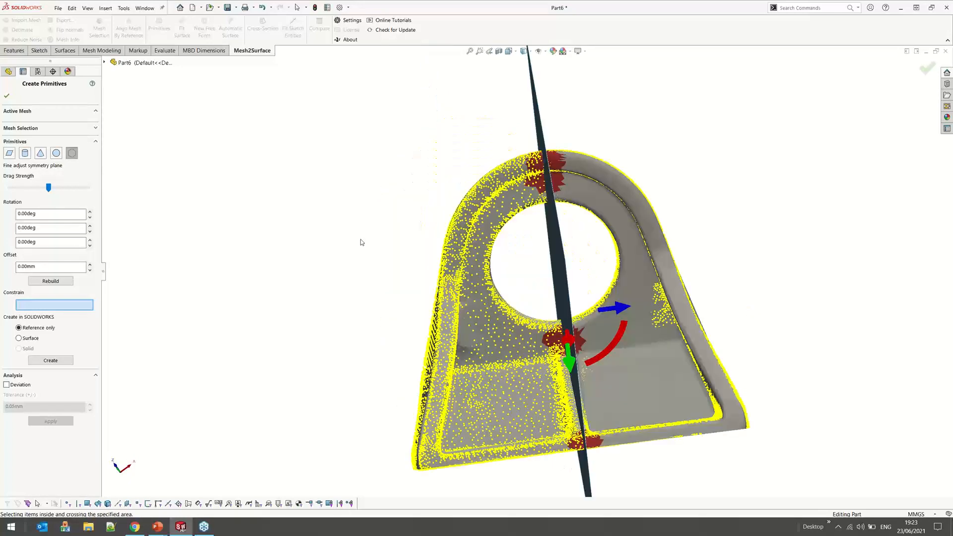
pyautogui.click(70, 281)
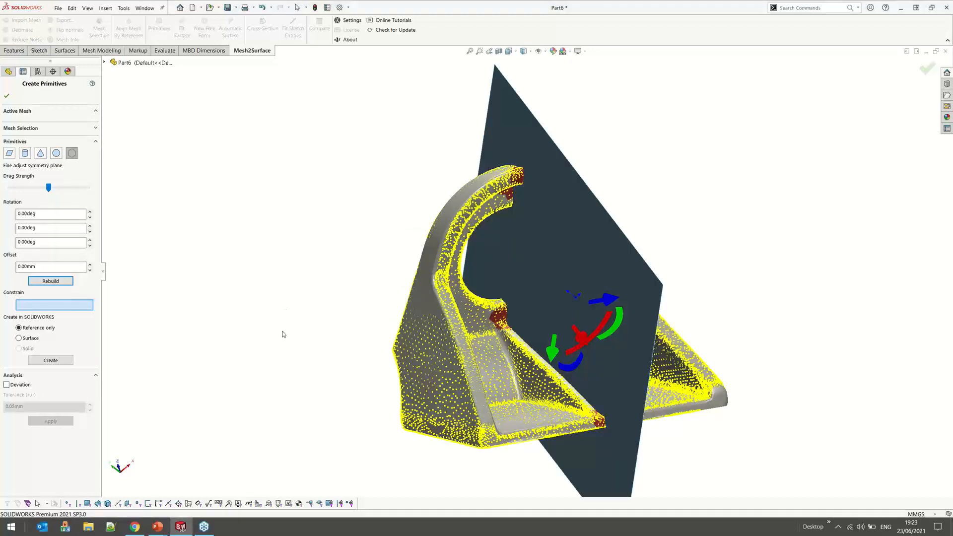
# Check the symmetry plane's deviation with a 0.05 mm tolerance and create it as reference only
pyautogui.click(6, 385)
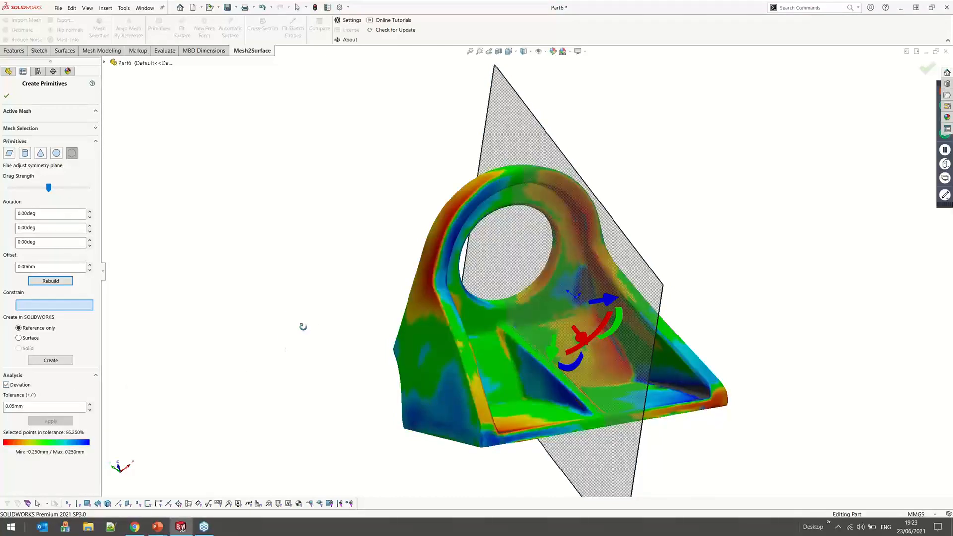
pyautogui.moveTo(286, 329); pyautogui.dragTo(289, 331, button='middle')
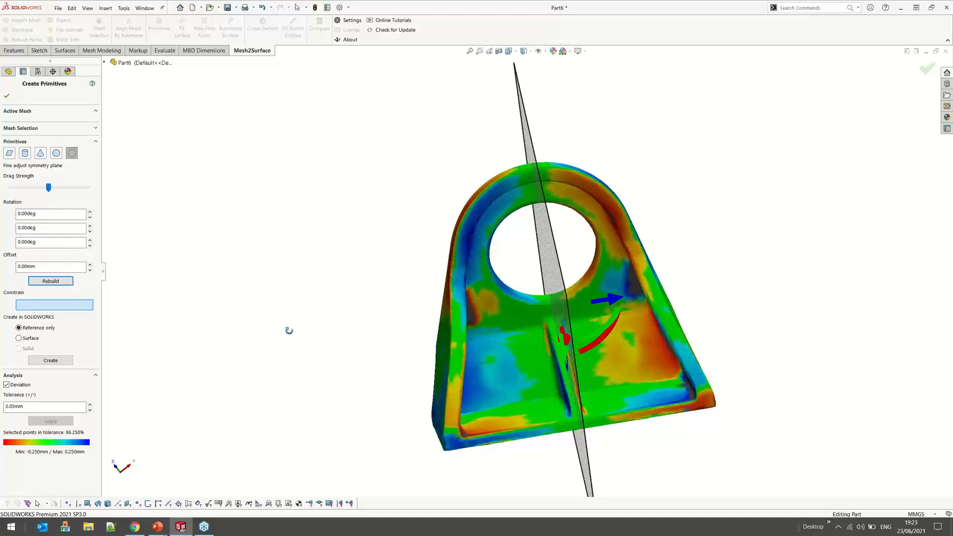
pyautogui.moveTo(289, 331); pyautogui.dragTo(290, 331, button='middle')
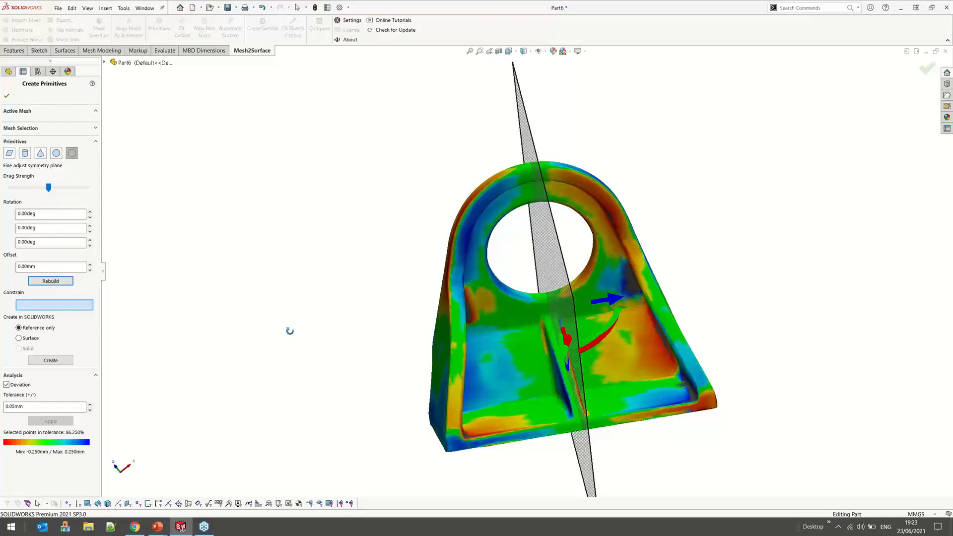
pyautogui.moveTo(290, 331); pyautogui.dragTo(347, 349, button='middle')
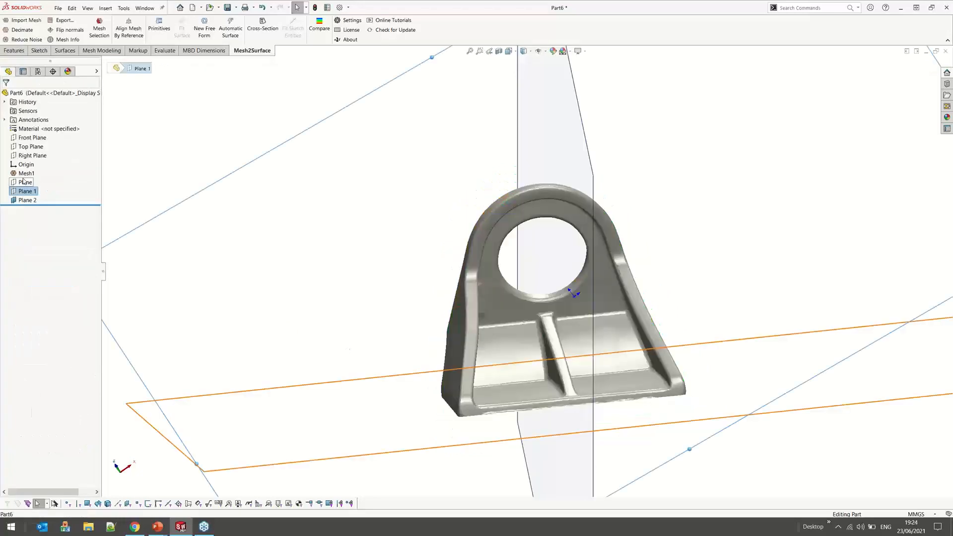
# Start aligning the mesh by reference and map the base plane to the Top Plane (OXZ) with its direction inverted
pyautogui.keyDown('ctrl'); pyautogui.click(24, 182); pyautogui.keyUp('ctrl')
pyautogui.moveTo(408, 358); pyautogui.dragTo(600, 333, button='middle')
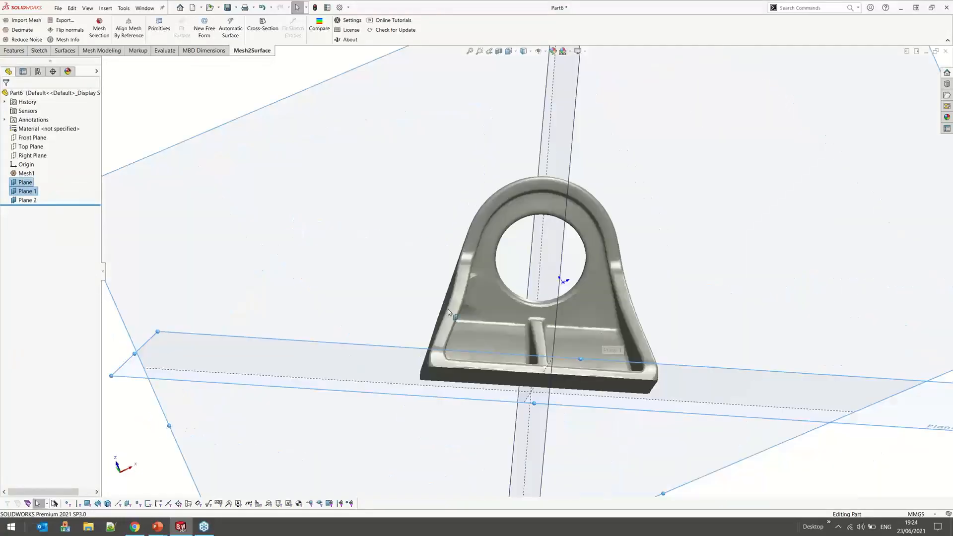
pyautogui.moveTo(448, 312); pyautogui.dragTo(377, 238, button='middle')
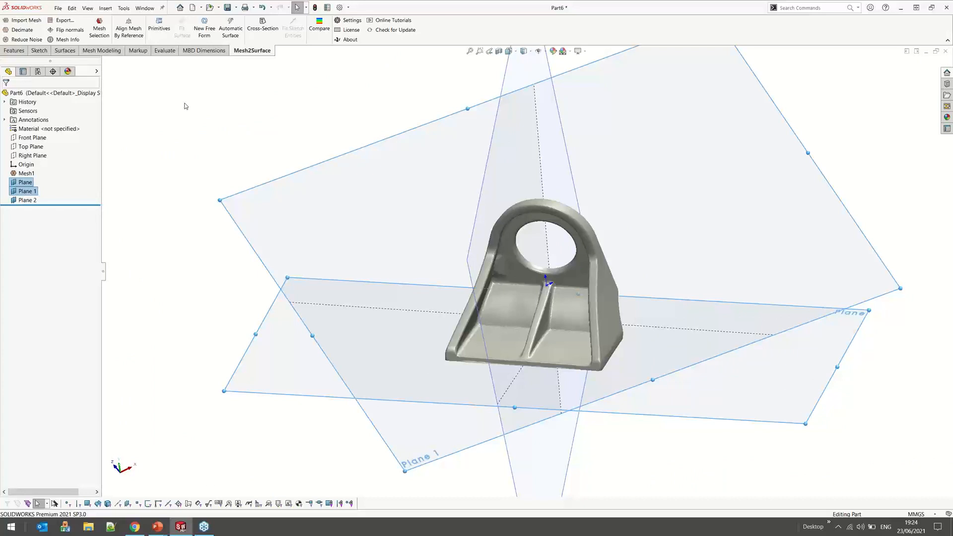
pyautogui.click(128, 32)
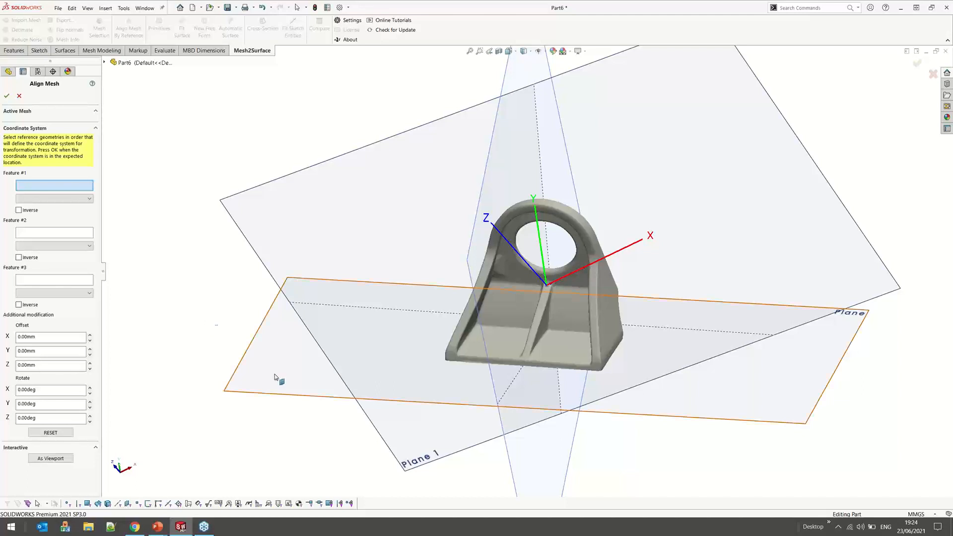
pyautogui.click(281, 362)
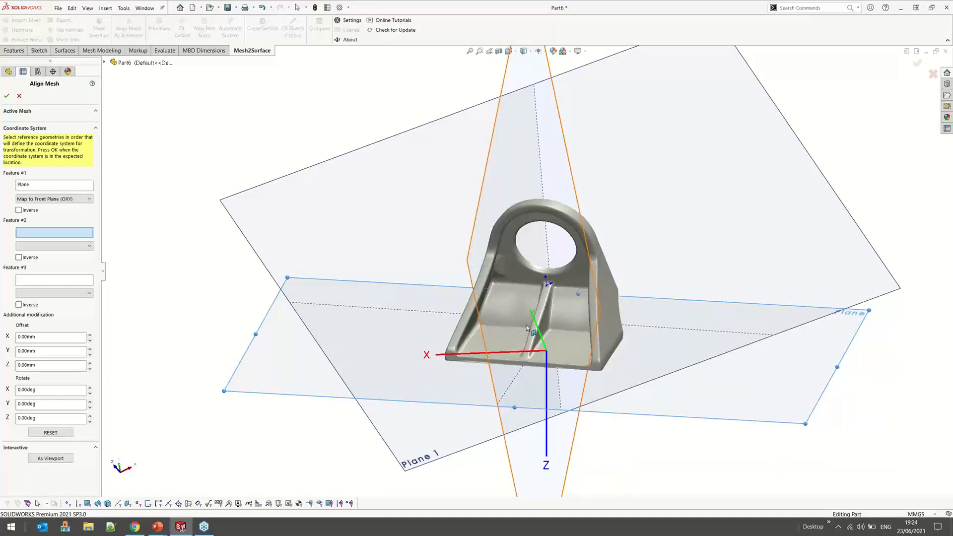
pyautogui.moveTo(526, 328); pyautogui.dragTo(517, 314, button='middle')
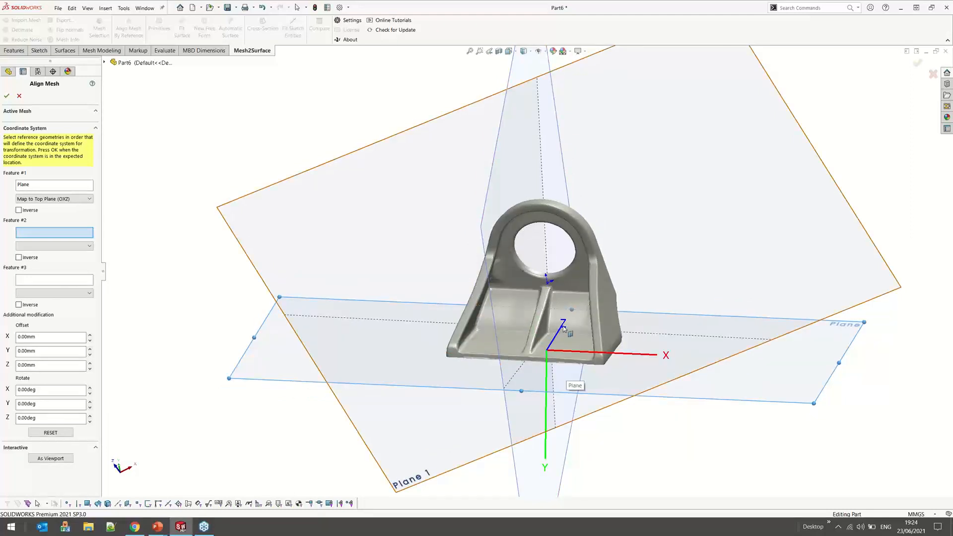
pyautogui.click(19, 210)
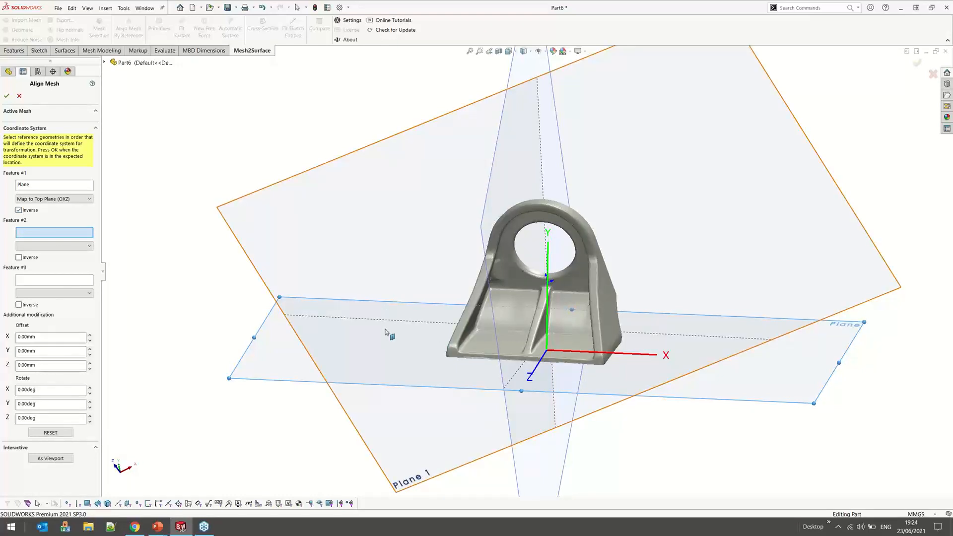
# Map the plane on the hole face to the Front Plane (OXY) with its direction inverted and apply the mesh alignment
pyautogui.moveTo(385, 330); pyautogui.dragTo(373, 302, button='middle')
pyautogui.scroll(-1, 546, 282)
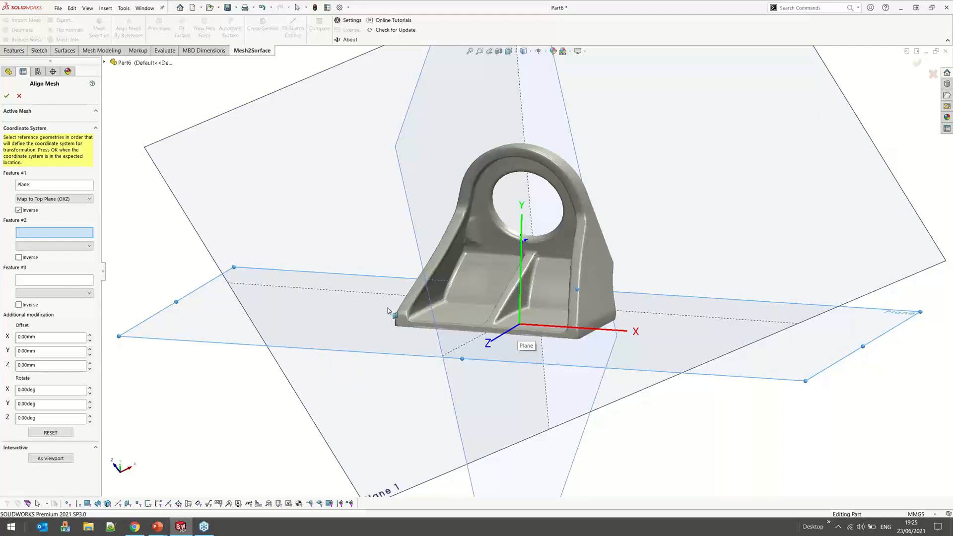
pyautogui.click(235, 277)
pyautogui.moveTo(690, 316); pyautogui.dragTo(673, 327, button='middle')
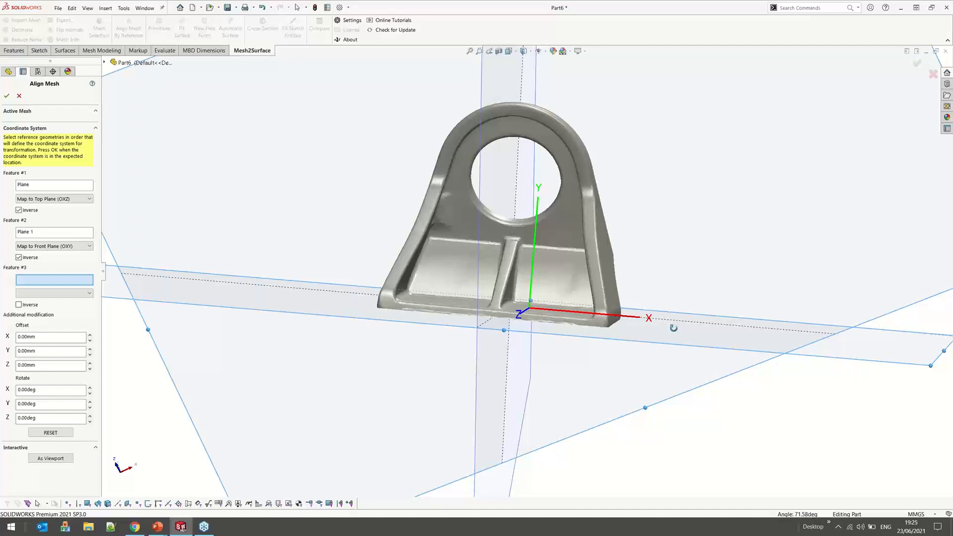
pyautogui.moveTo(673, 328); pyautogui.dragTo(665, 327, button='middle')
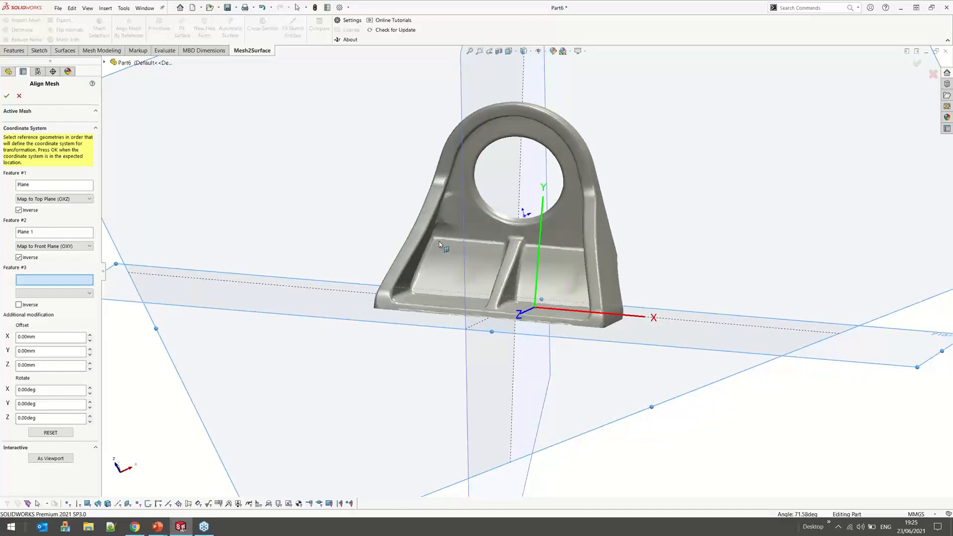
pyautogui.scroll(3, 447, 245)
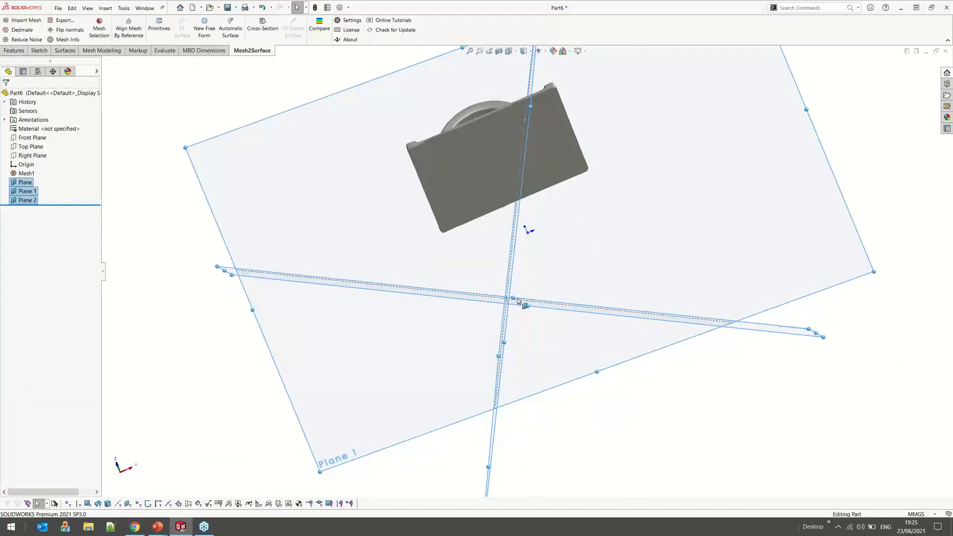
# Delete the three reference planes used for aligning the mesh
pyautogui.moveTo(518, 301); pyautogui.dragTo(515, 354, button='middle')
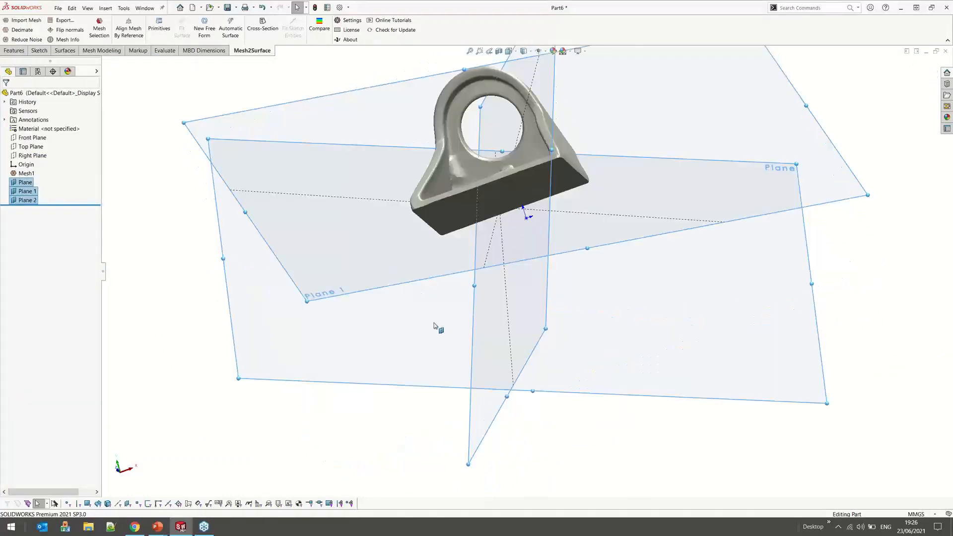
pyautogui.rightClick(25, 185)
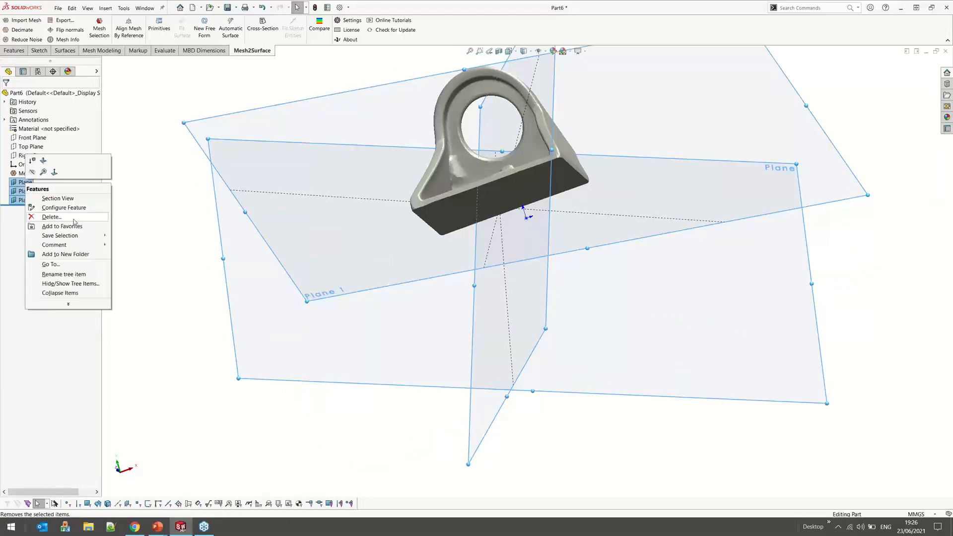
pyautogui.click(52, 217)
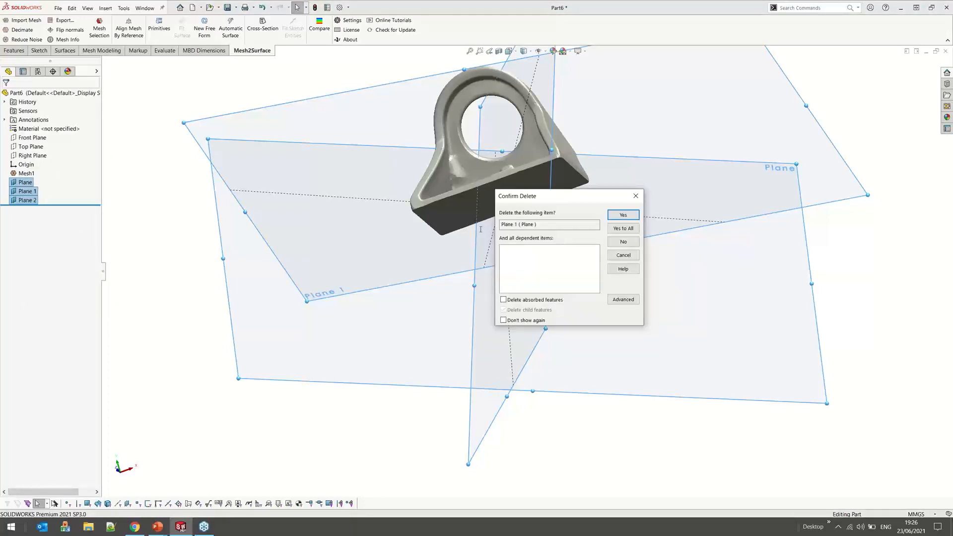
pyautogui.click(624, 229)
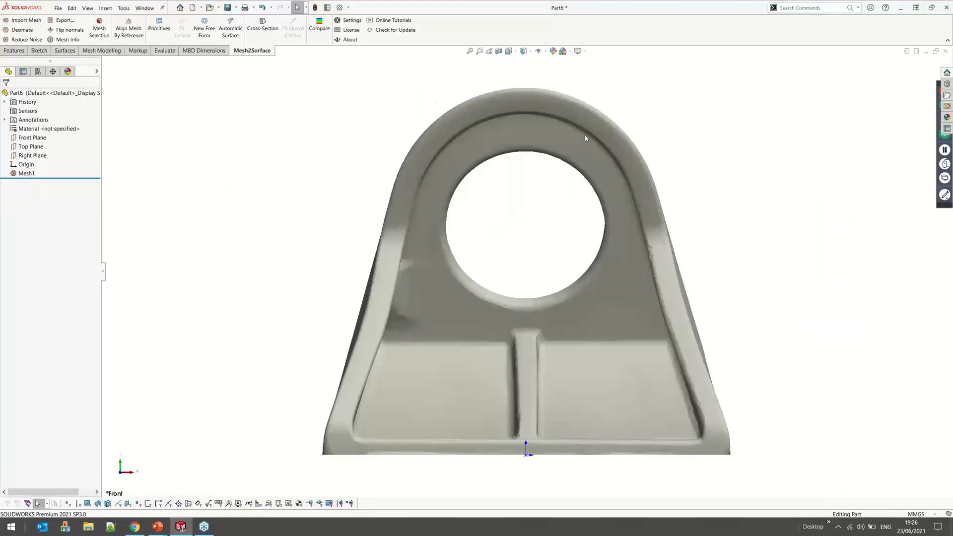
# Examine the aligned bracket mesh against the origin from the front view and from the side
pyautogui.scroll(3, 573, 279)
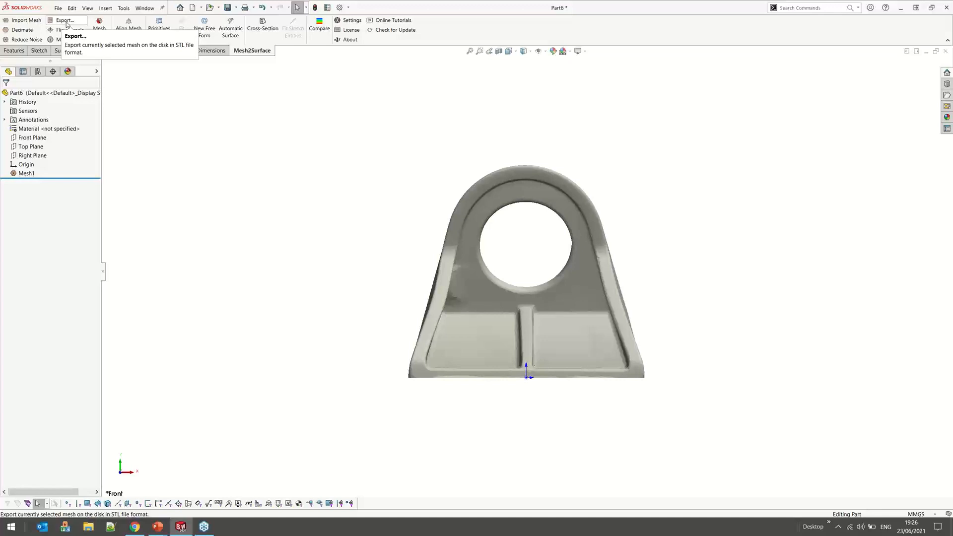
pyautogui.scroll(3, 360, 263)
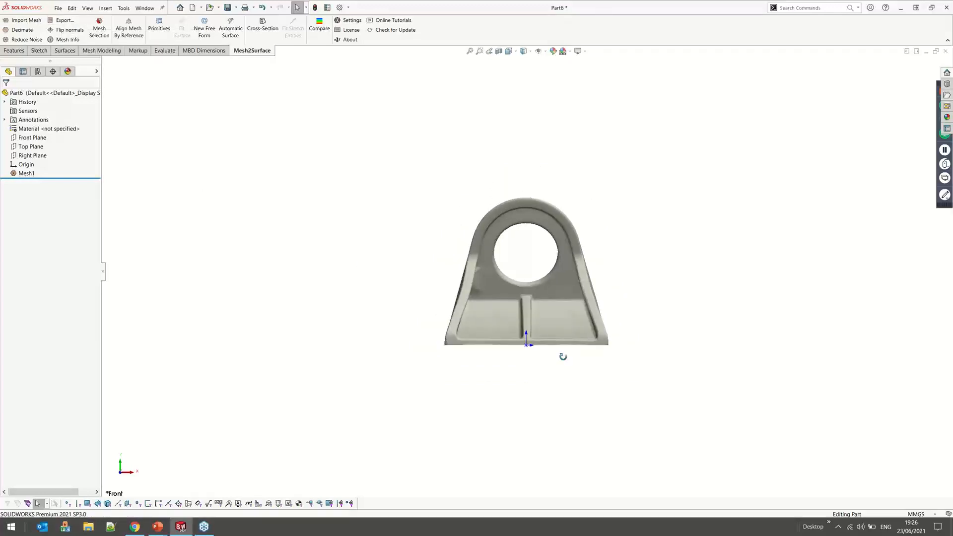
pyautogui.moveTo(563, 357); pyautogui.dragTo(529, 259, button='middle')
pyautogui.press('space')
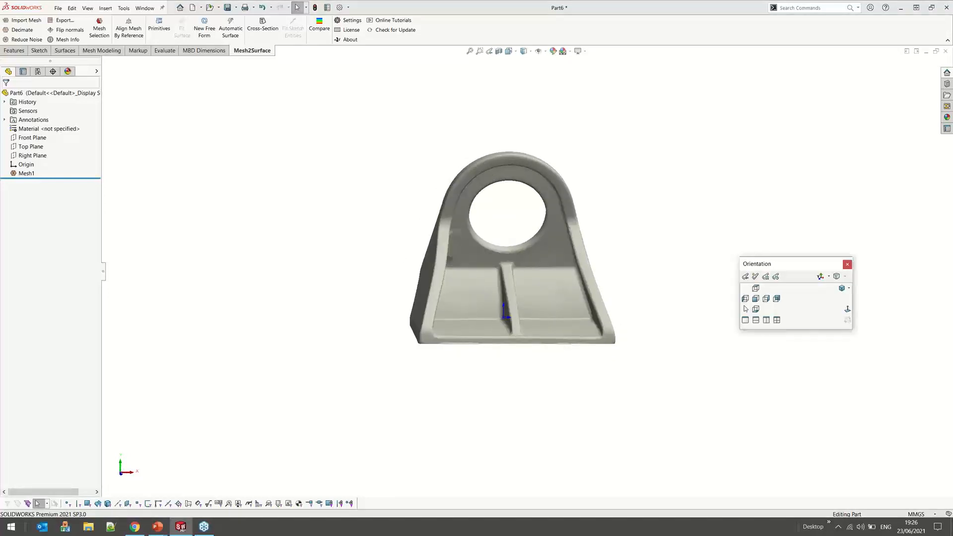
pyautogui.hotkey('ctrl', '1')
pyautogui.scroll(5, 526, 275)
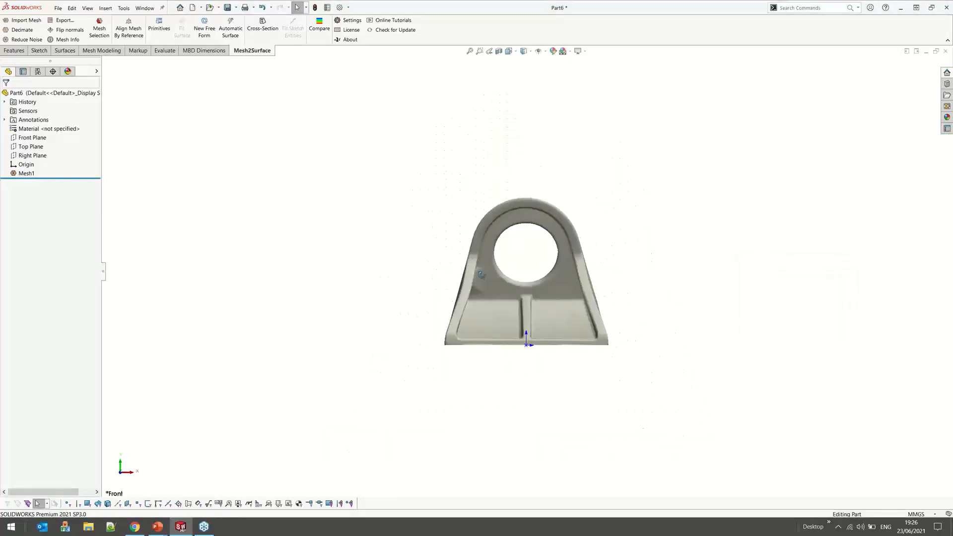
pyautogui.moveTo(526, 275); pyautogui.dragTo(564, 304, button='middle')
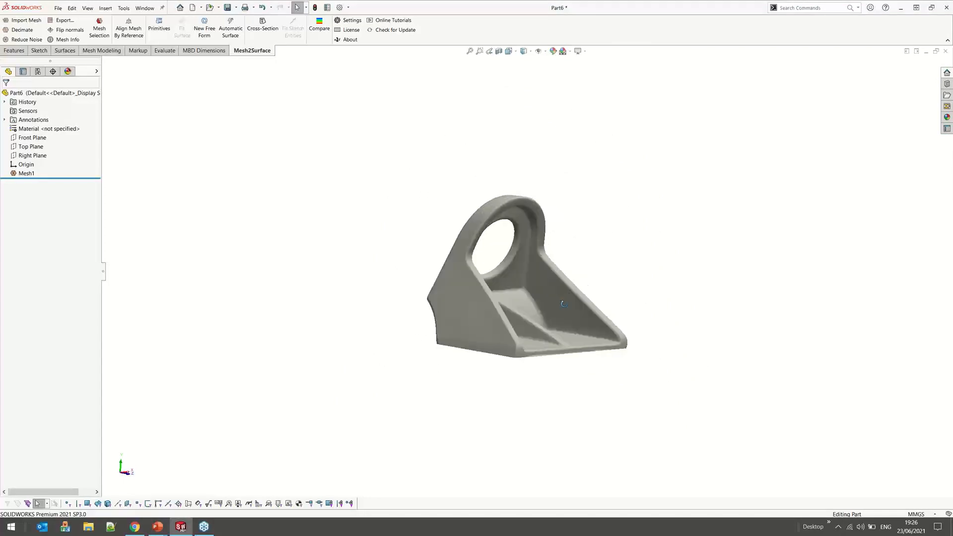
pyautogui.moveTo(564, 304); pyautogui.dragTo(563, 310, button='middle')
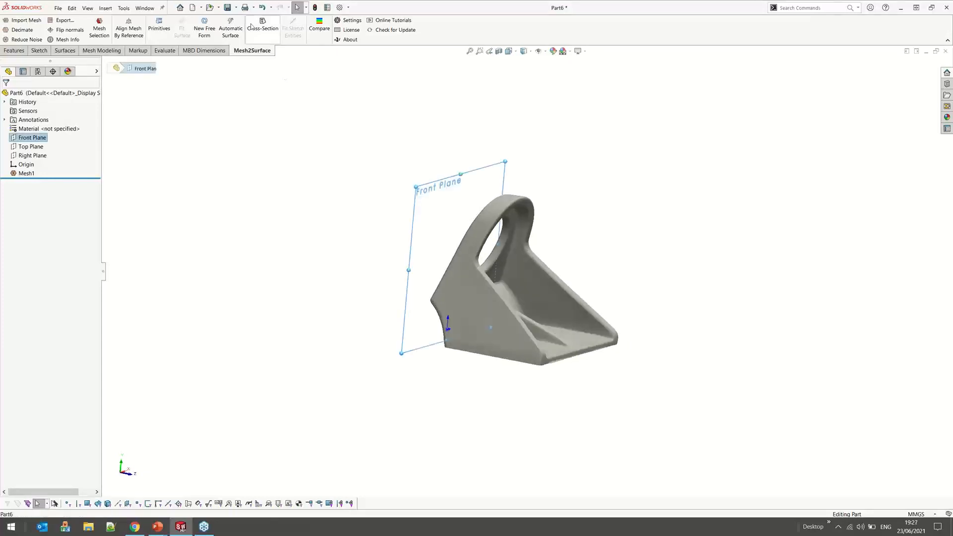
# Create a stacked cross-section of 20 sections parallel to the Front Plane, through the mesh selection only, with Create on slicing plane
pyautogui.click(253, 27)
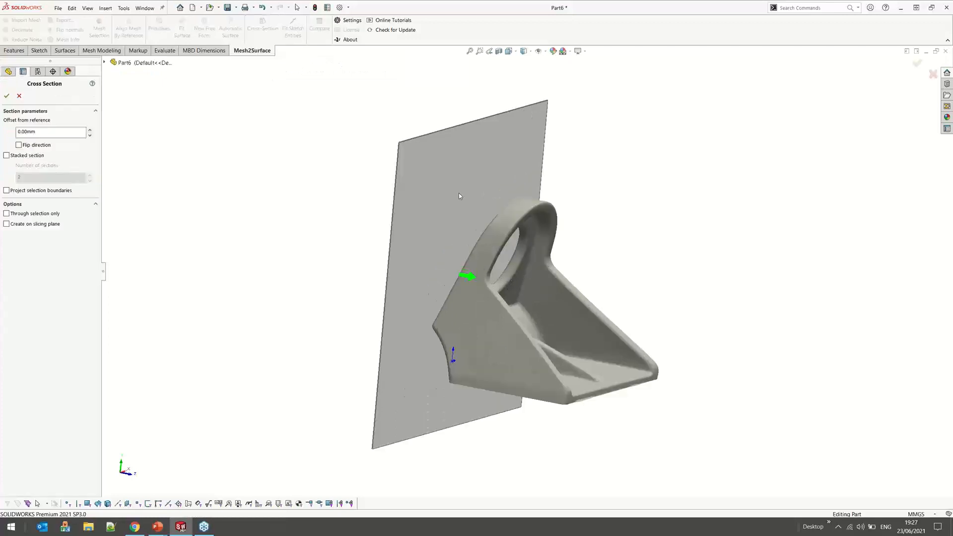
pyautogui.moveTo(459, 194); pyautogui.dragTo(520, 246)
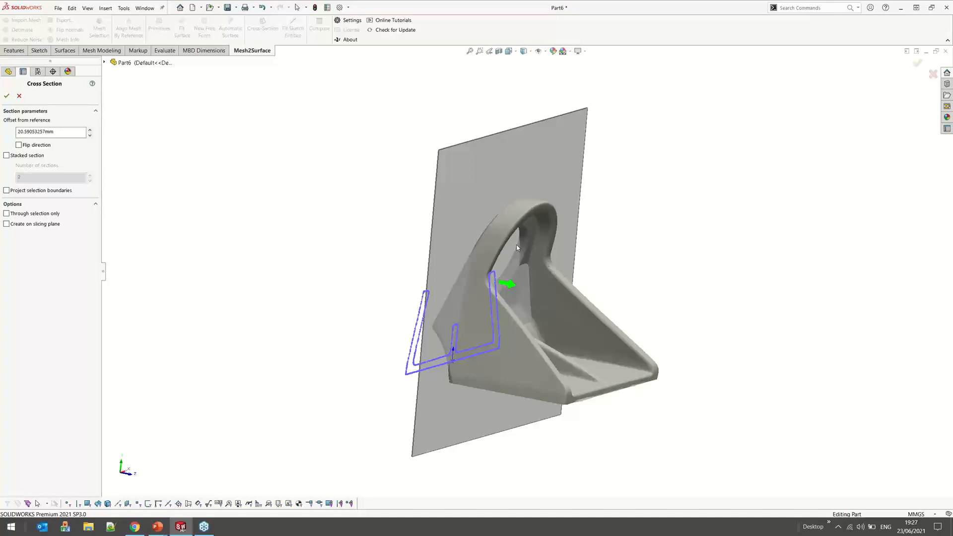
pyautogui.moveTo(517, 248); pyautogui.dragTo(576, 257)
pyautogui.scroll(-1, 409, 251)
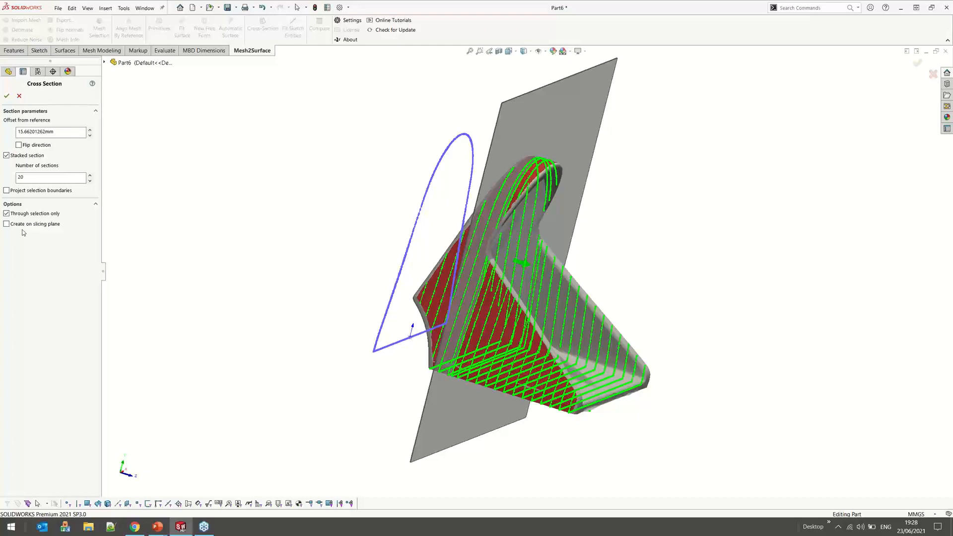
pyautogui.click(7, 224)
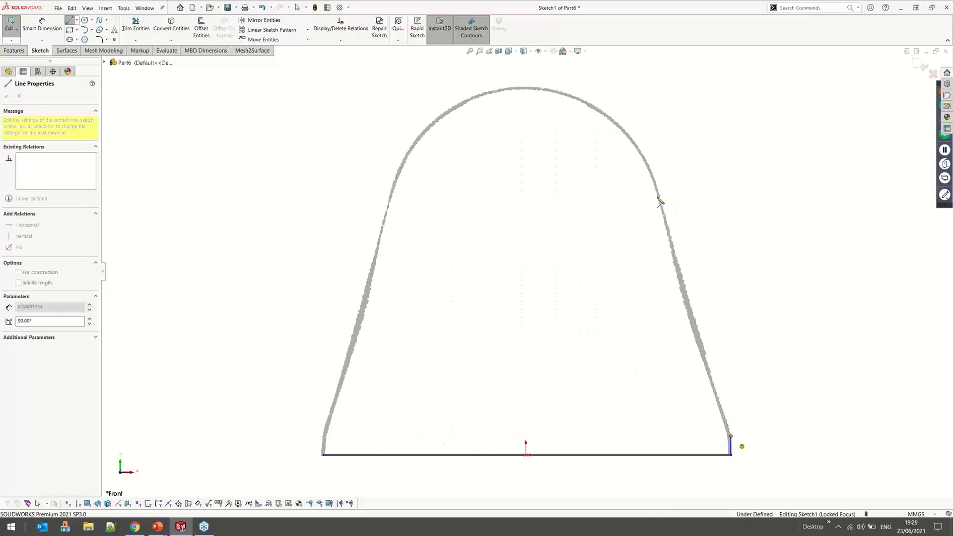
# Sketch a slanted line about 28.3 mm long from the short vertical edge up the right side of the cross-section
pyautogui.click(731, 438)
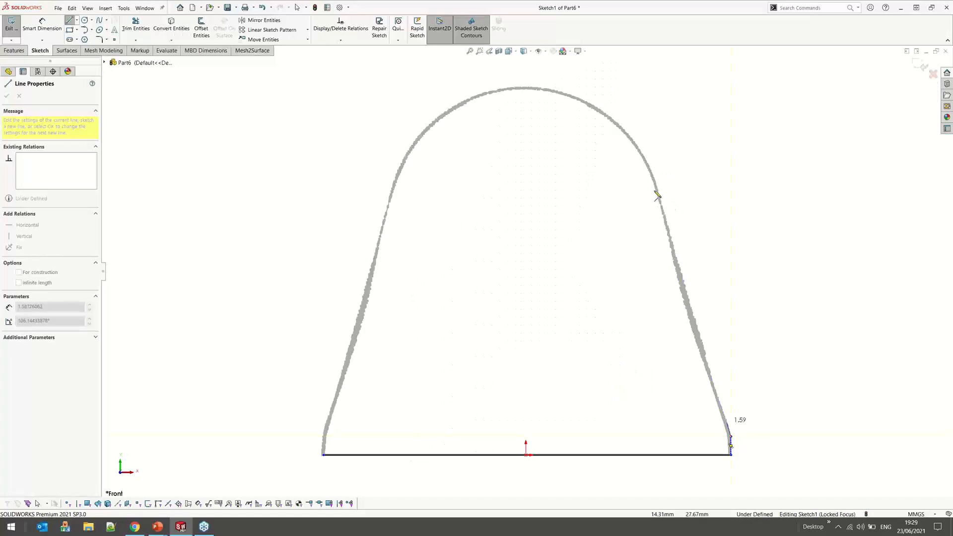
pyautogui.click(659, 188)
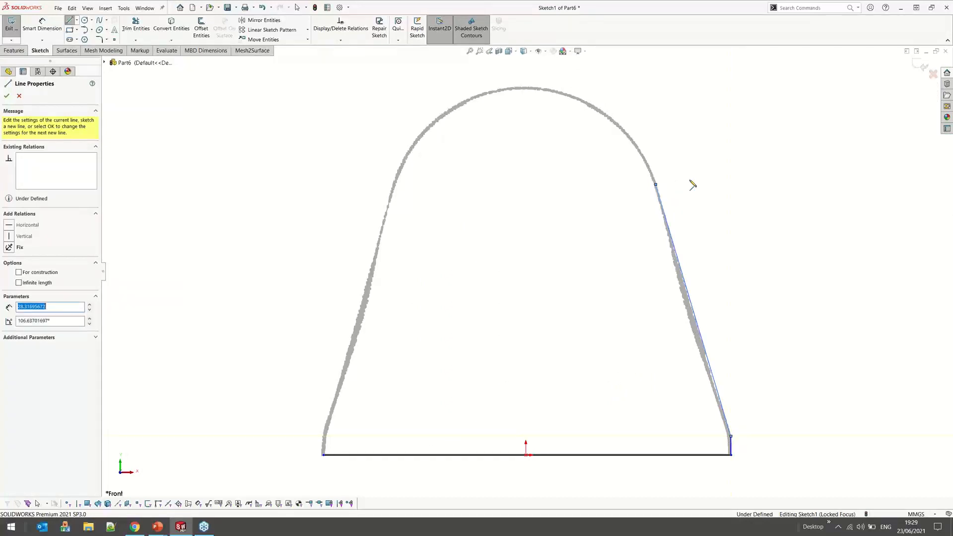
pyautogui.press('Escape')
# Sketch the cross-section's left side with a short vertical line and a slanted line about 28.8 mm long
pyautogui.rightClick(391, 380)
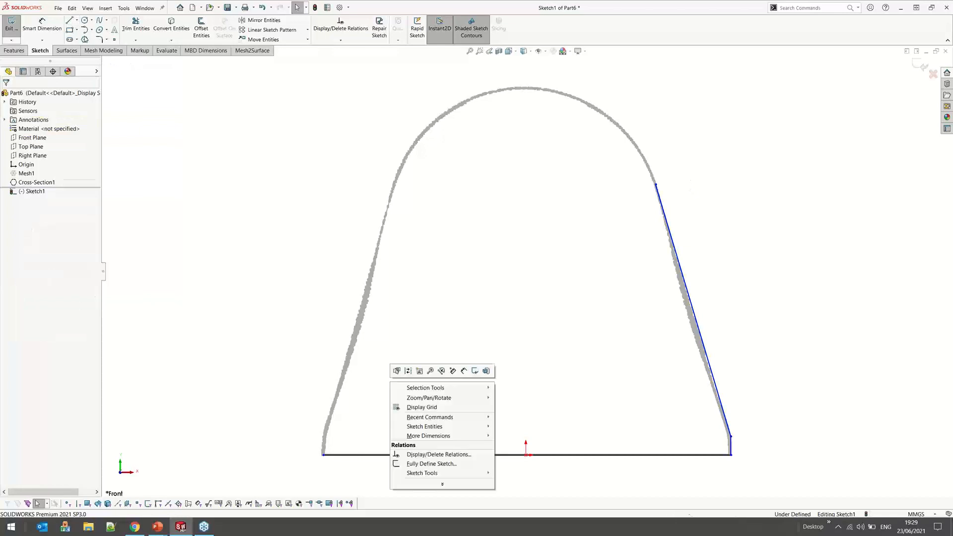
pyautogui.click(430, 371)
pyautogui.click(324, 436)
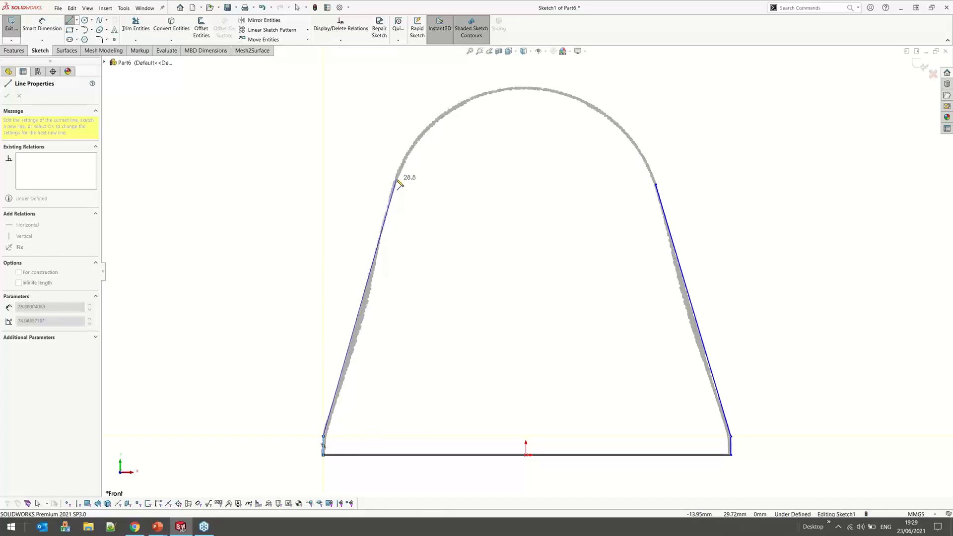
pyautogui.click(397, 180)
pyautogui.press('Escape')
# Close the profile with a tangent arc joining the upper ends of the two slanted lines
pyautogui.click(85, 30)
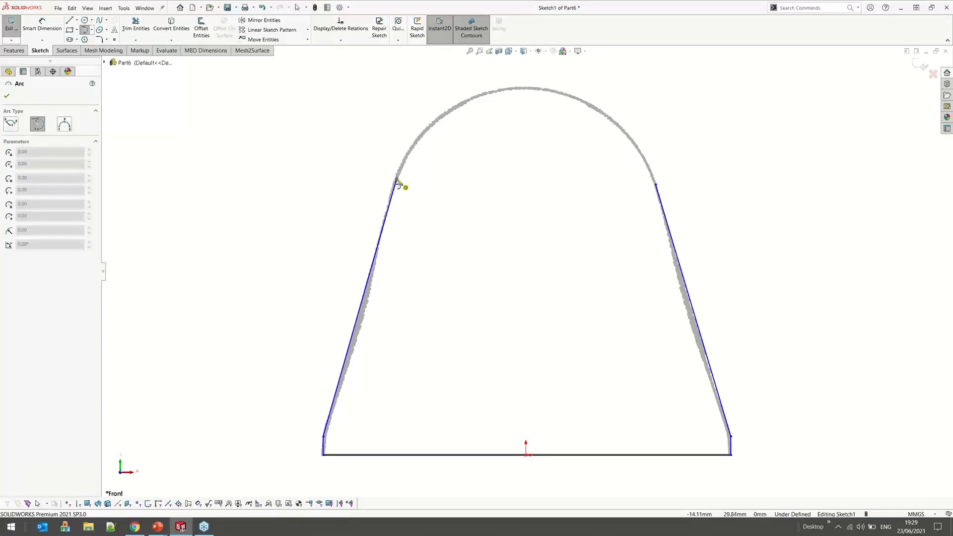
pyautogui.click(397, 180)
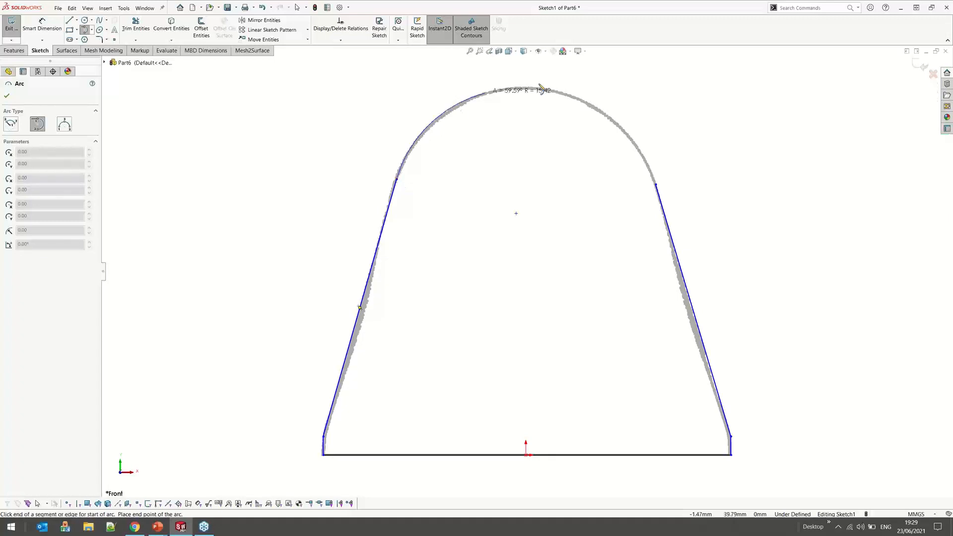
pyautogui.click(656, 184)
pyautogui.press('Escape')
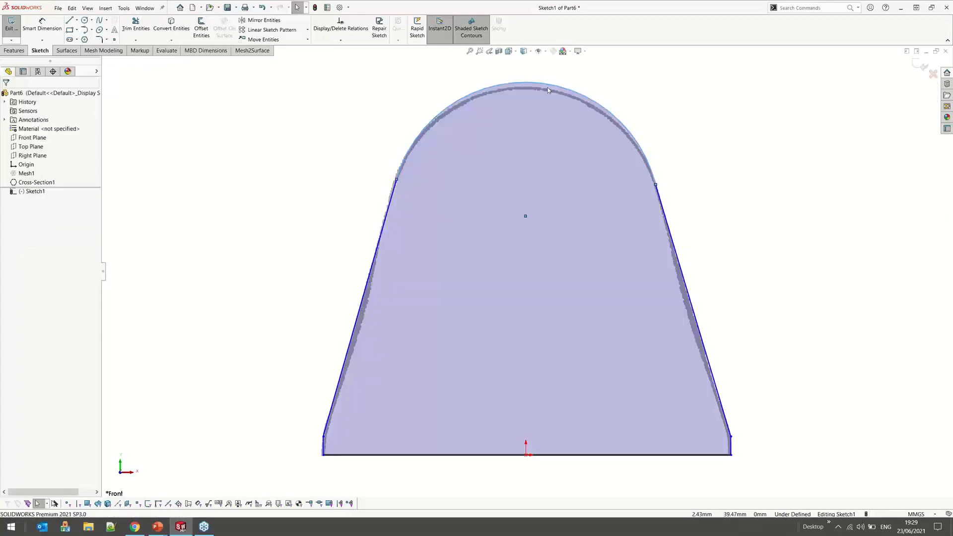
# Adjust the top arc to the cross-section outline at a radius of about 14.74 mm and exit the sketch
pyautogui.moveTo(548, 90)
pyautogui.mouseDown()
pyautogui.moveTo(543, 97)
pyautogui.moveTo(542, 90)
pyautogui.mouseUp()
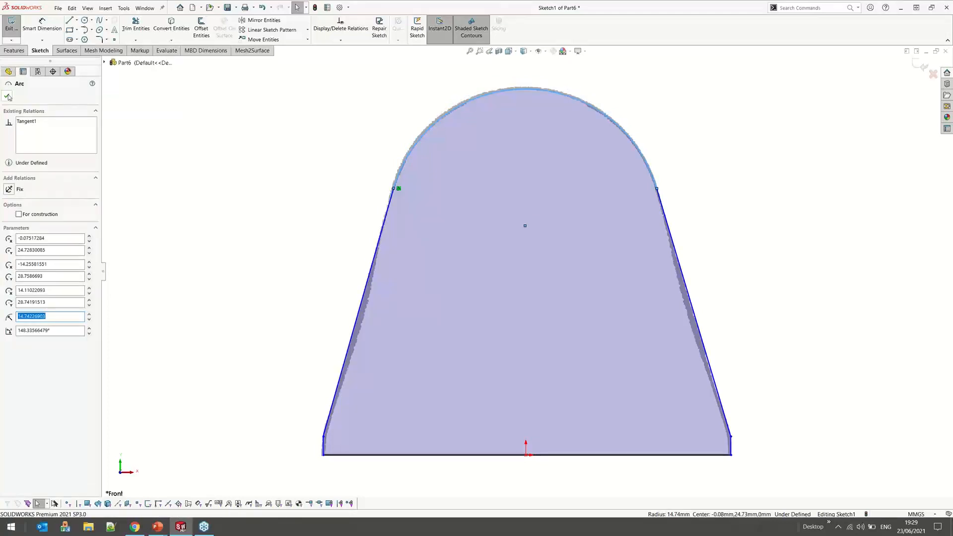
pyautogui.click(8, 97)
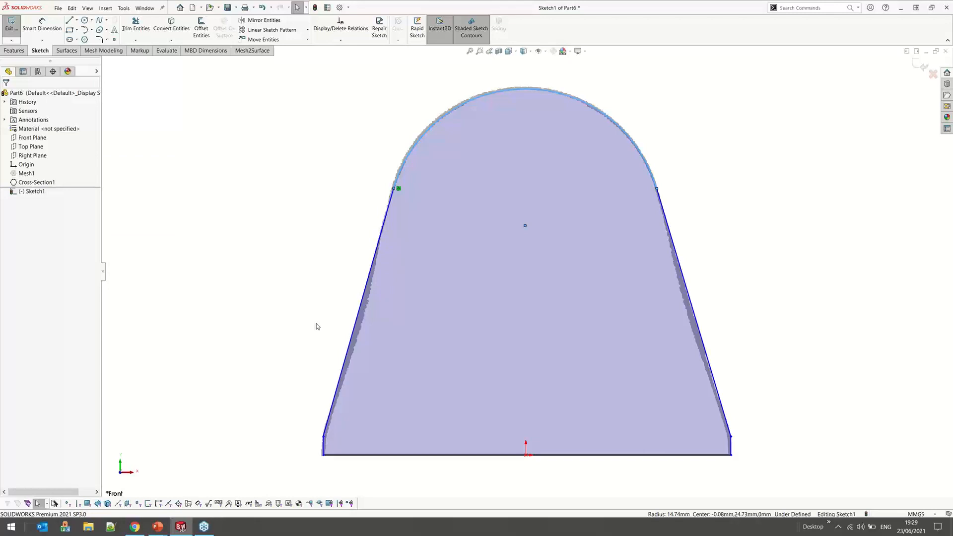
pyautogui.press('f')
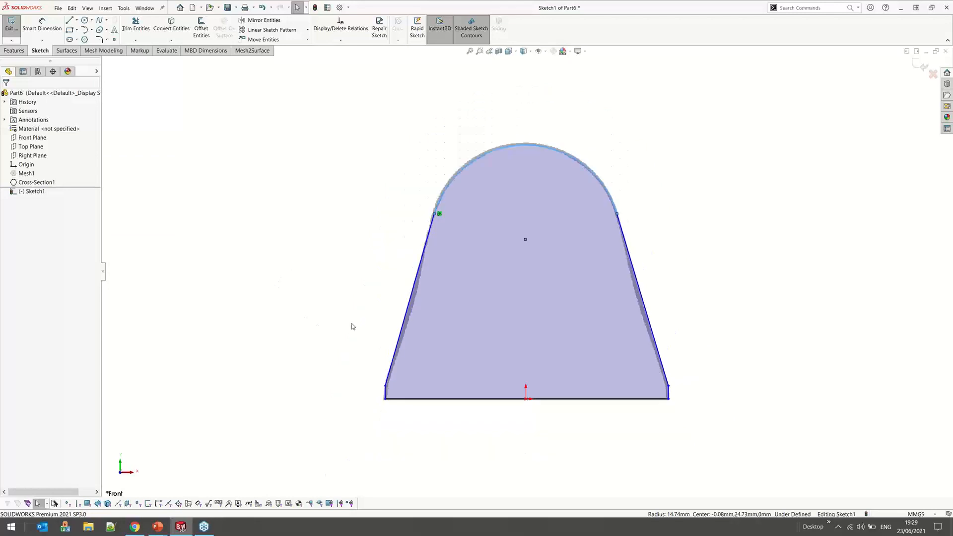
pyautogui.moveTo(351, 324); pyautogui.dragTo(361, 335, button='middle')
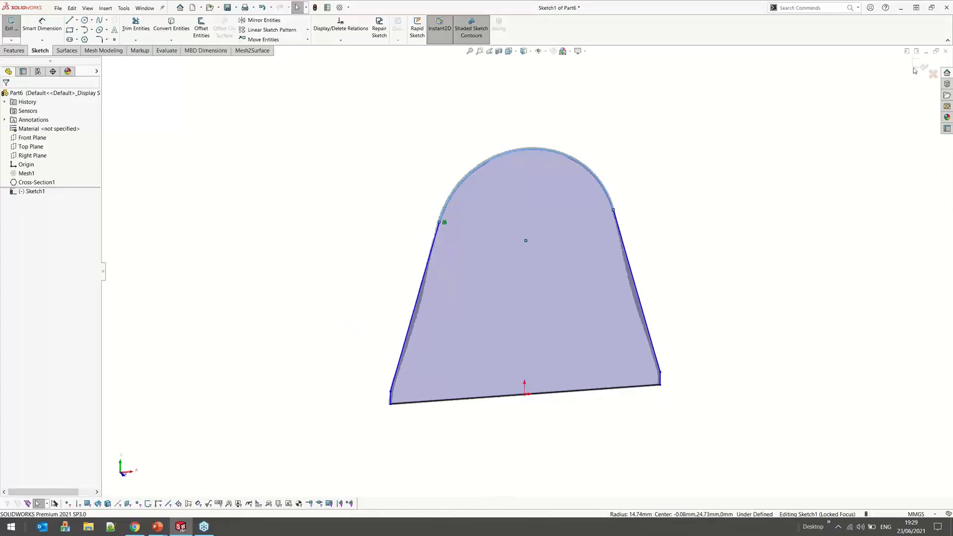
pyautogui.click(916, 69)
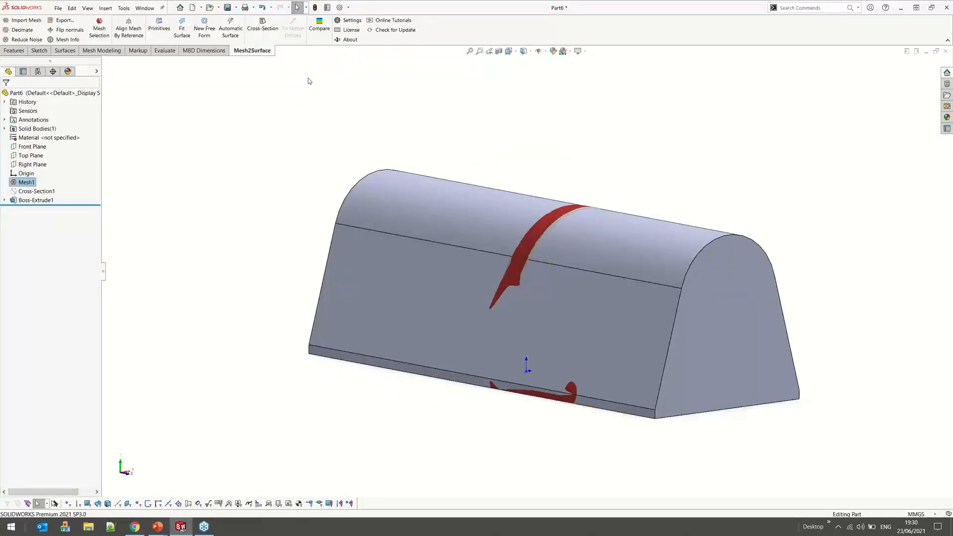
# Compare the bracket mesh with the extruded body at a 0.10 mm tolerance and inspect the deviation colours on the side face
pyautogui.click(319, 25)
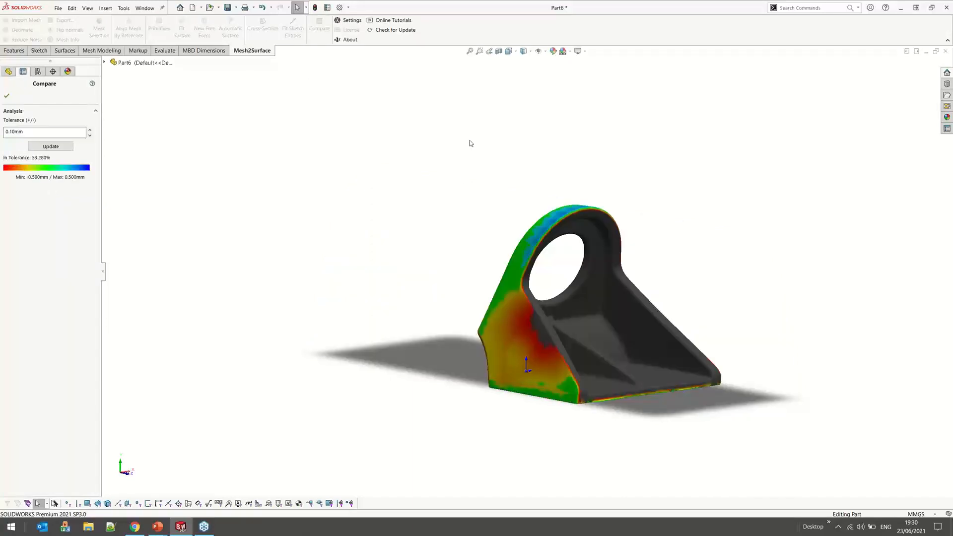
pyautogui.moveTo(511, 318); pyautogui.dragTo(436, 300, button='middle')
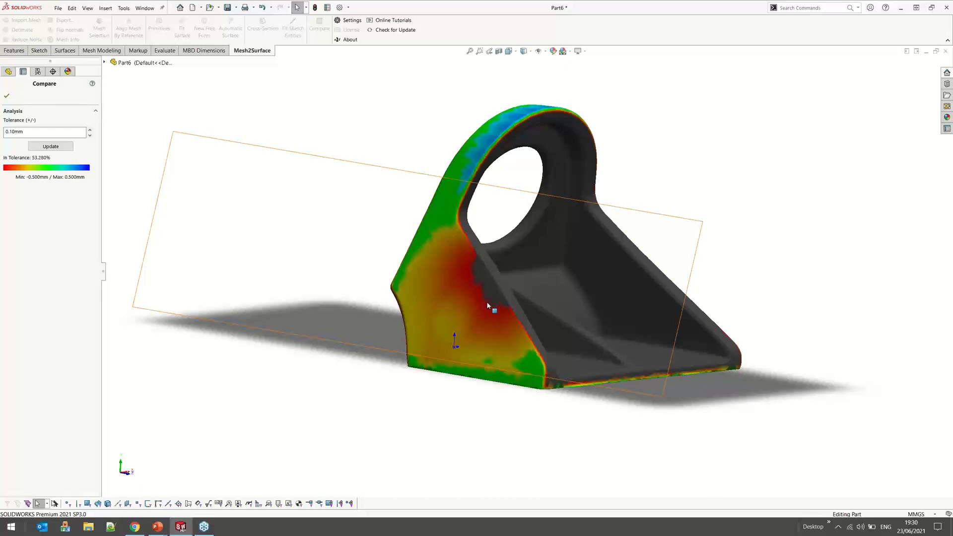
pyautogui.click(452, 296)
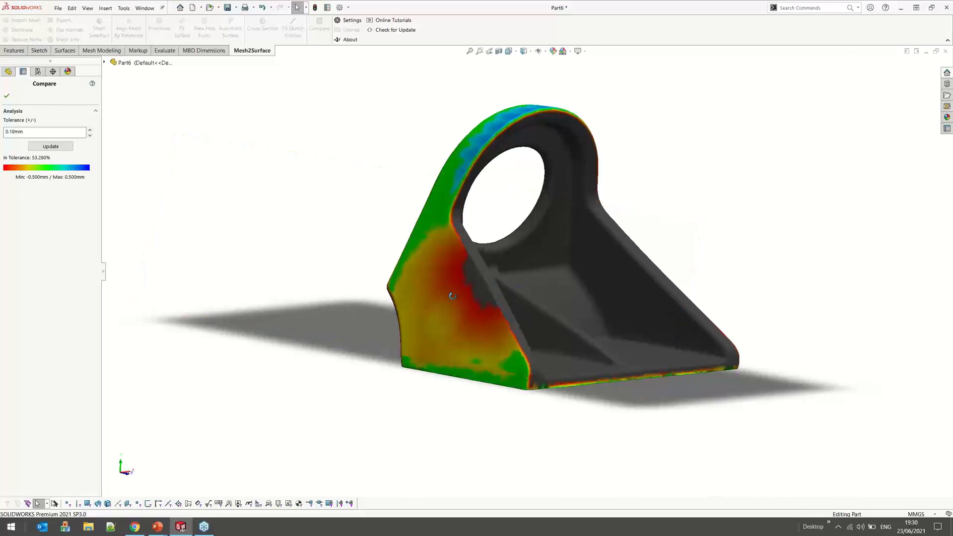
pyautogui.moveTo(453, 296); pyautogui.dragTo(427, 264, button='middle')
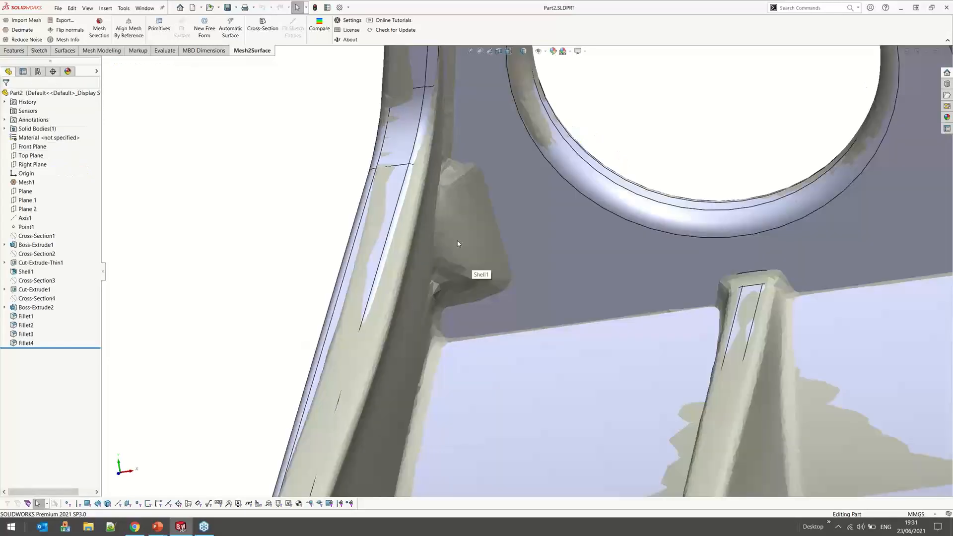
# Inspect the finished bracket model in Part2 overlaid with its mesh, and close the part
pyautogui.scroll(6, 457, 241)
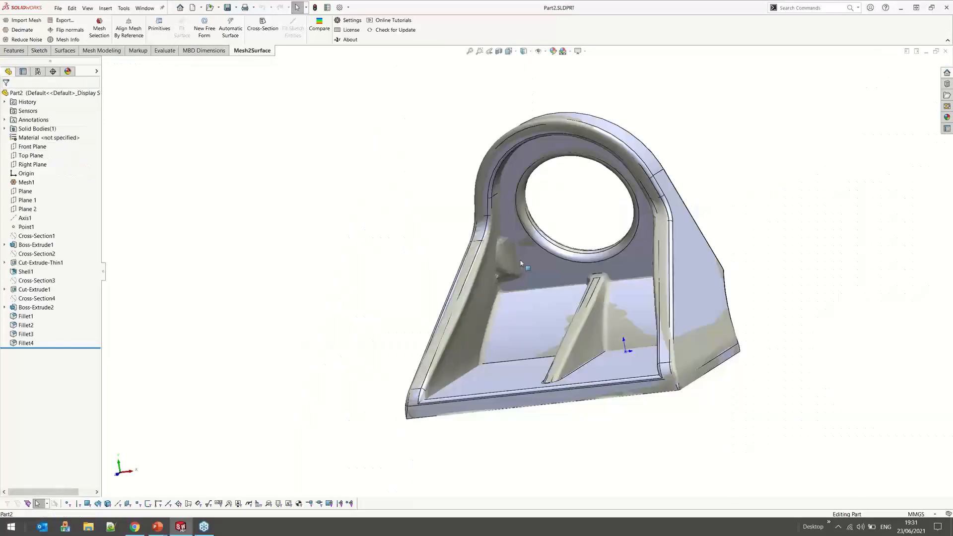
pyautogui.moveTo(521, 264); pyautogui.dragTo(670, 282, button='middle')
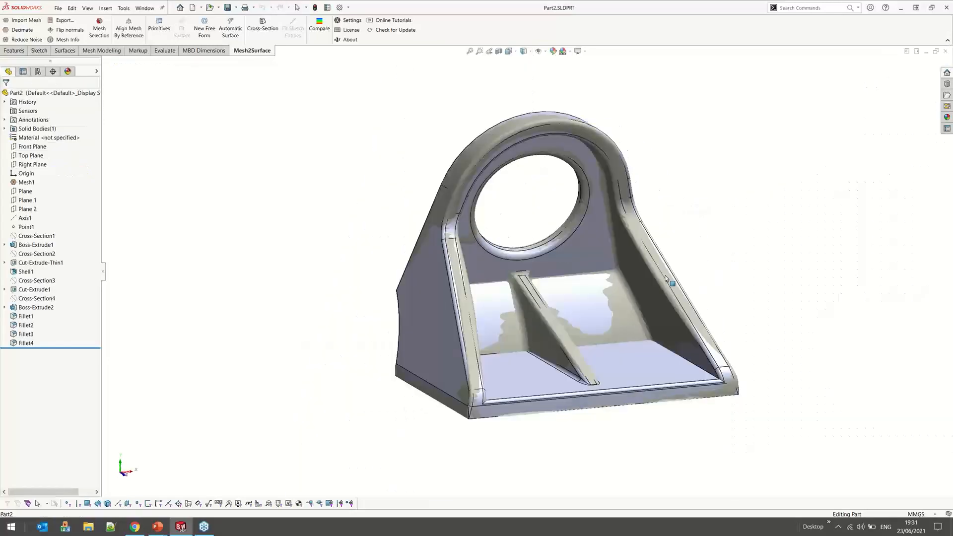
pyautogui.click(946, 51)
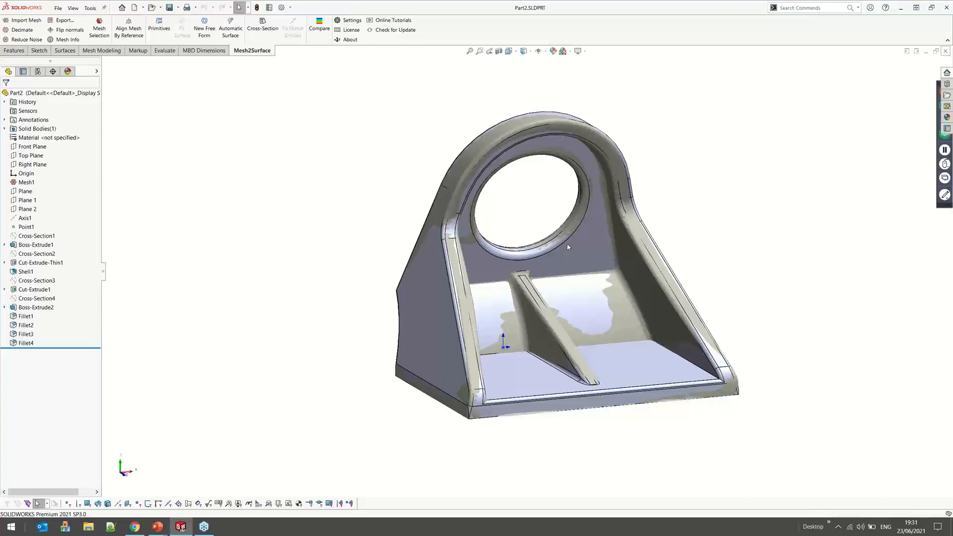
# Bring the scanned pulley mesh into a new part and view its front and hub side
pyautogui.click(76, 23)
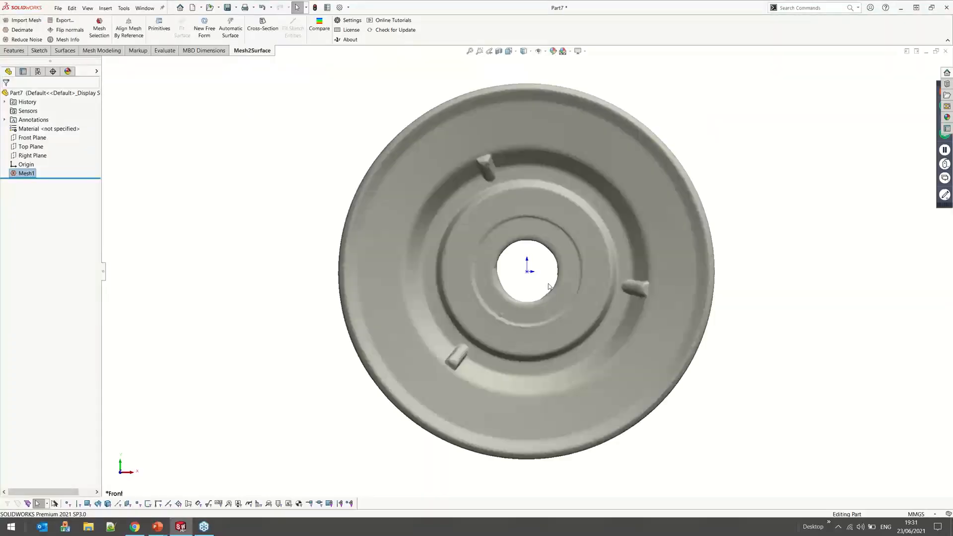
pyautogui.moveTo(548, 287); pyautogui.dragTo(531, 296, button='middle')
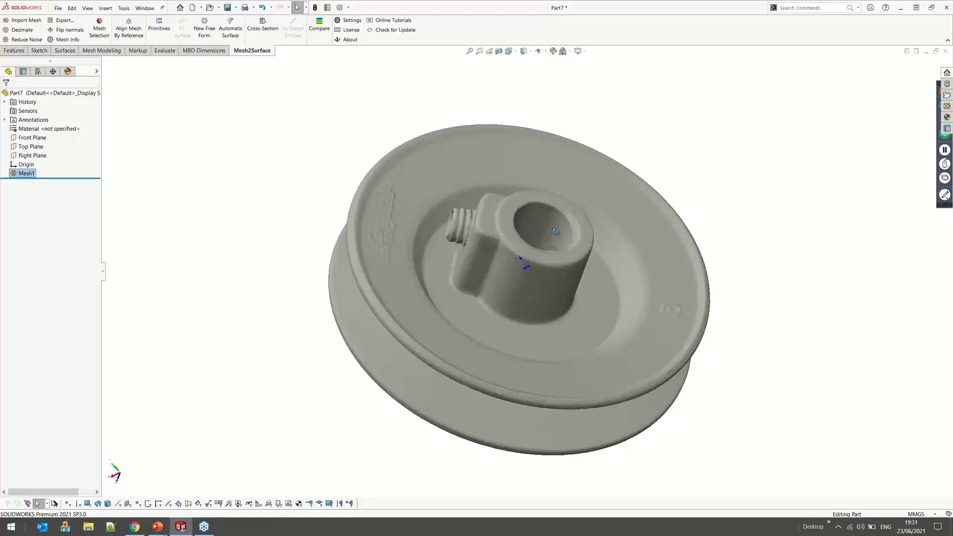
# Set the cross-section's rotation around the pulley axis to 0 degrees and make it a stacked section with 8 sections
pyautogui.moveTo(556, 231)
pyautogui.mouseDown(button='middle')
pyautogui.moveTo(576, 214)
pyautogui.moveTo(544, 232)
pyautogui.mouseUp(button='middle')
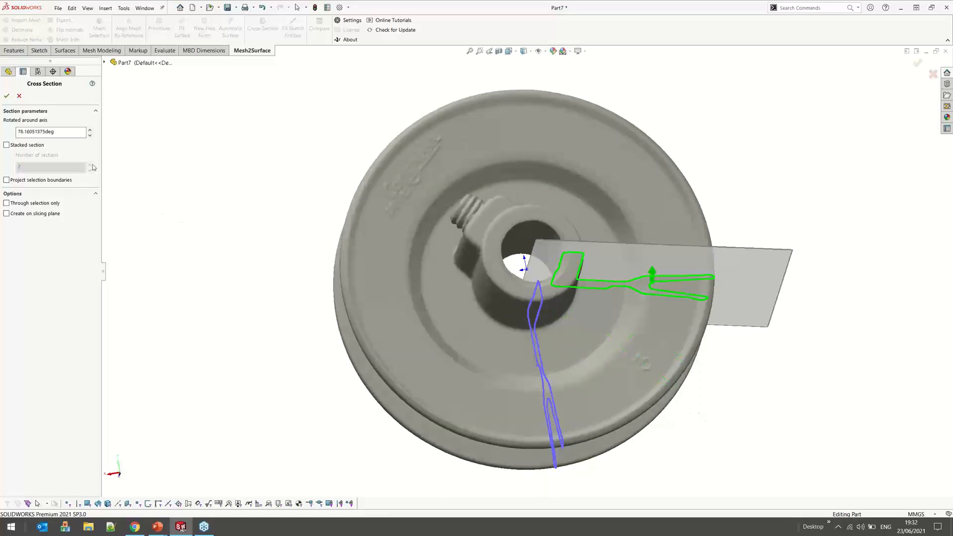
pyautogui.doubleClick(44, 132)
pyautogui.write('0')
pyautogui.press('Tab')
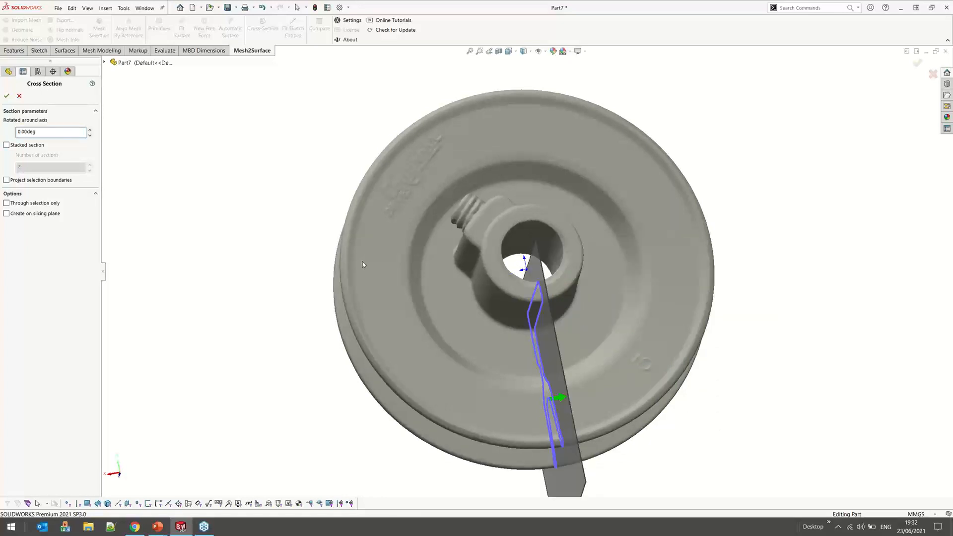
pyautogui.press('space')
pyautogui.press('Tab')
pyautogui.write('8')
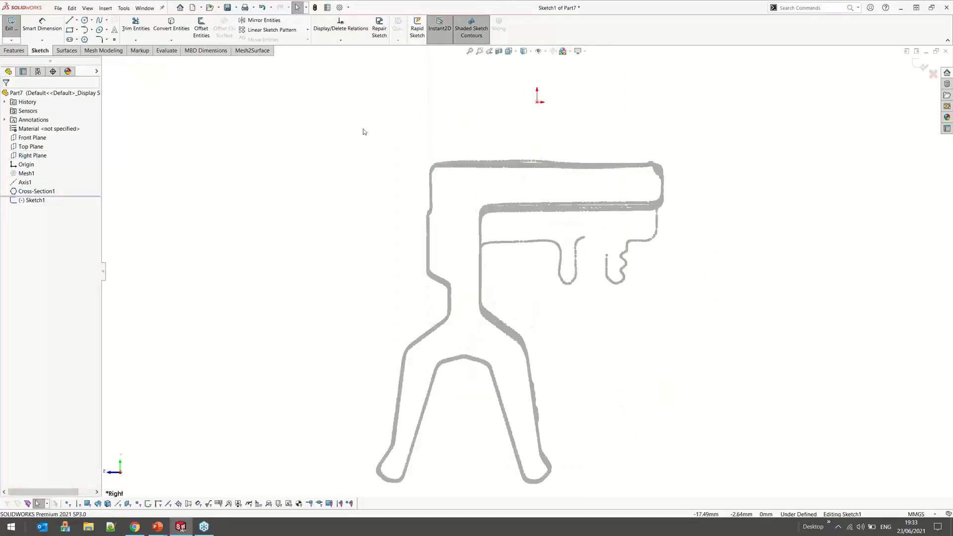
# Use Fit Sketch Entities to fit lines to the pulley section's long top bore edge and the short vertical edge at its left end
pyautogui.click(251, 51)
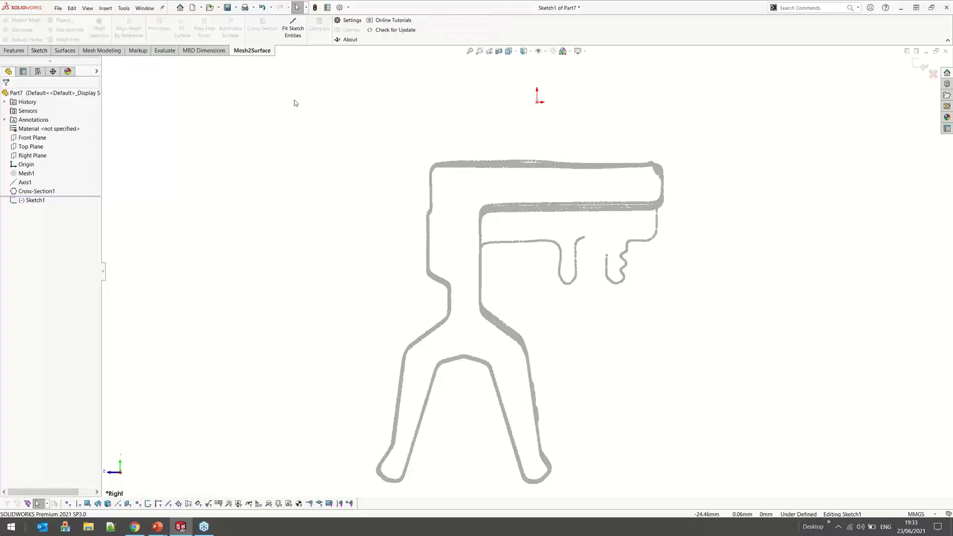
pyautogui.click(297, 32)
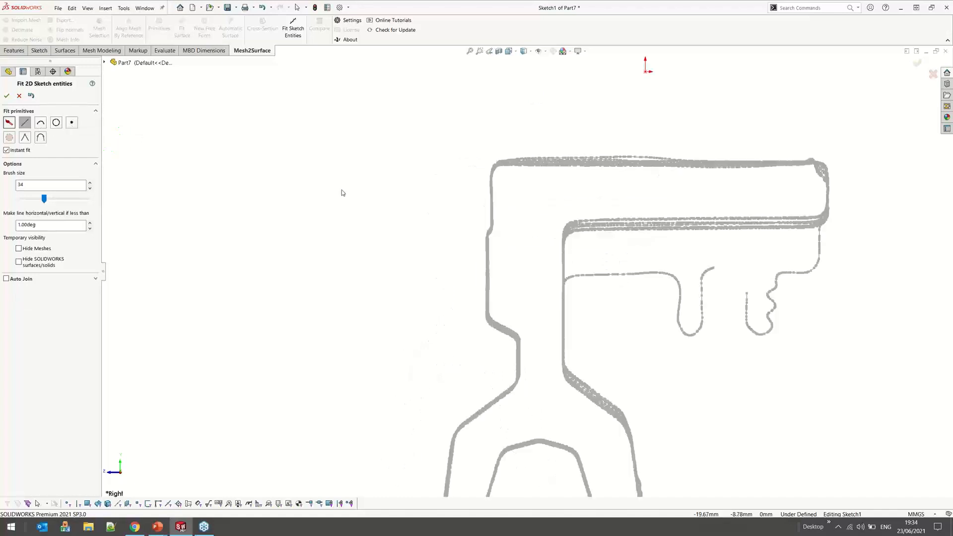
pyautogui.moveTo(510, 162)
pyautogui.mouseDown()
pyautogui.moveTo(720, 171)
pyautogui.moveTo(804, 164)
pyautogui.mouseUp()
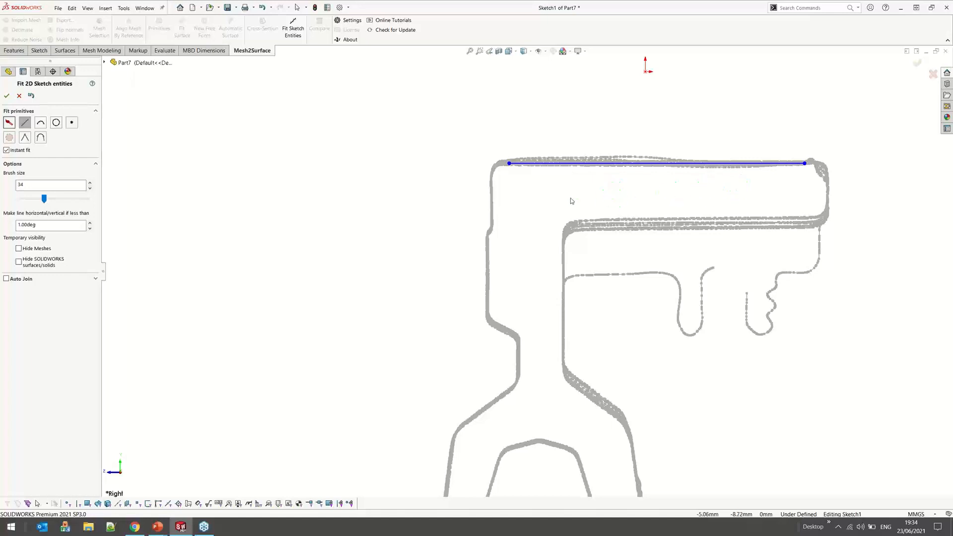
pyautogui.scroll(-2, 570, 198)
pyautogui.moveTo(453, 181); pyautogui.dragTo(455, 230)
pyautogui.scroll(-2, 528, 202)
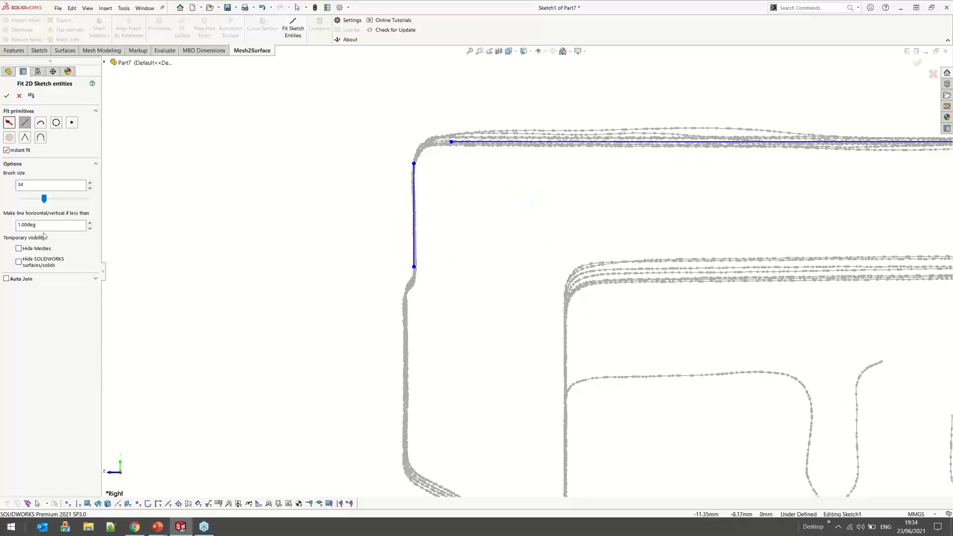
# Enable Auto Join with a 0.01 mm minimum radius and fit a short slanted line to the small step on the section's left side
pyautogui.click(6, 279)
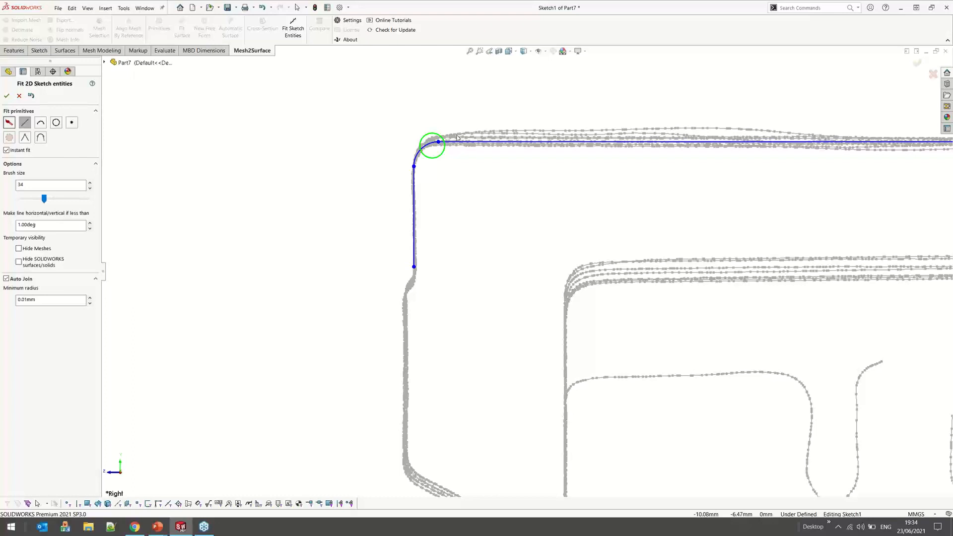
pyautogui.scroll(-2, 421, 312)
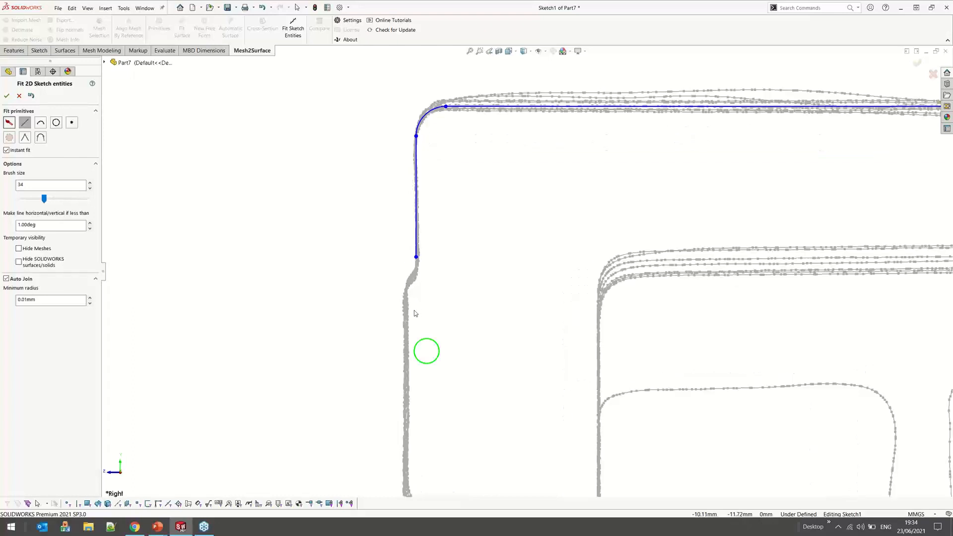
pyautogui.scroll(3, 522, 297)
pyautogui.scroll(-3, 522, 297)
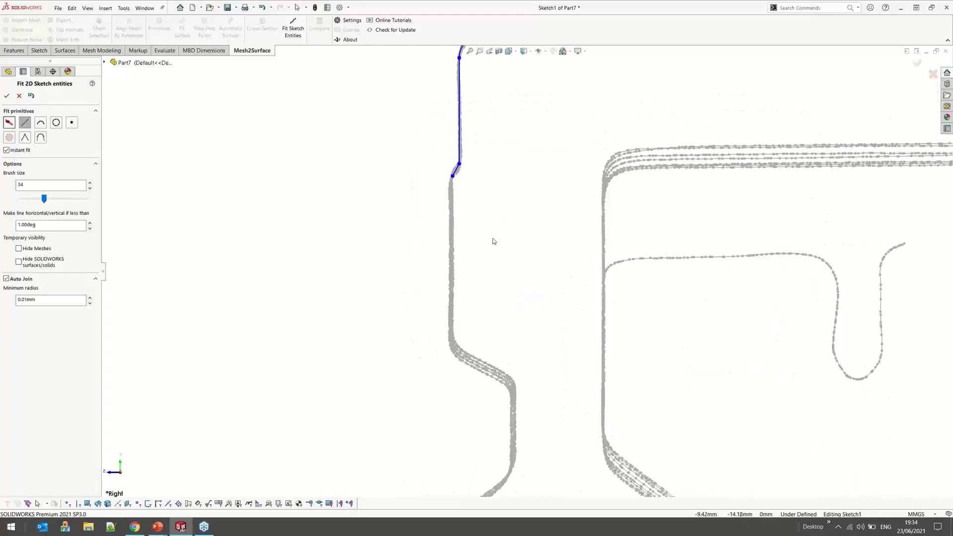
pyautogui.scroll(-2, 454, 186)
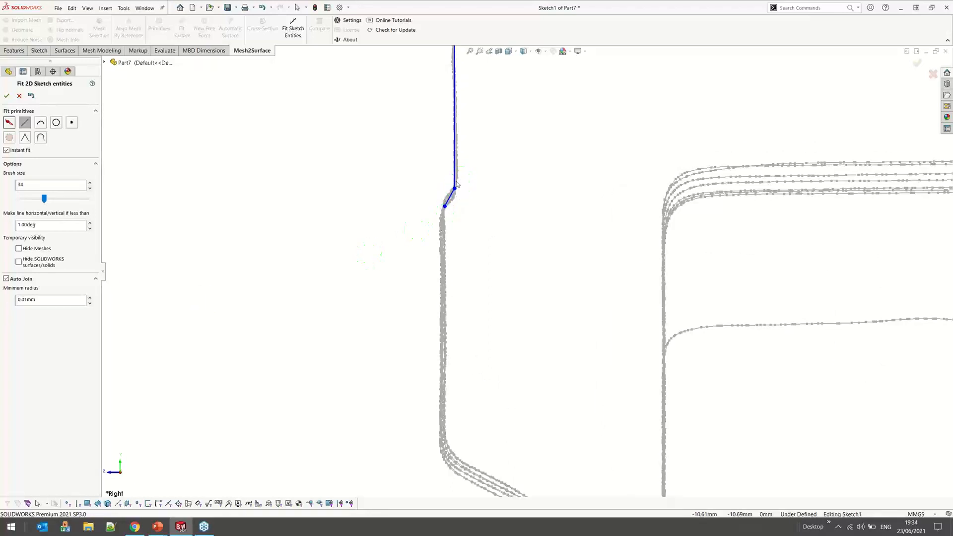
# Fit a vertical line to the wall below the small step and a slanted line to the shoulder beneath it
pyautogui.moveTo(442, 233); pyautogui.dragTo(443, 416)
pyautogui.moveTo(555, 329)
pyautogui.keyDown('ctrl'); pyautogui.mouseDown(button='middle')
pyautogui.moveTo(447, 219)
pyautogui.moveTo(433, 191)
pyautogui.mouseUp(button='middle'); pyautogui.keyUp('ctrl')
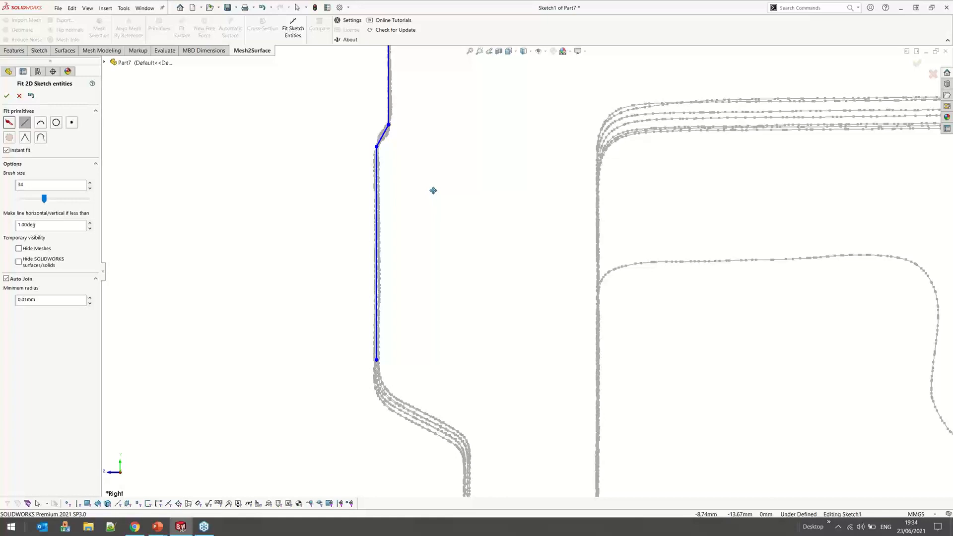
pyautogui.keyDown('ctrl'); pyautogui.moveTo(433, 190); pyautogui.dragTo(423, 167, button='middle'); pyautogui.keyUp('ctrl')
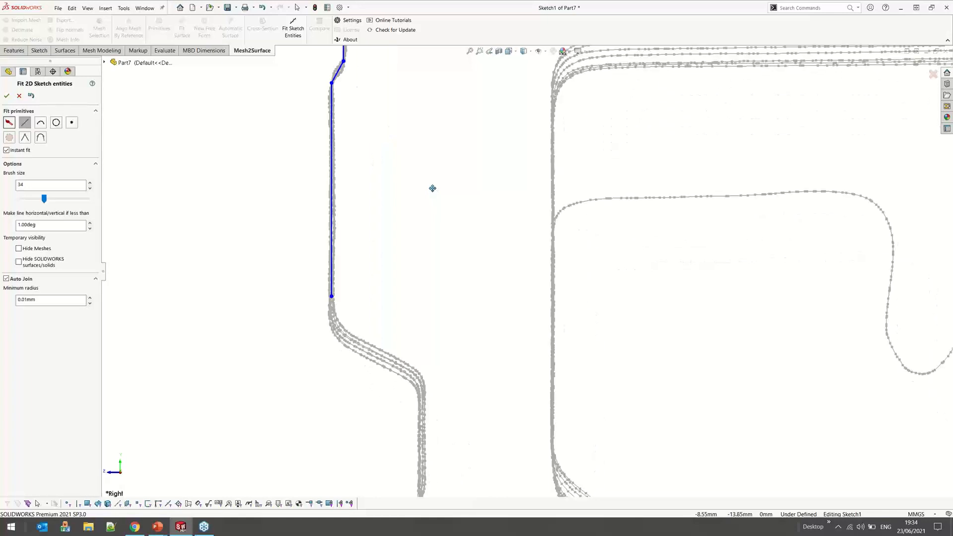
pyautogui.moveTo(354, 343); pyautogui.dragTo(411, 372)
pyautogui.keyDown('ctrl'); pyautogui.moveTo(425, 411); pyautogui.dragTo(396, 230, button='middle'); pyautogui.keyUp('ctrl')
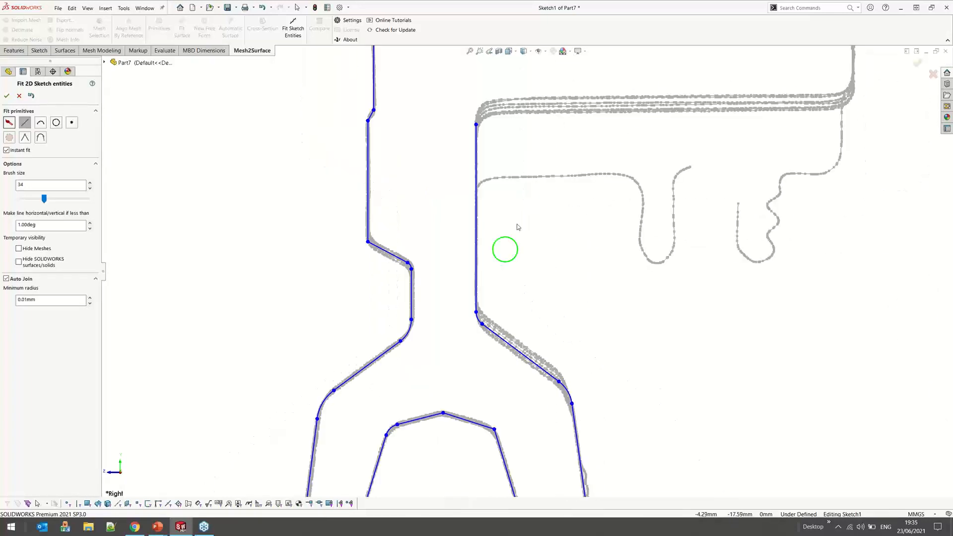
# Fit lines to the hub's outer wall and its end face, and accept the fitted sketch entities
pyautogui.moveTo(819, 102); pyautogui.dragTo(523, 99)
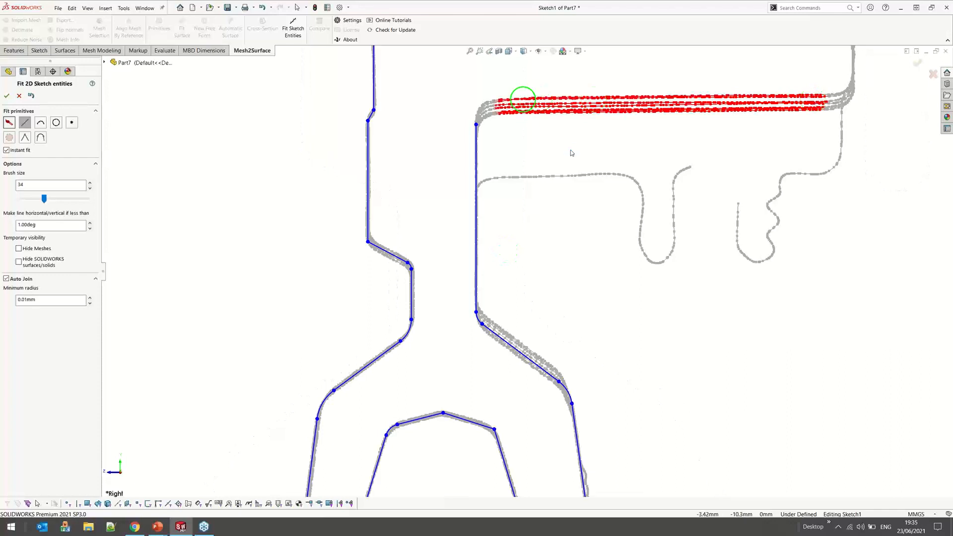
pyautogui.moveTo(647, 145)
pyautogui.keyDown('ctrl'); pyautogui.mouseDown(button='middle')
pyautogui.moveTo(529, 167)
pyautogui.moveTo(506, 203)
pyautogui.mouseUp(button='middle'); pyautogui.keyUp('ctrl')
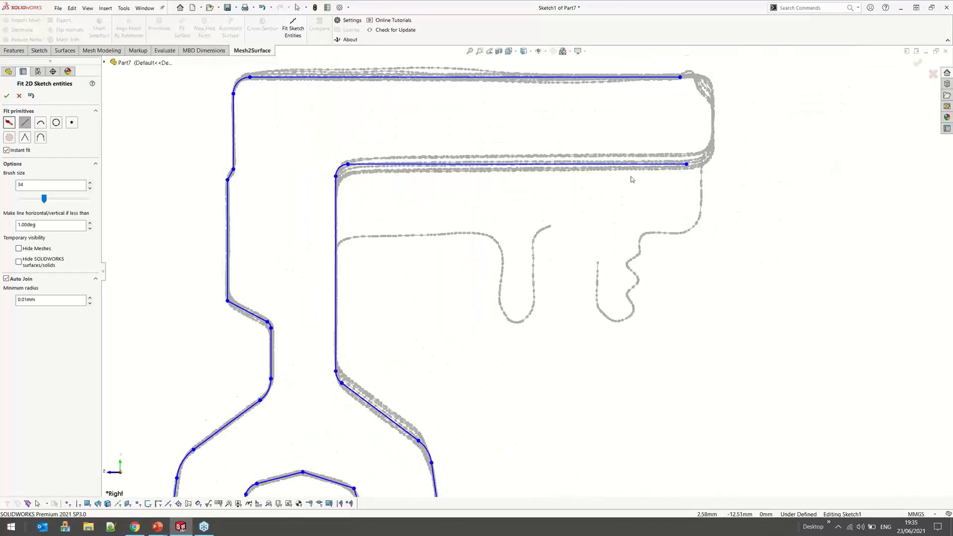
pyautogui.moveTo(718, 95); pyautogui.dragTo(714, 127)
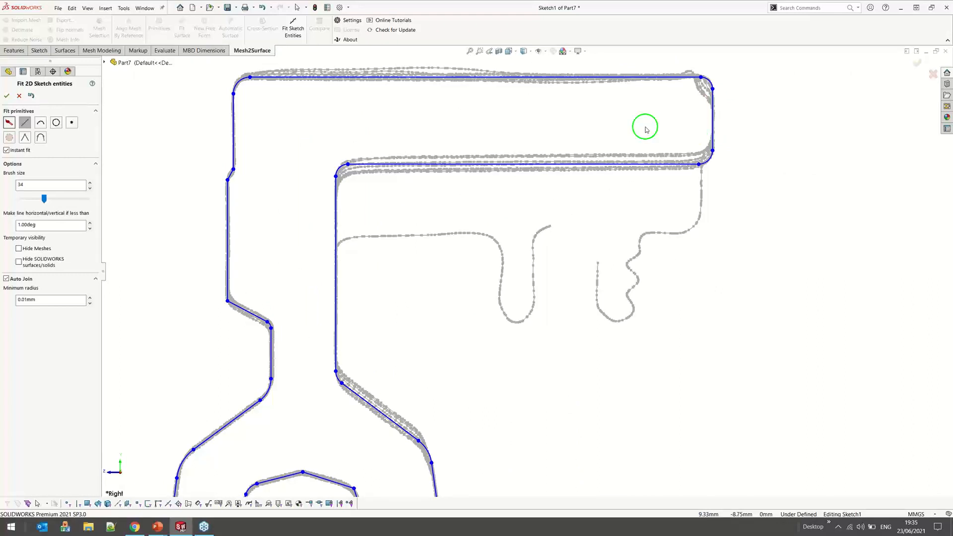
pyautogui.click(8, 95)
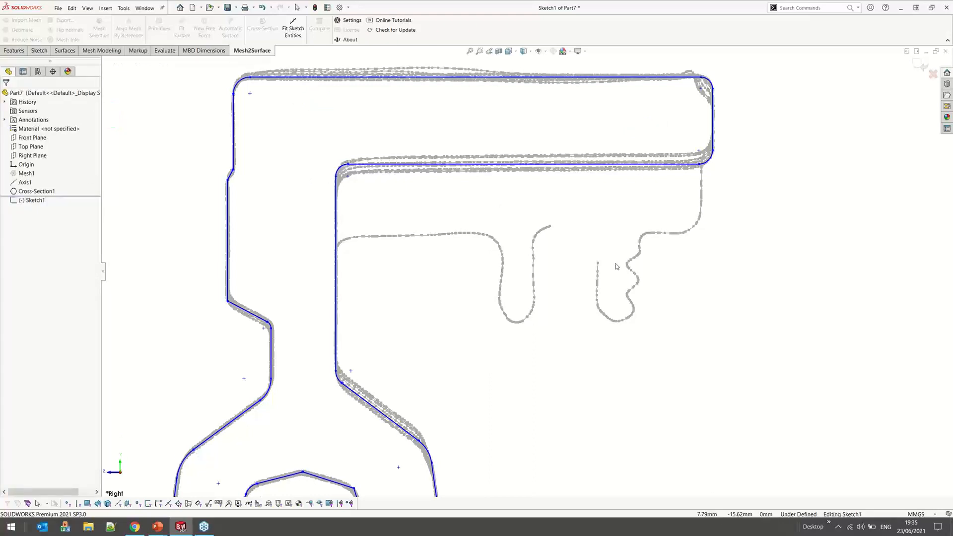
# Open the choice of line types for the fitted pulley profile sketch
pyautogui.scroll(4, 603, 257)
pyautogui.scroll(-2, 527, 302)
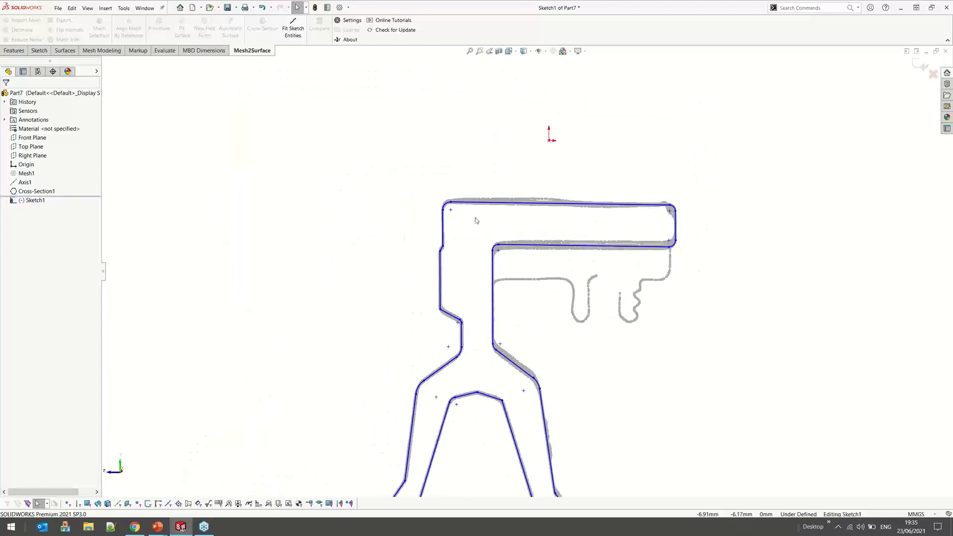
pyautogui.click(40, 51)
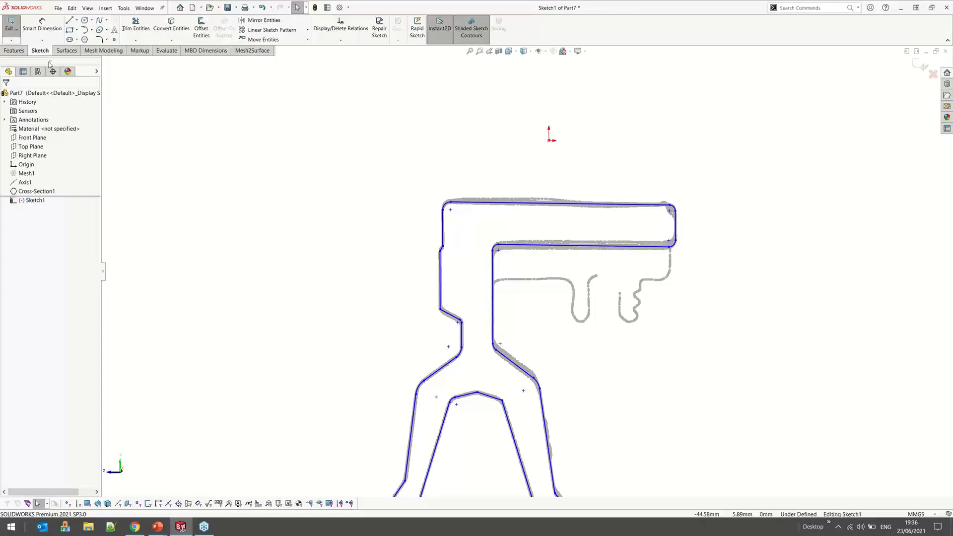
pyautogui.click(76, 21)
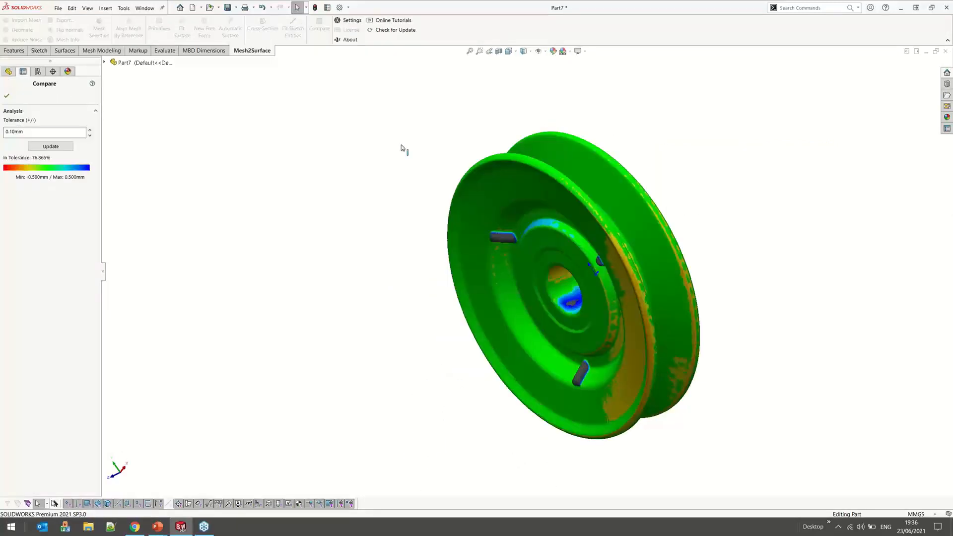
# Inspect the pulley comparison's deviation colours on the hub side and around the rest of the part
pyautogui.moveTo(403, 149); pyautogui.dragTo(318, 264, button='middle')
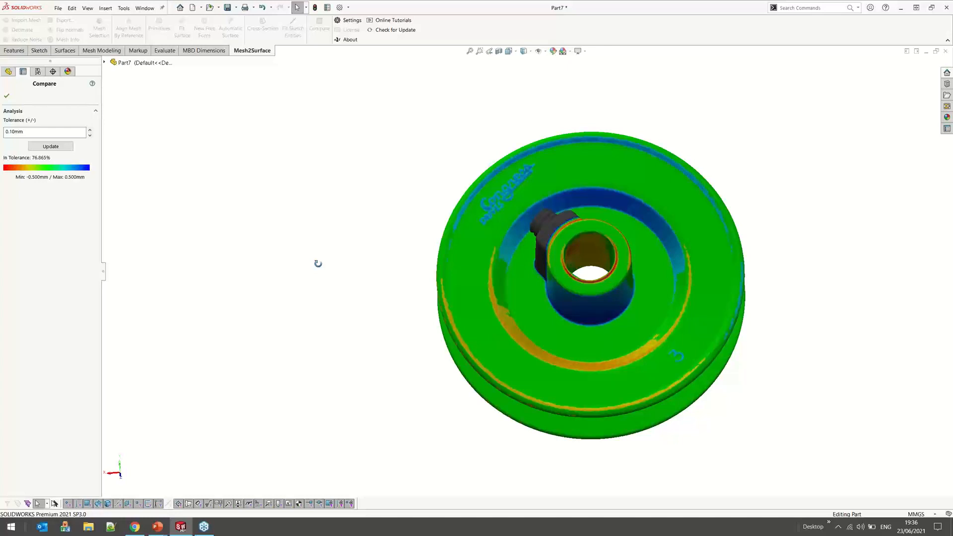
pyautogui.moveTo(318, 264); pyautogui.dragTo(665, 313, button='middle')
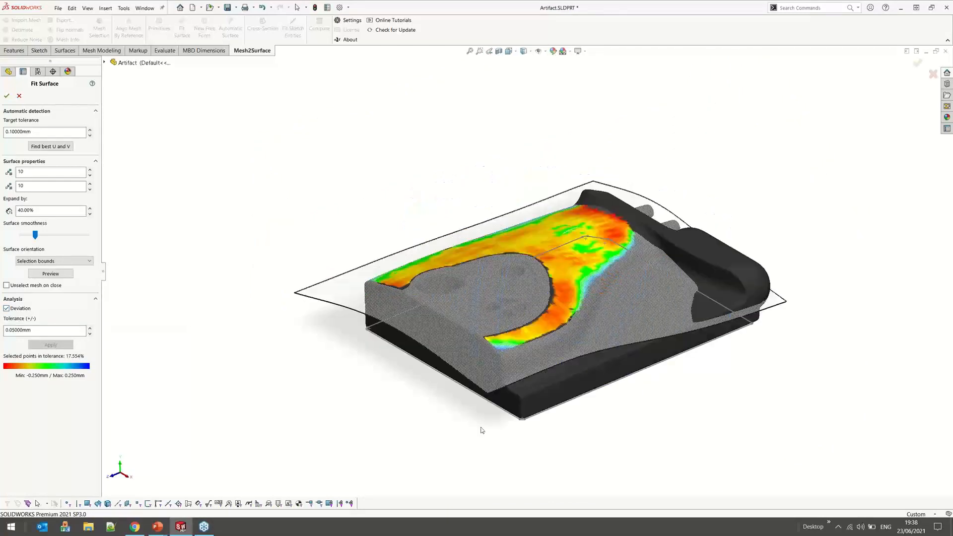
# Hide the deviation colours in Fit Surface and examine how the preview surface follows the red mesh selection on the Artifact part
pyautogui.scroll(-1, 530, 423)
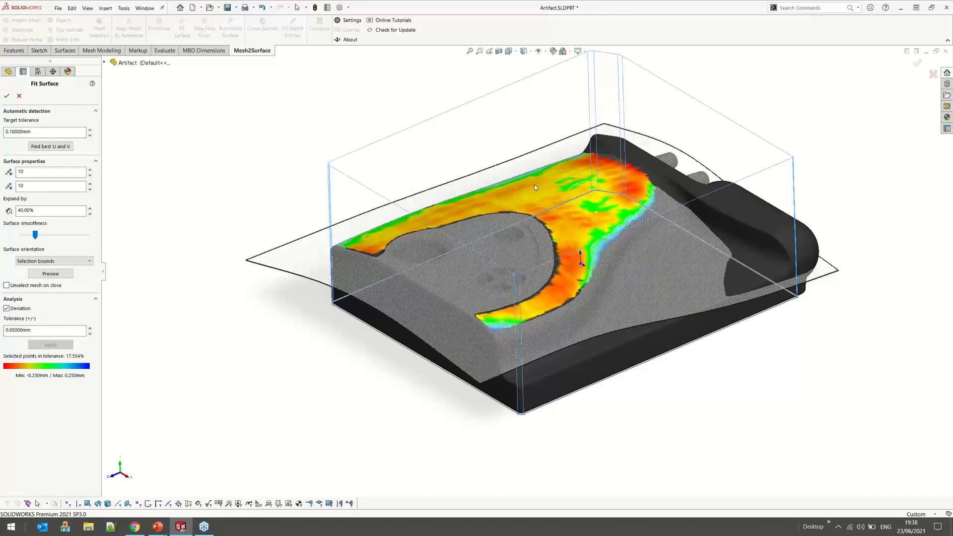
pyautogui.click(25, 308)
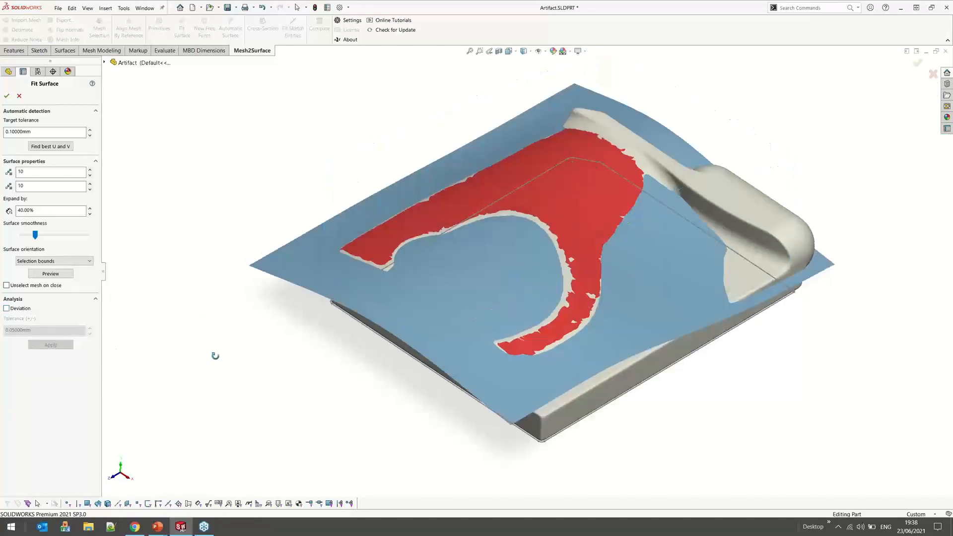
pyautogui.moveTo(215, 356); pyautogui.dragTo(215, 368, button='middle')
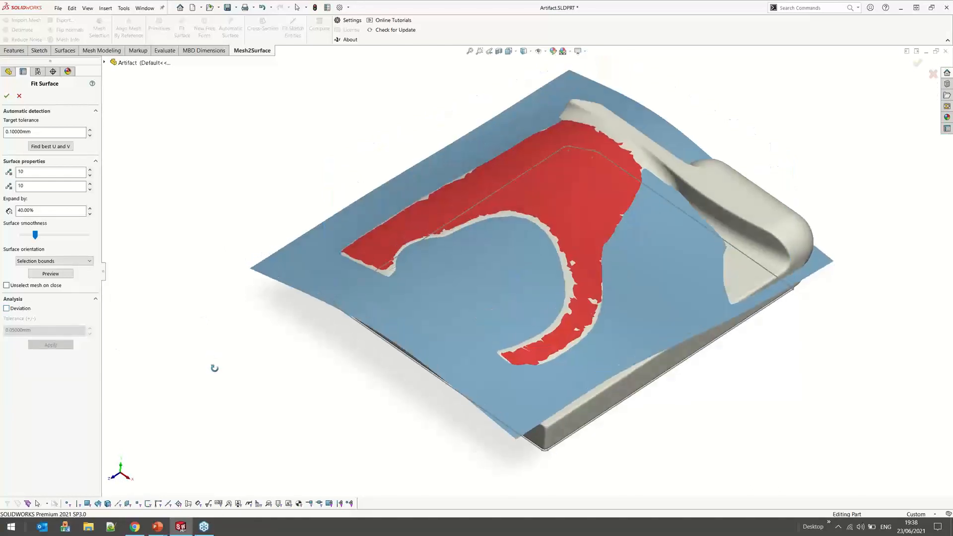
pyautogui.moveTo(215, 368); pyautogui.dragTo(530, 219, button='middle')
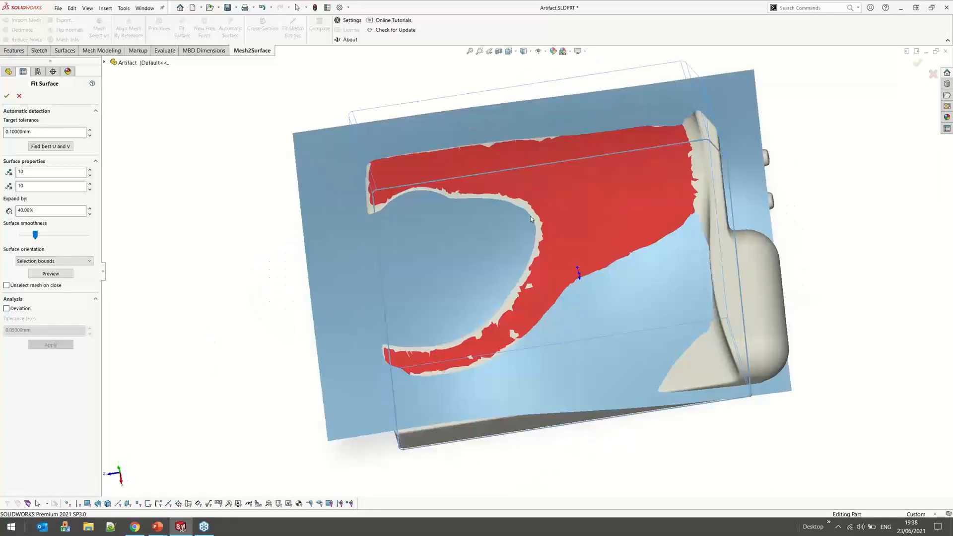
pyautogui.scroll(-2, 531, 219)
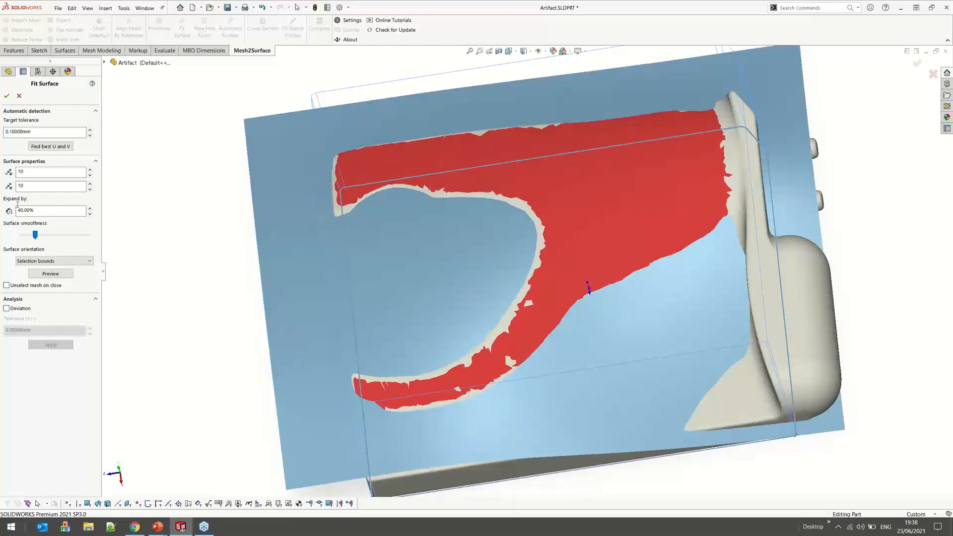
pyautogui.click(31, 211)
pyautogui.moveTo(217, 258); pyautogui.dragTo(218, 258, button='middle')
pyautogui.moveTo(218, 258); pyautogui.dragTo(220, 241, button='middle')
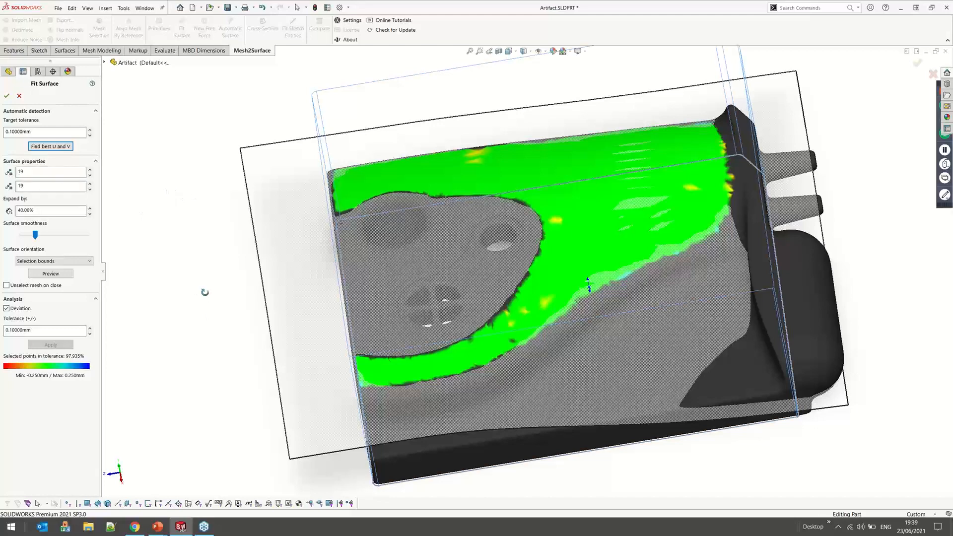
# Check the refitted surface's deviation, hide the deviation colours, and accept the fitted surface
pyautogui.moveTo(204, 292); pyautogui.dragTo(206, 268, button='middle')
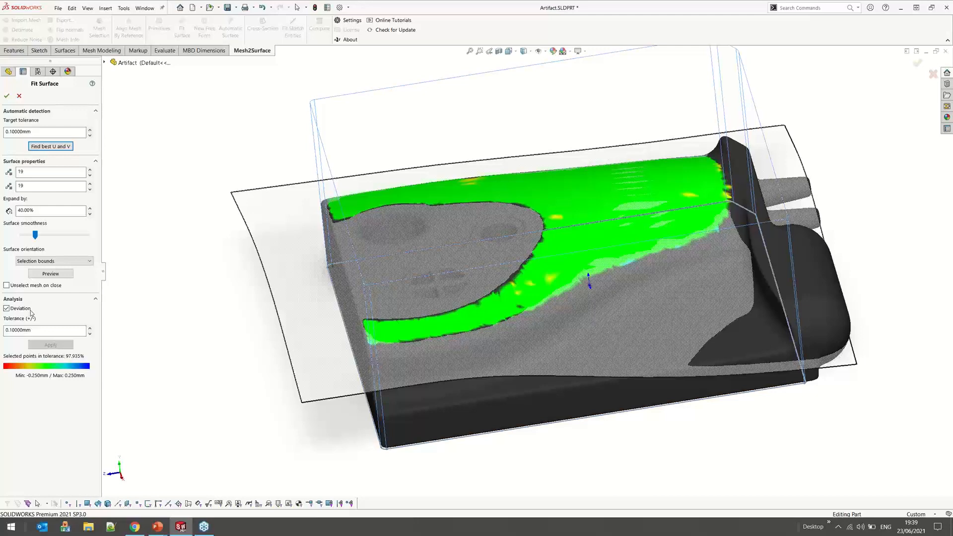
pyautogui.click(30, 309)
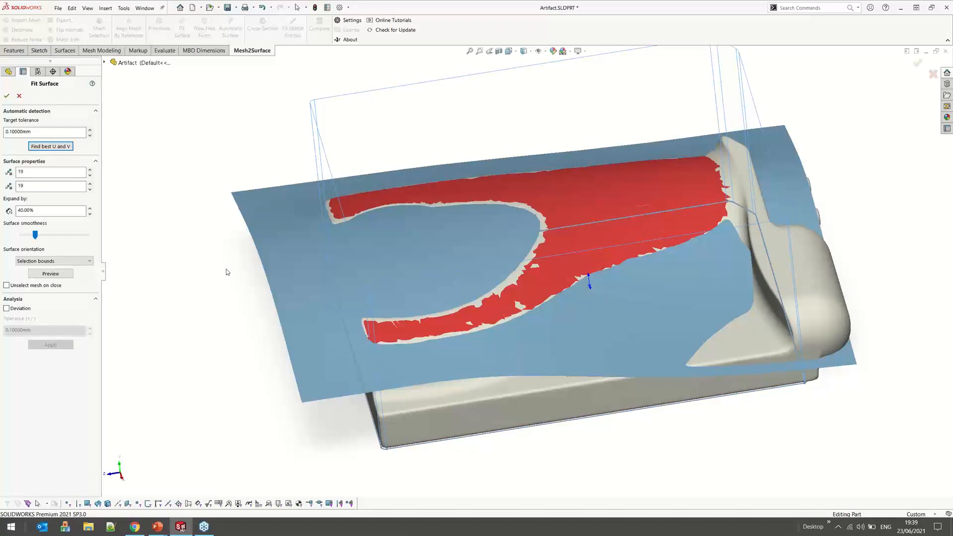
pyautogui.press('Return')
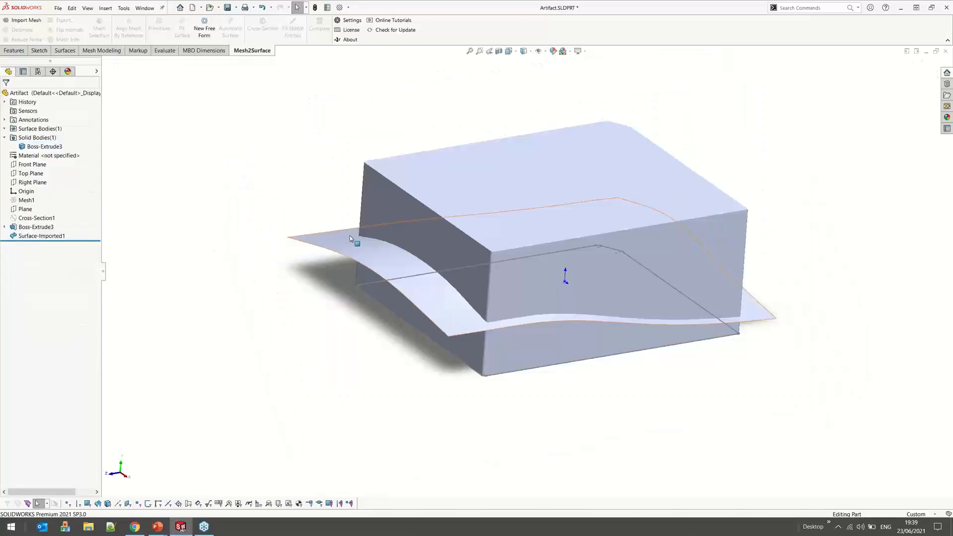
# Intersect the imported surface with the Boss-Extrude3 block, creating both region types and excluding Region 1 to keep the lower curved part
pyautogui.click(350, 238)
pyautogui.keyDown('ctrl'); pyautogui.click(383, 205); pyautogui.keyUp('ctrl')
pyautogui.click(15, 51)
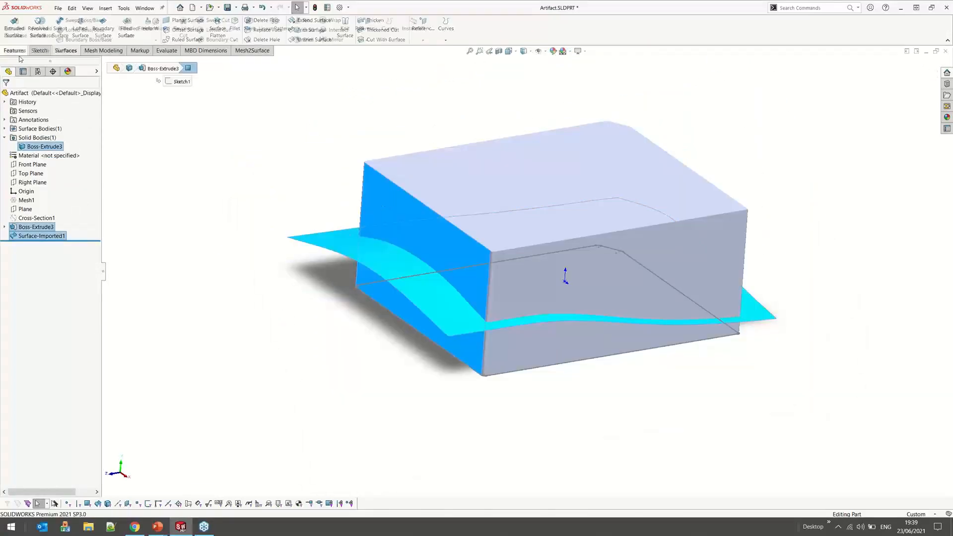
pyautogui.click(338, 31)
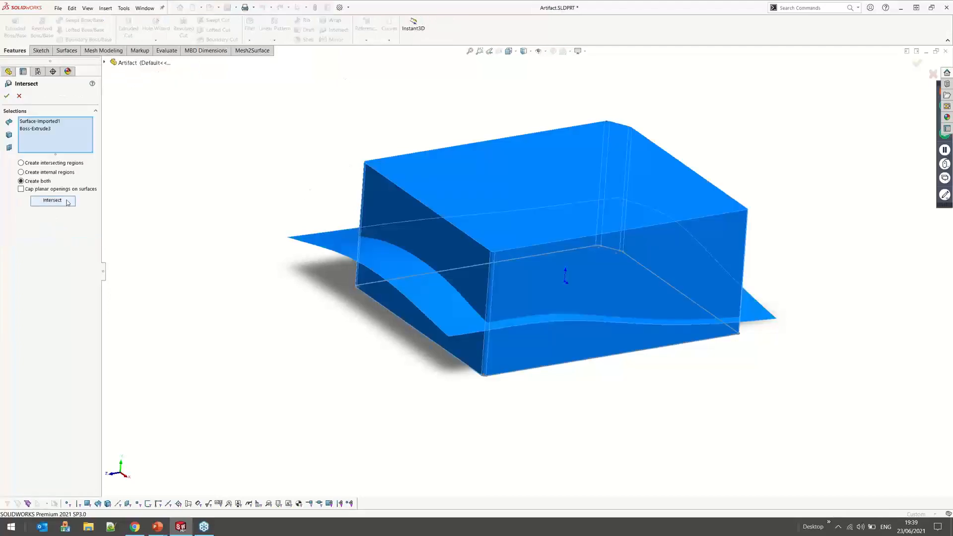
pyautogui.click(399, 205)
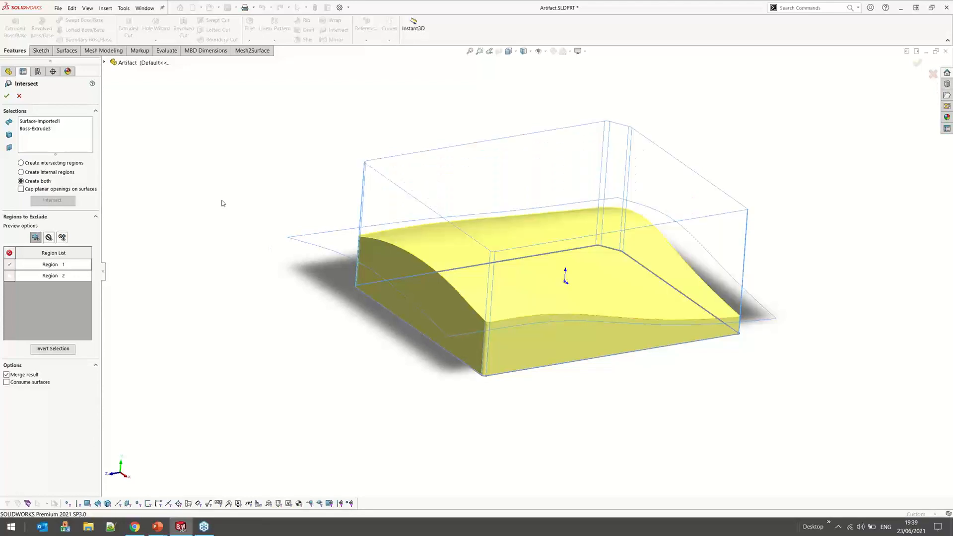
pyautogui.click(7, 96)
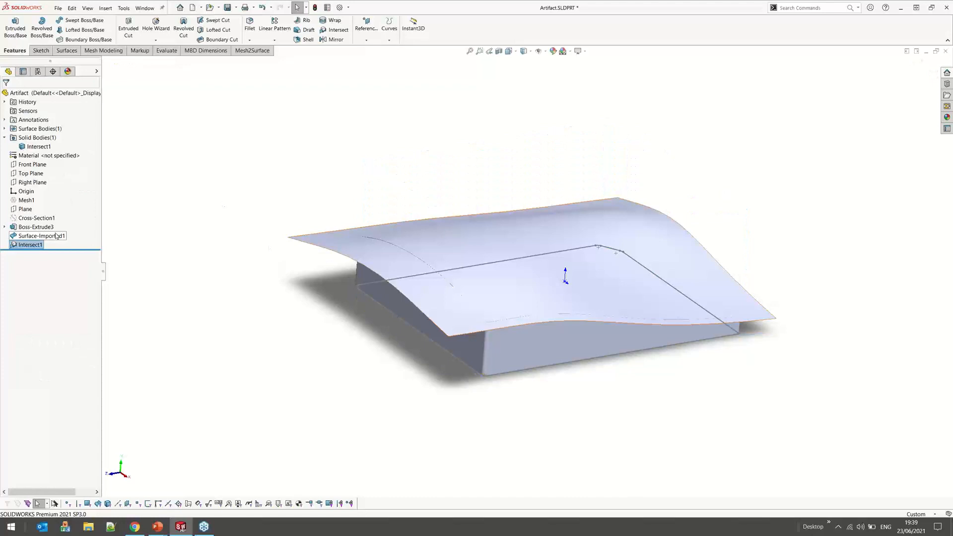
# Hide the imported surface and inspect the trimmed solid from above and from the side
pyautogui.click(56, 237)
pyautogui.moveTo(285, 314); pyautogui.dragTo(499, 335, button='middle')
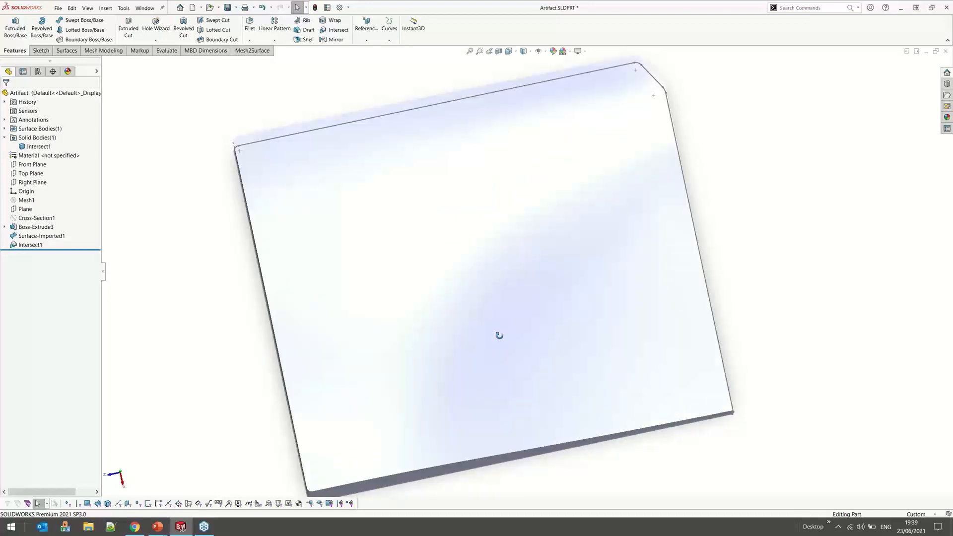
pyautogui.moveTo(499, 335); pyautogui.dragTo(600, 277, button='middle')
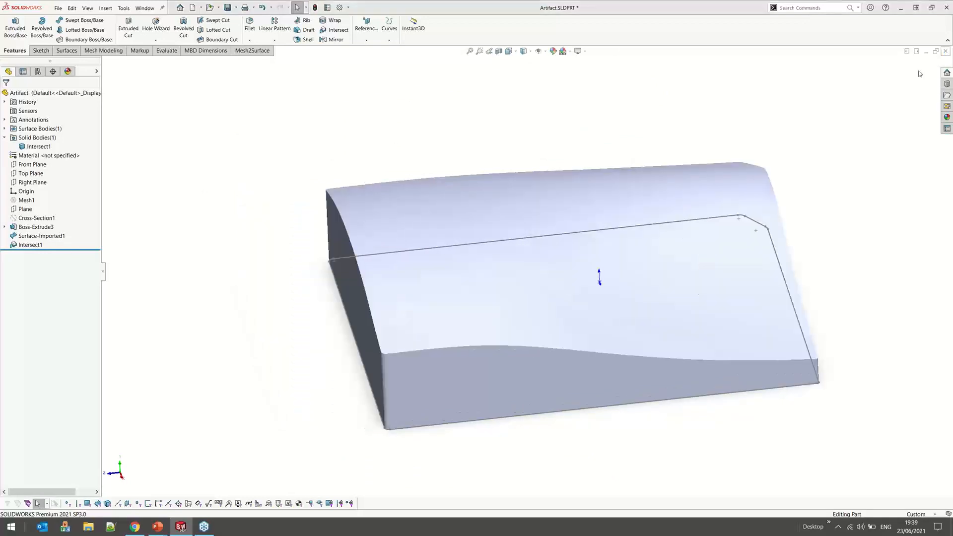
# Close the Artifact part without saving and open Onstekingsdeksel.SLDPRT from the 003 - deWit folder
pyautogui.click(945, 51)
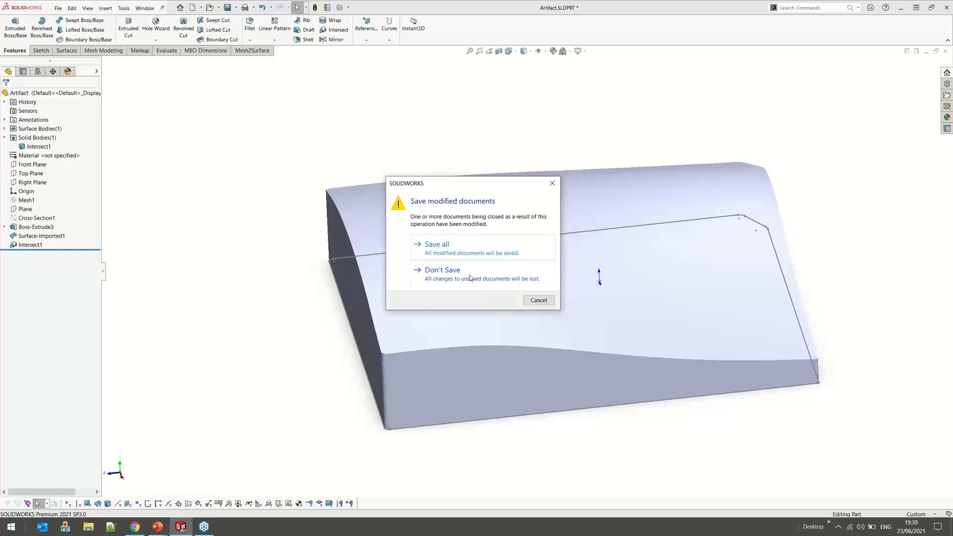
pyautogui.click(470, 275)
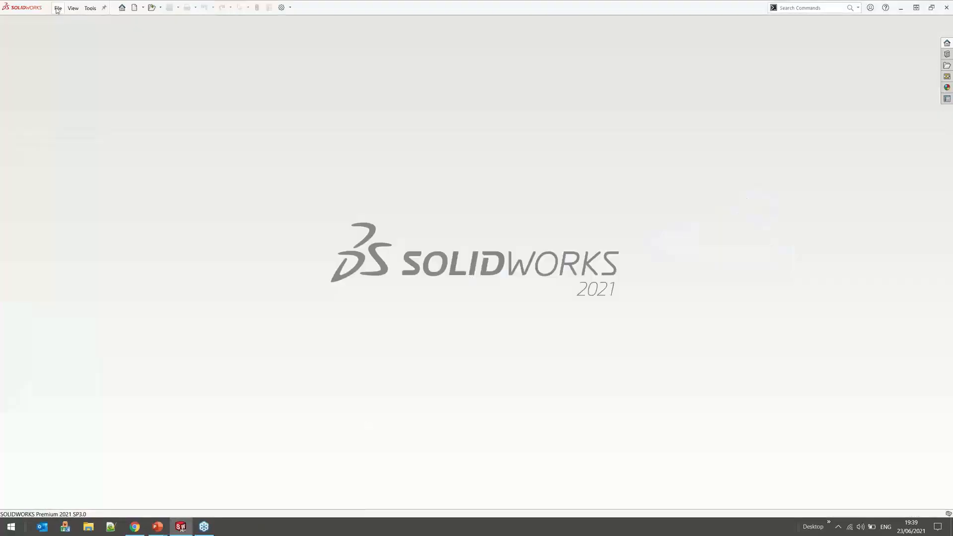
pyautogui.click(57, 10)
pyautogui.click(141, 43)
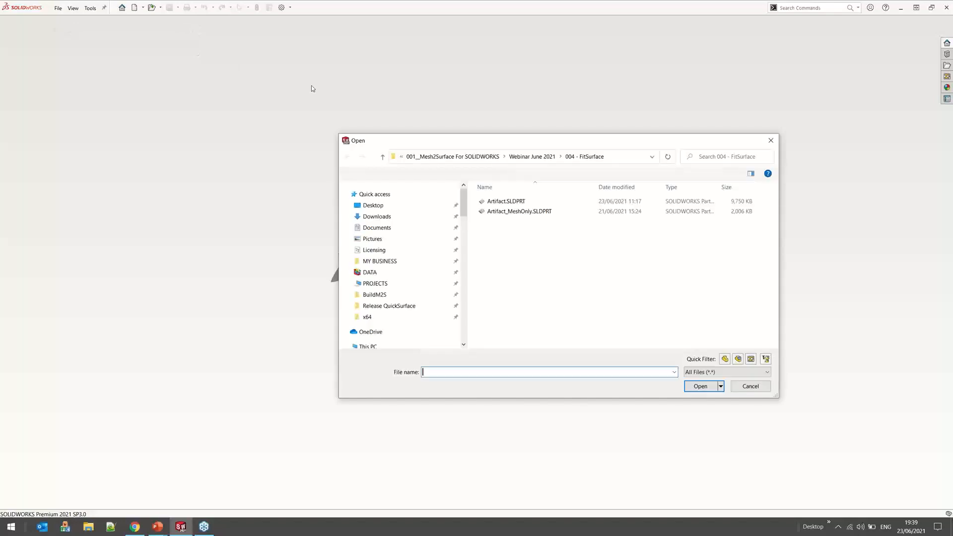
pyautogui.click(532, 156)
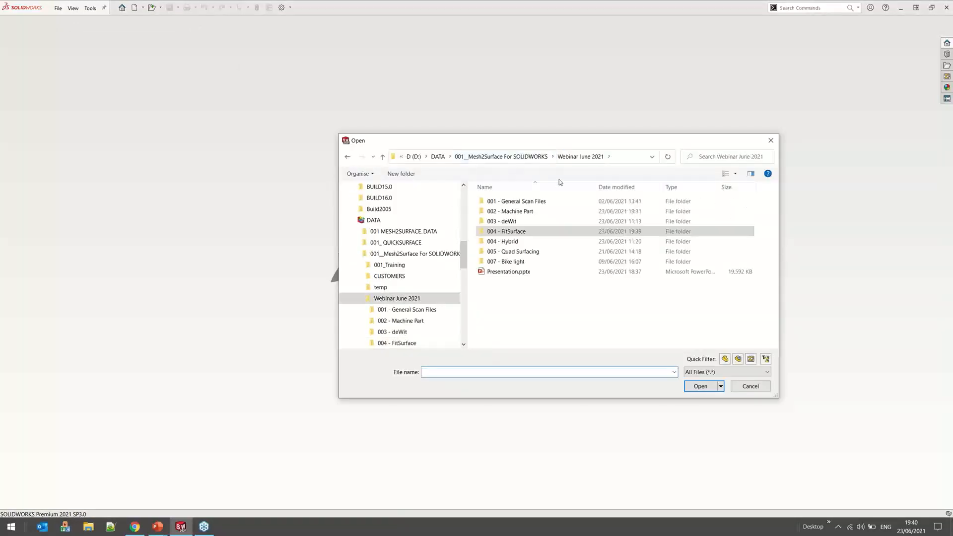
pyautogui.doubleClick(535, 222)
pyautogui.click(541, 214)
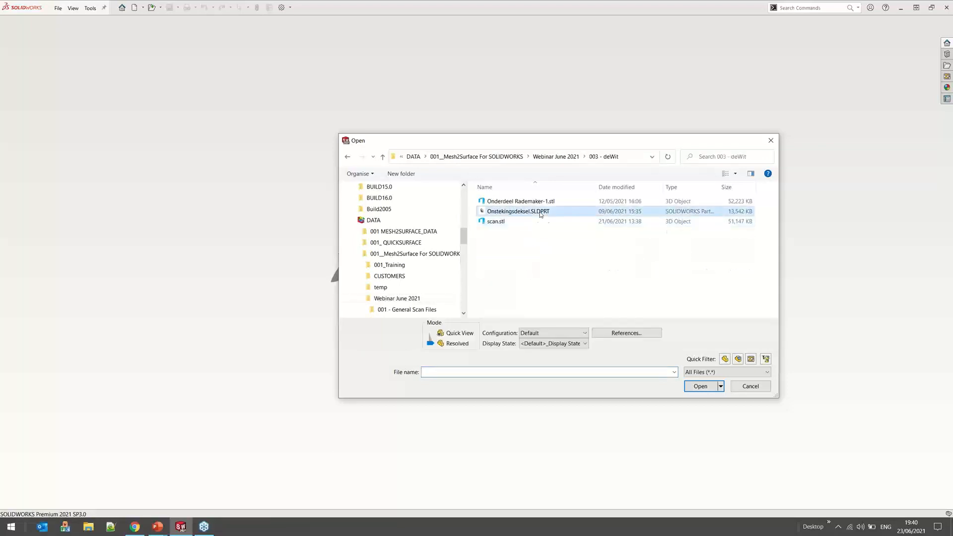
pyautogui.click(701, 387)
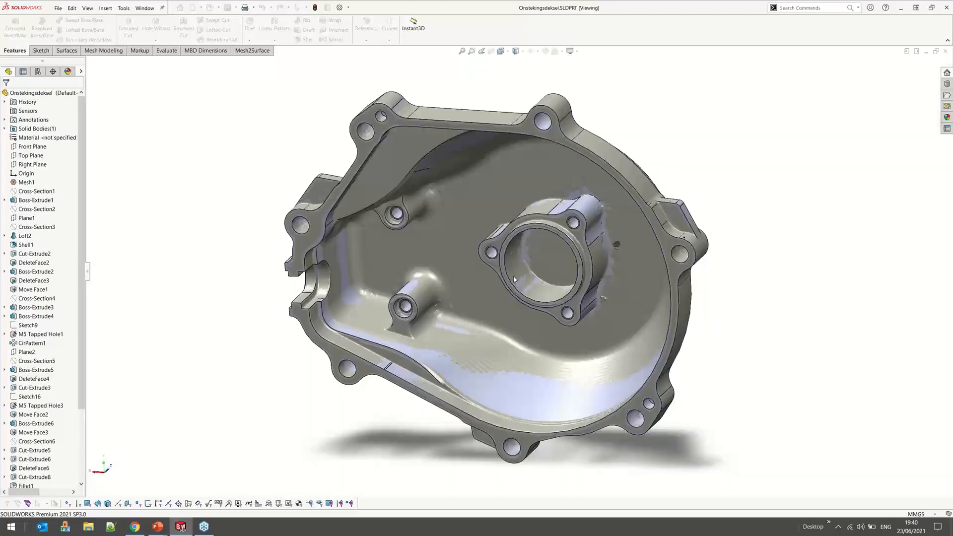
# Hide the solid body Cut-Extrude10 of the Onstekingsdeksel cover
pyautogui.rightClick(45, 138)
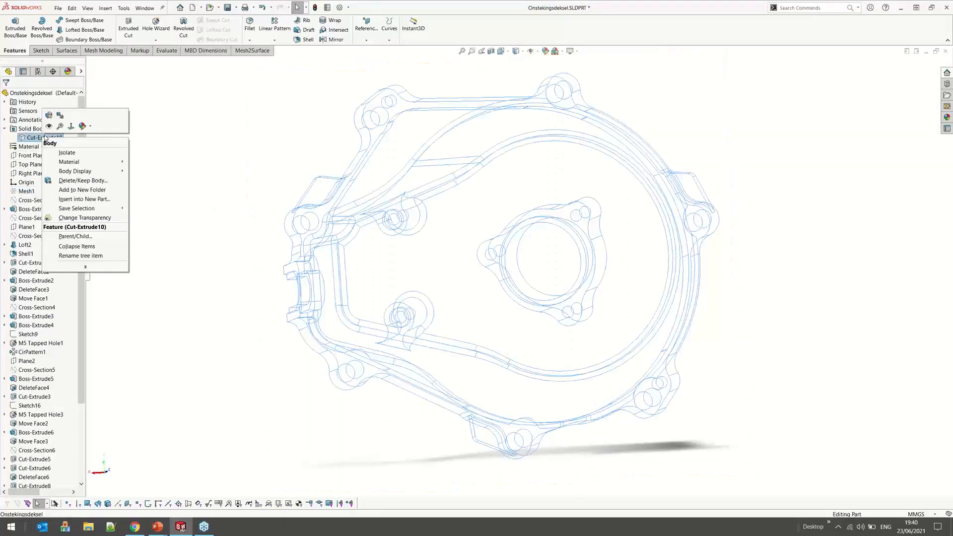
pyautogui.press('Escape')
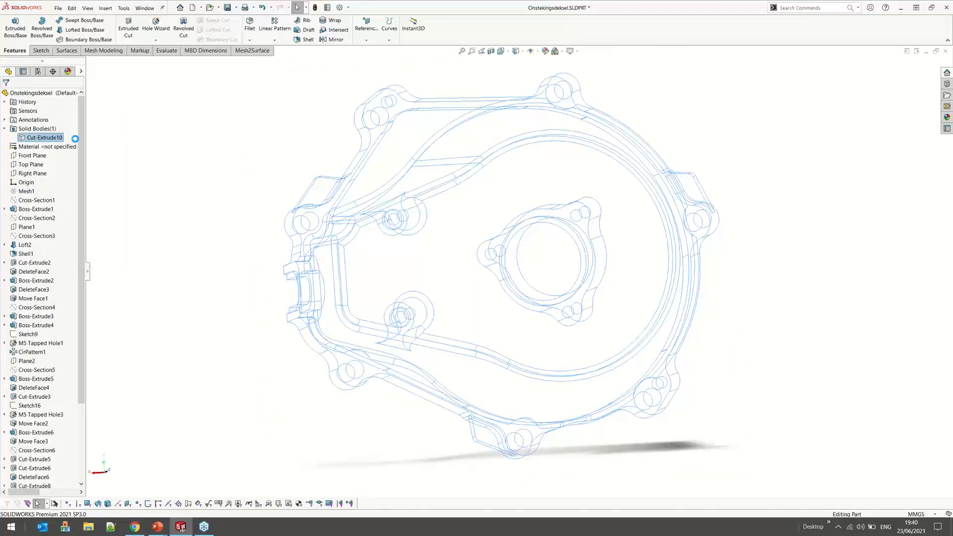
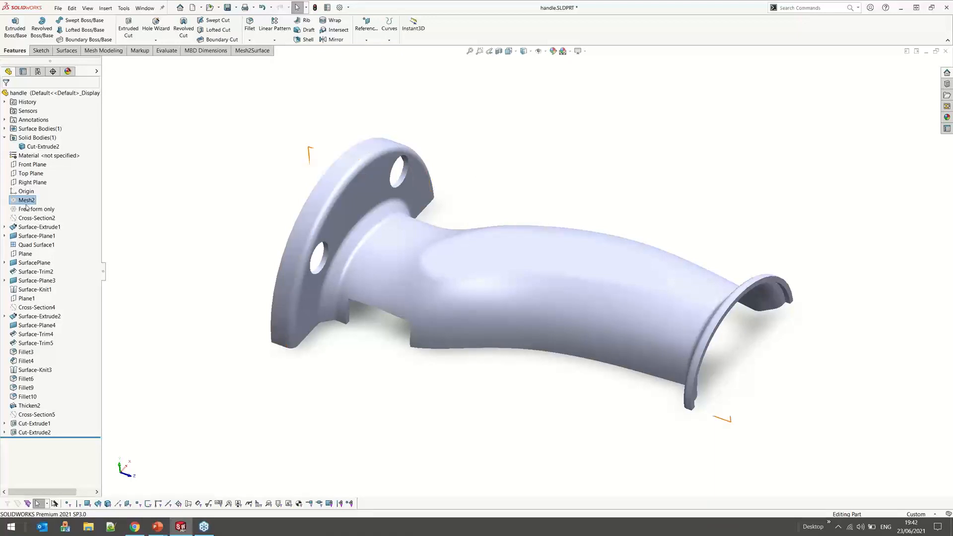
# Hide the handle's solid body Cut-Extrude2 and show the scan Mesh2
pyautogui.rightClick(40, 147)
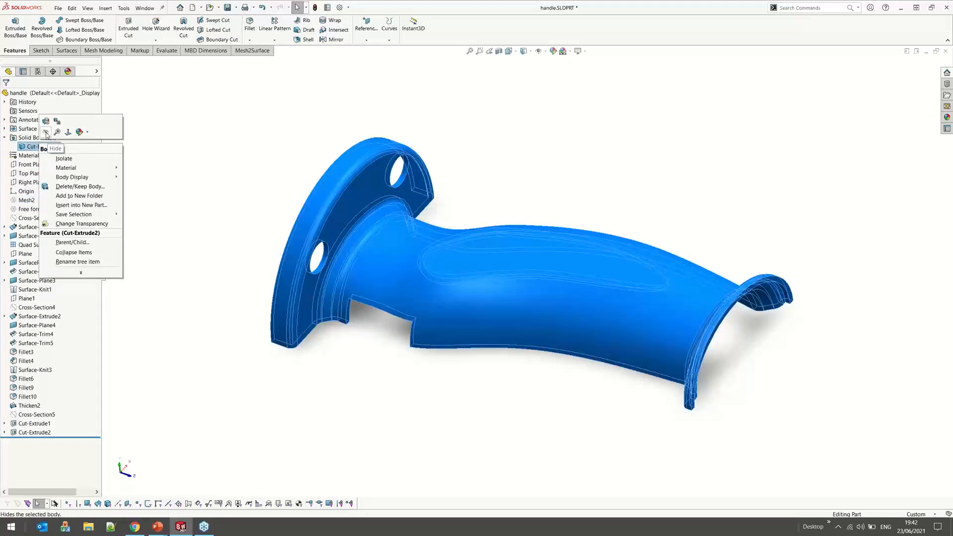
pyautogui.click(46, 133)
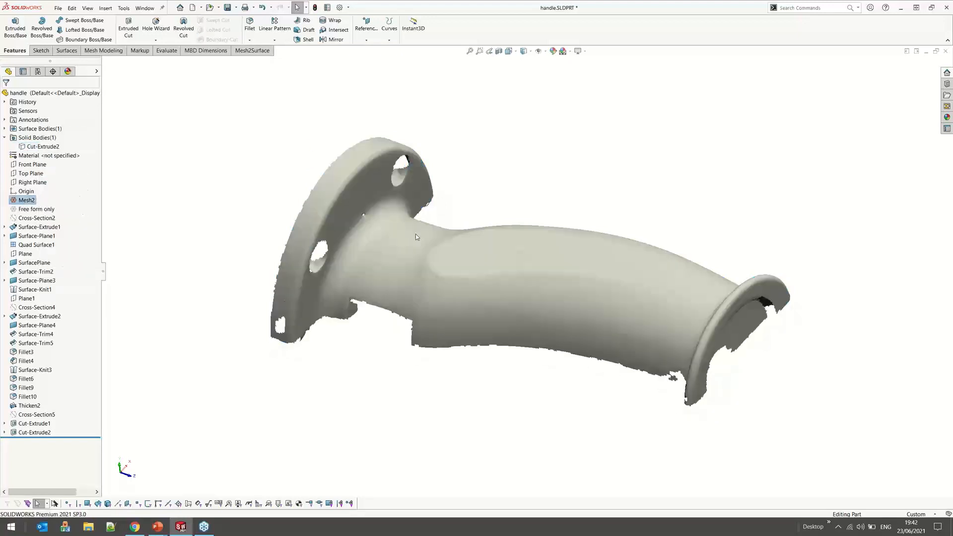
pyautogui.click(416, 234)
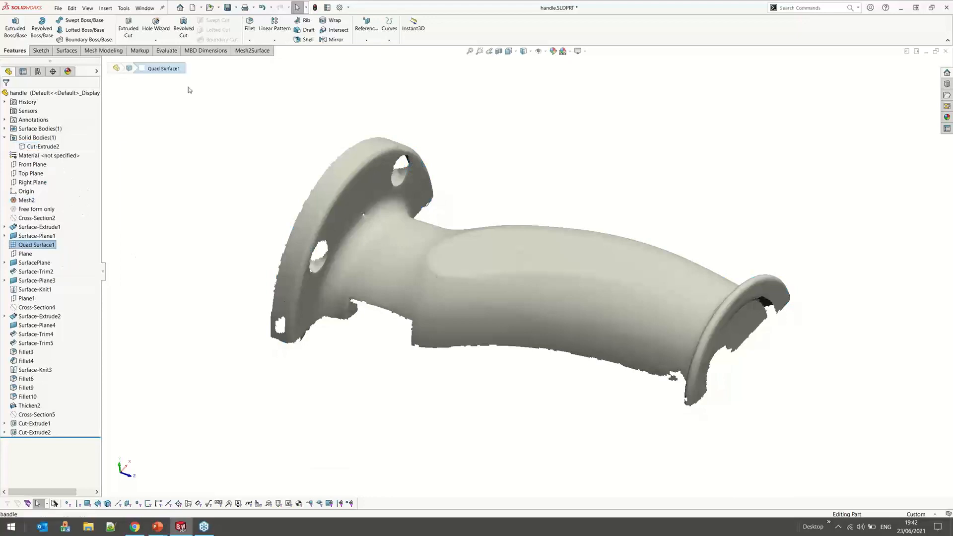
# Open Quad Surface1 for editing, examine its patch grid and control points against the handle scan, close the edit and inspect the finished solid
pyautogui.click(252, 50)
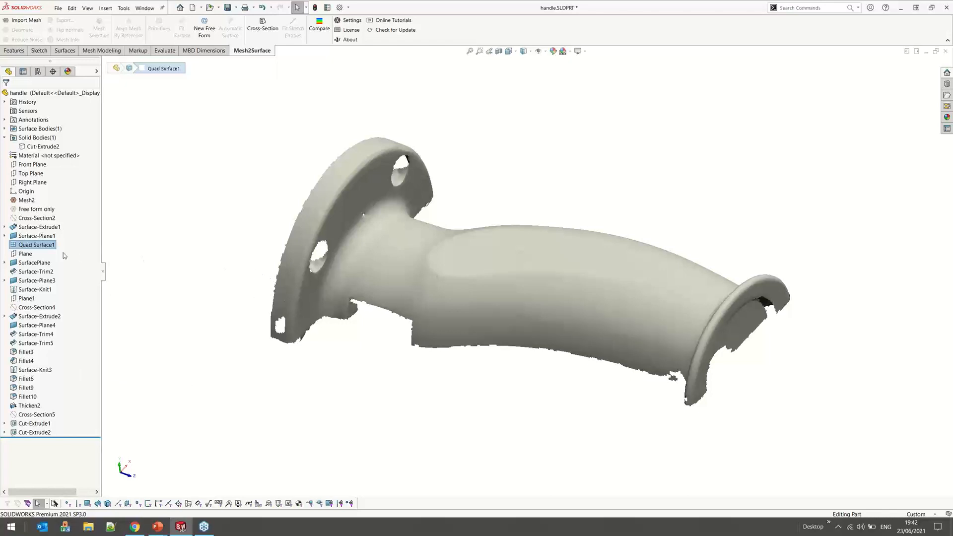
pyautogui.rightClick(36, 247)
pyautogui.click(159, 225)
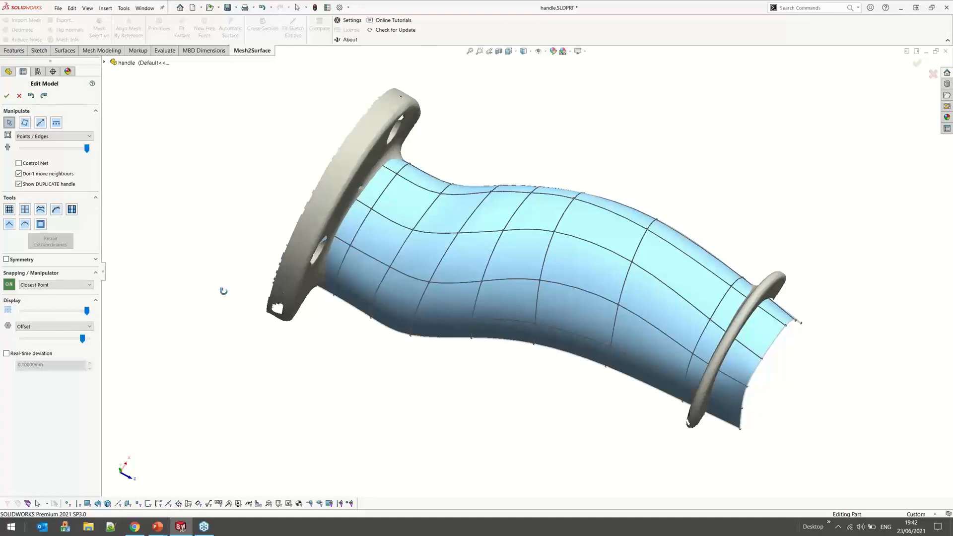
pyautogui.moveTo(223, 291); pyautogui.dragTo(238, 264, button='middle')
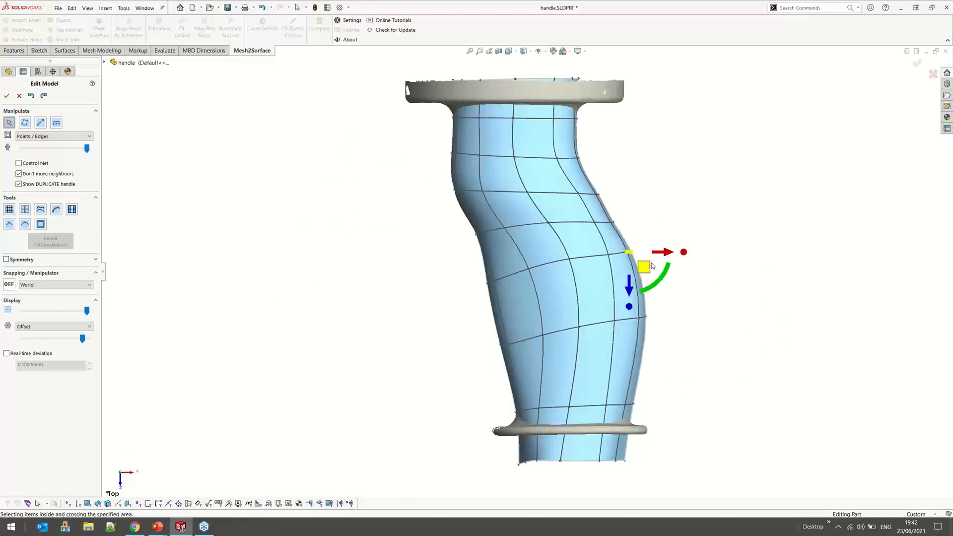
pyautogui.scroll(-3, 652, 266)
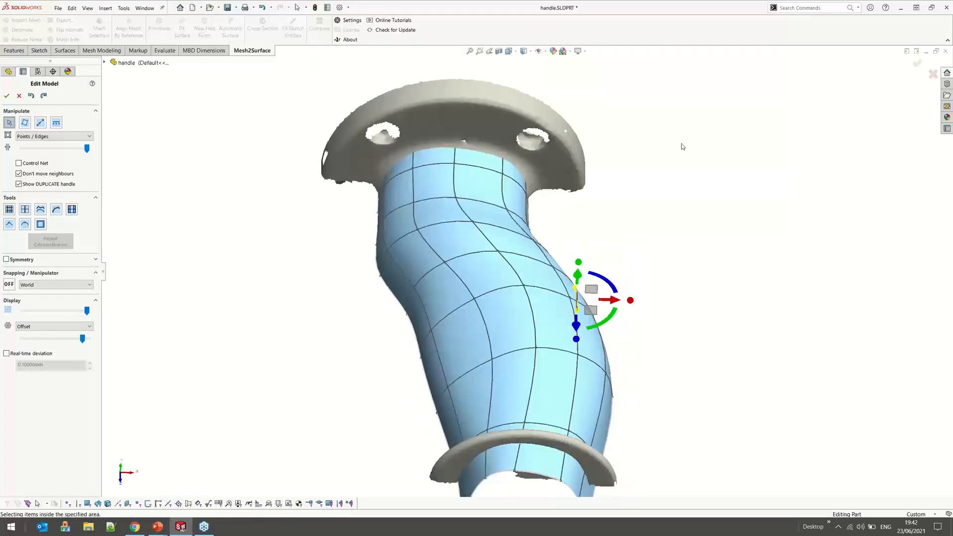
pyautogui.scroll(1, 683, 146)
pyautogui.click(7, 96)
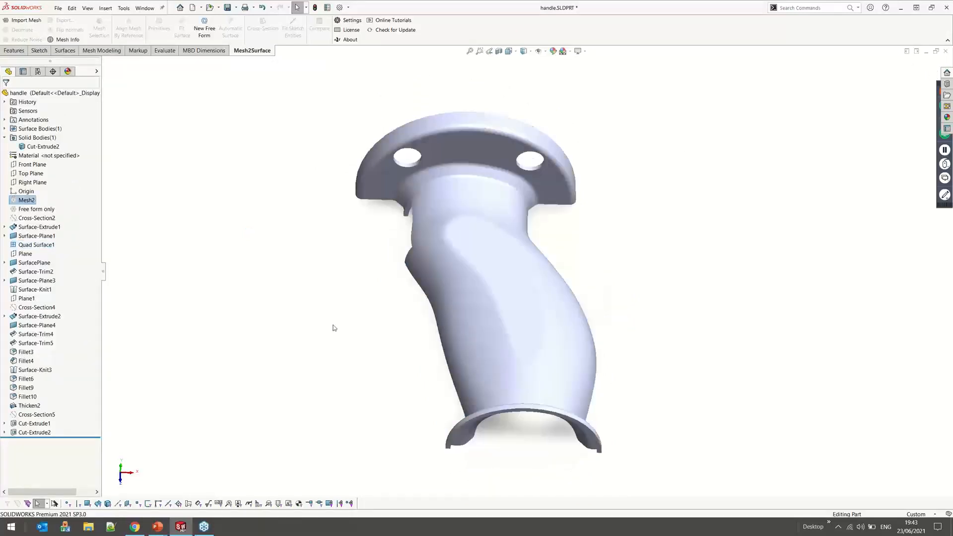
pyautogui.moveTo(334, 328); pyautogui.dragTo(332, 373, button='middle')
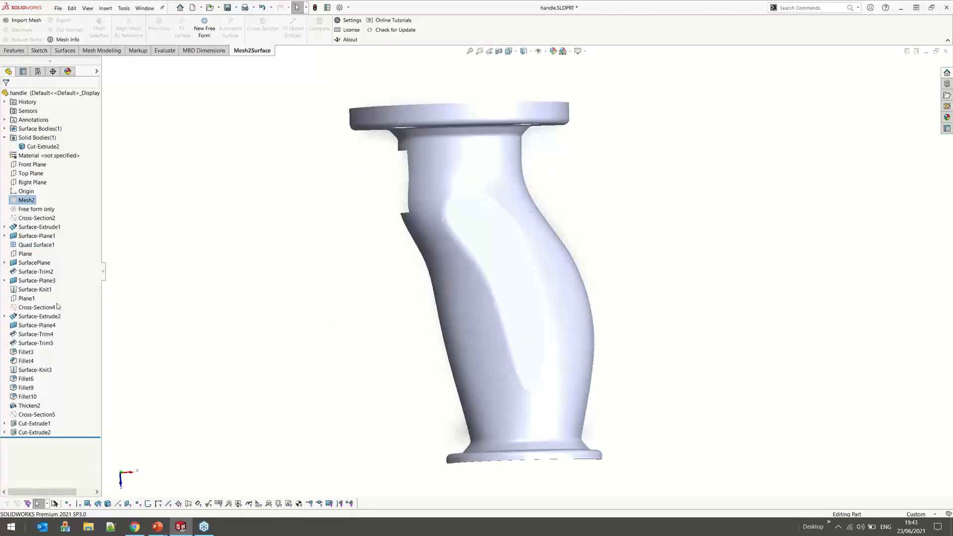
pyautogui.click(29, 246)
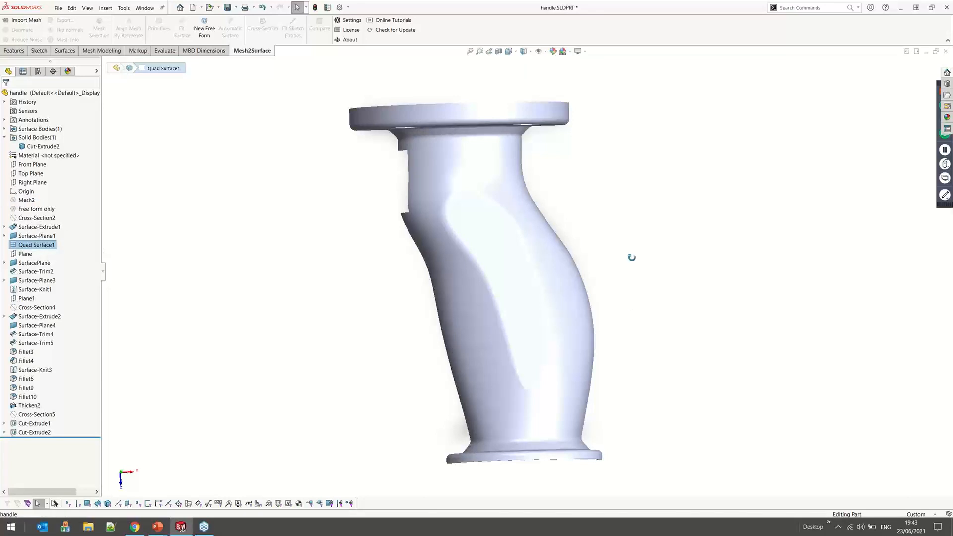
pyautogui.moveTo(632, 257); pyautogui.dragTo(334, 268, button='middle')
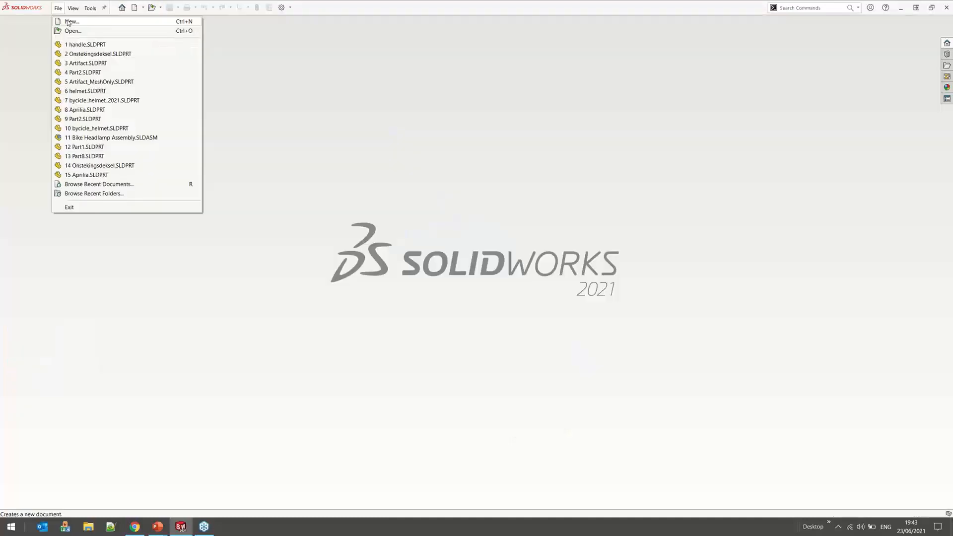
# Create a new part document
pyautogui.click(68, 22)
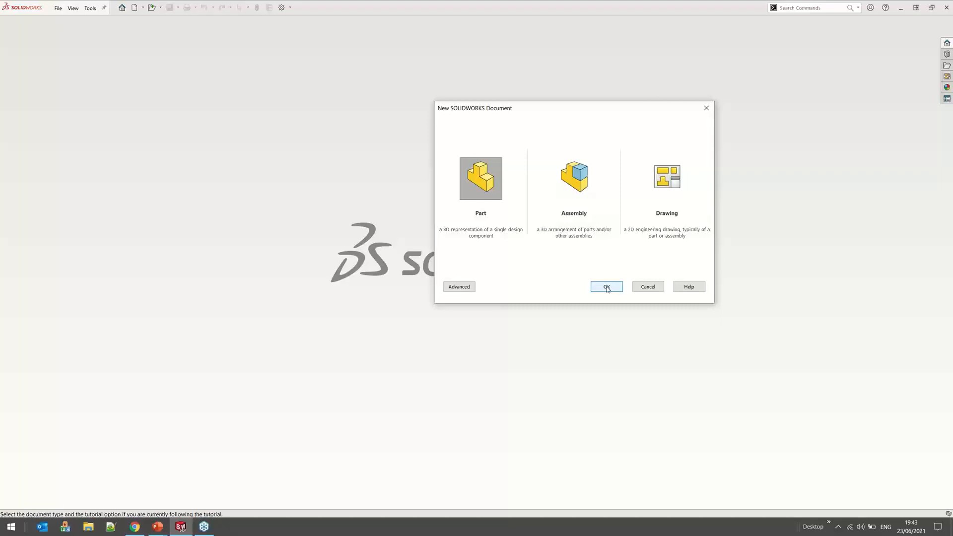
pyautogui.click(607, 287)
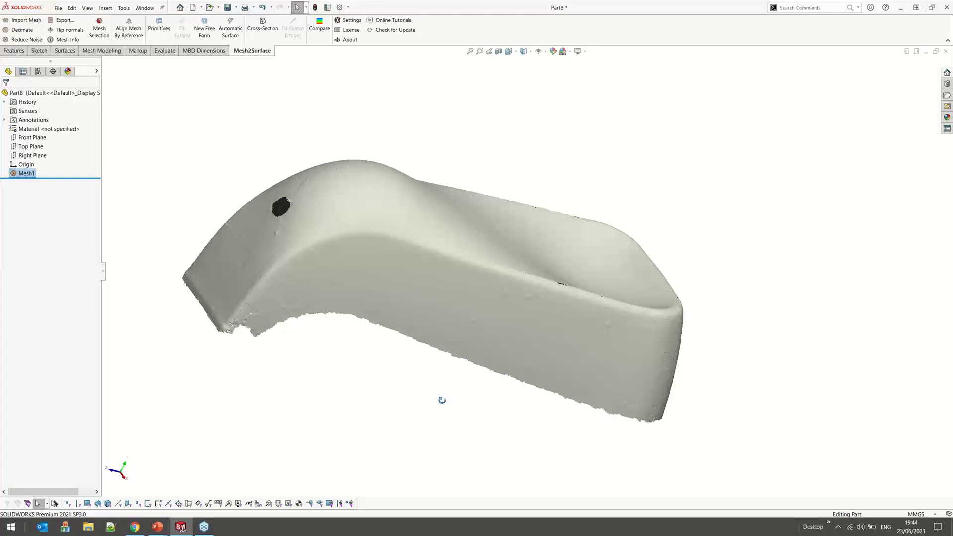
# Add a rectangular face in the free-form editor over the scan's side, drawn in the Right view
pyautogui.moveTo(442, 400); pyautogui.dragTo(391, 176, button='middle')
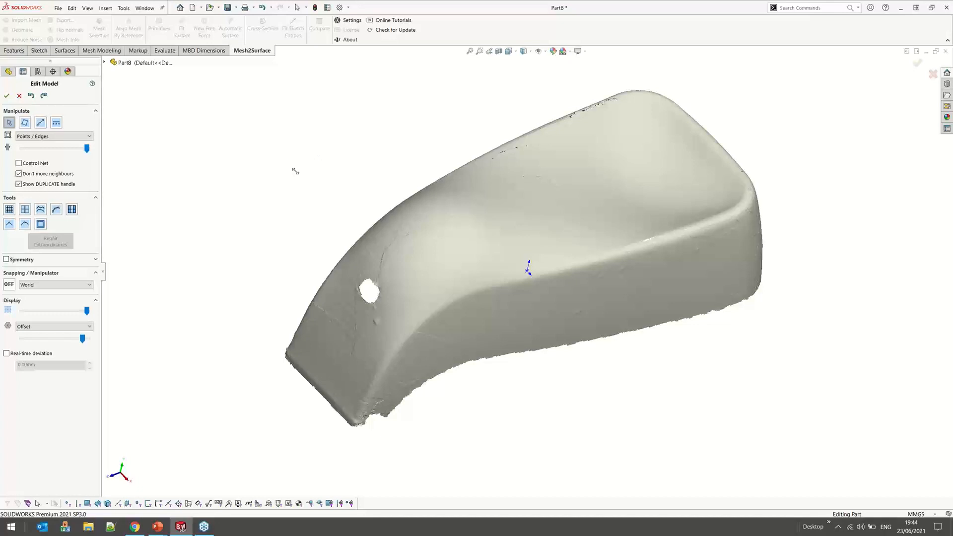
pyautogui.press('space')
pyautogui.click(314, 215)
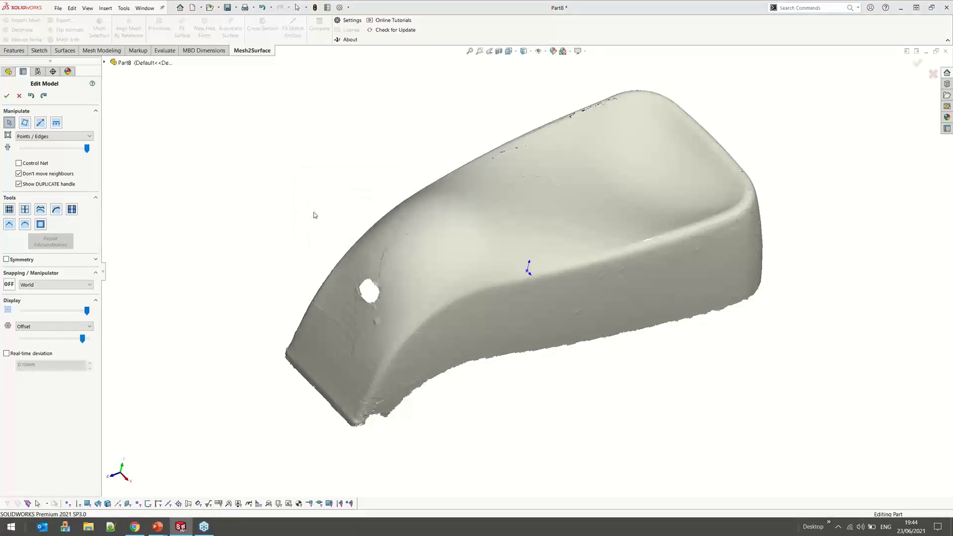
pyautogui.moveTo(320, 210); pyautogui.dragTo(346, 214, button='right')
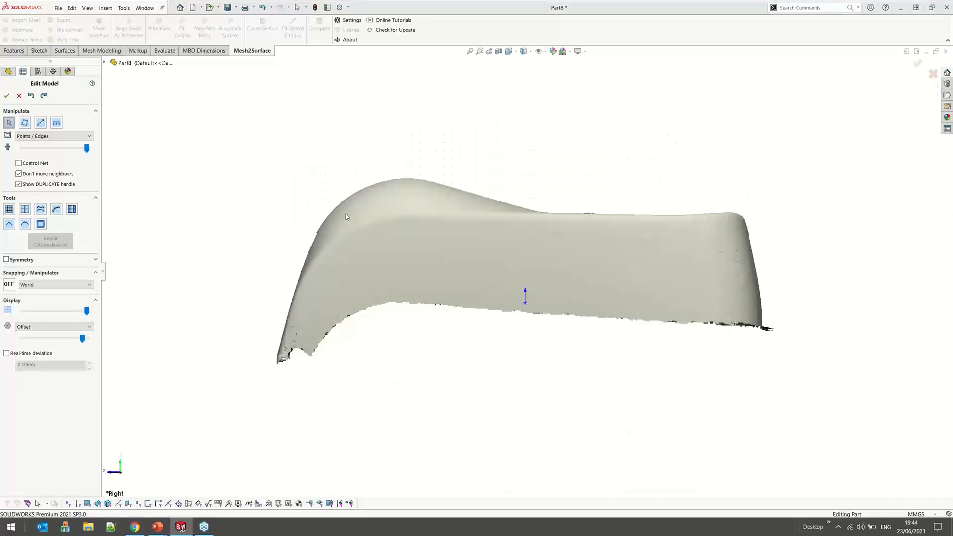
pyautogui.scroll(1, 347, 214)
pyautogui.click(25, 122)
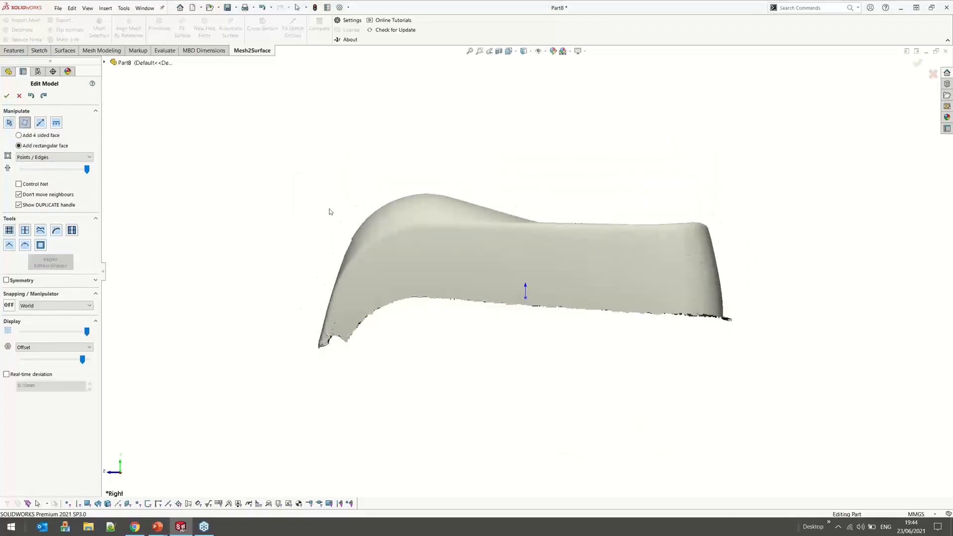
pyautogui.moveTo(314, 184); pyautogui.dragTo(721, 337)
# Pull the face's rear edge forward to the middle of the scan and place its two upper corners on the scan's upper outline
pyautogui.moveTo(800, 139); pyautogui.dragTo(702, 360)
pyautogui.moveTo(705, 247); pyautogui.dragTo(525, 247)
pyautogui.moveTo(550, 158); pyautogui.dragTo(522, 211)
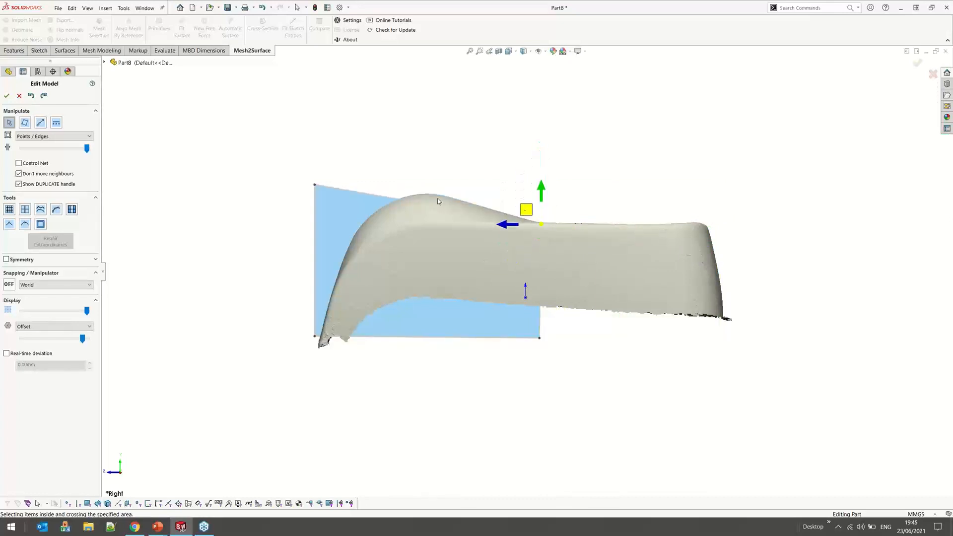
pyautogui.moveTo(296, 169); pyautogui.dragTo(347, 232)
# Move the face outward in the Front view until it stands over the side of the scan, and deselect it
pyautogui.press('space')
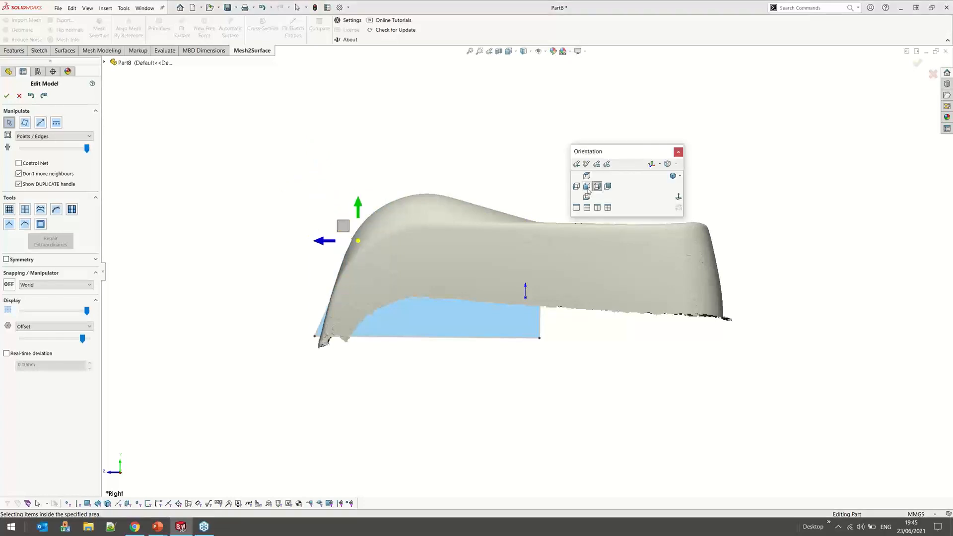
pyautogui.click(586, 186)
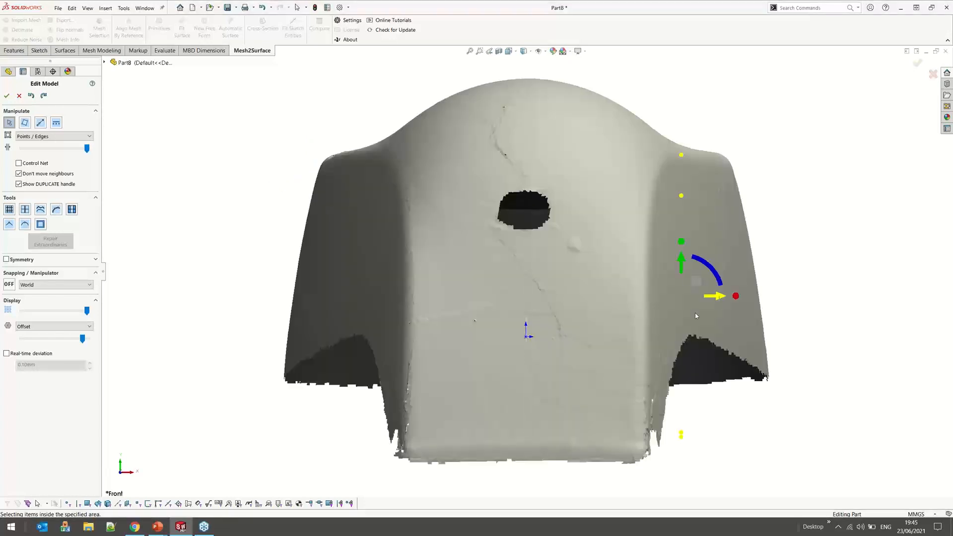
pyautogui.moveTo(530, 298); pyautogui.dragTo(506, 200, button='middle')
pyautogui.scroll(5, 506, 199)
pyautogui.click(693, 350)
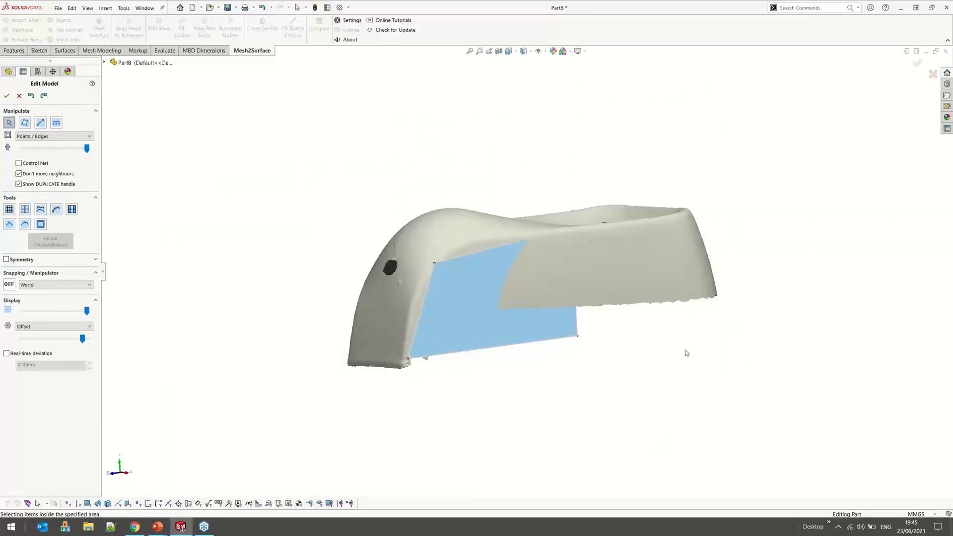
pyautogui.scroll(1, 687, 353)
pyautogui.moveTo(666, 389); pyautogui.dragTo(671, 368, button='middle')
# Select the front part of the face with a box and turn snapping on with the Closest Point option
pyautogui.moveTo(514, 347); pyautogui.dragTo(304, 153)
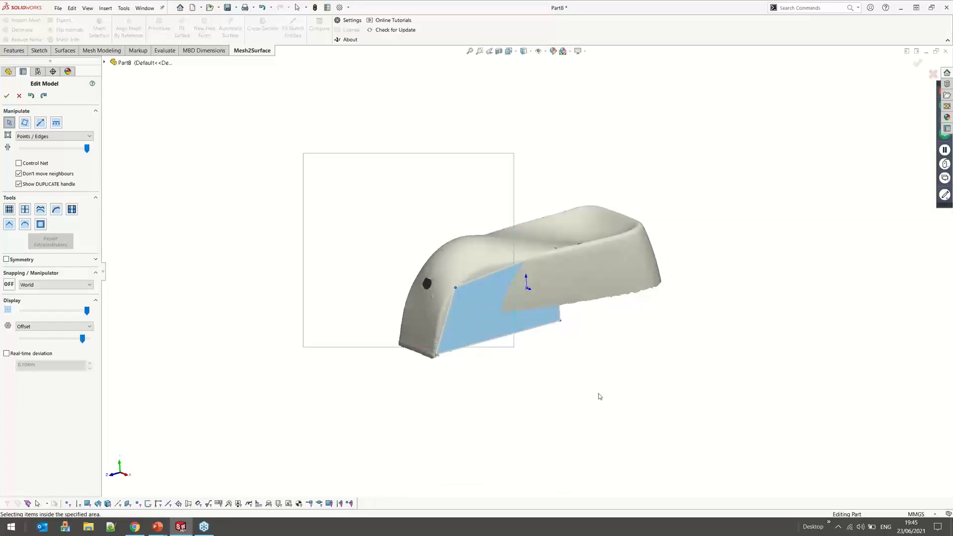
pyautogui.scroll(-3, 475, 271)
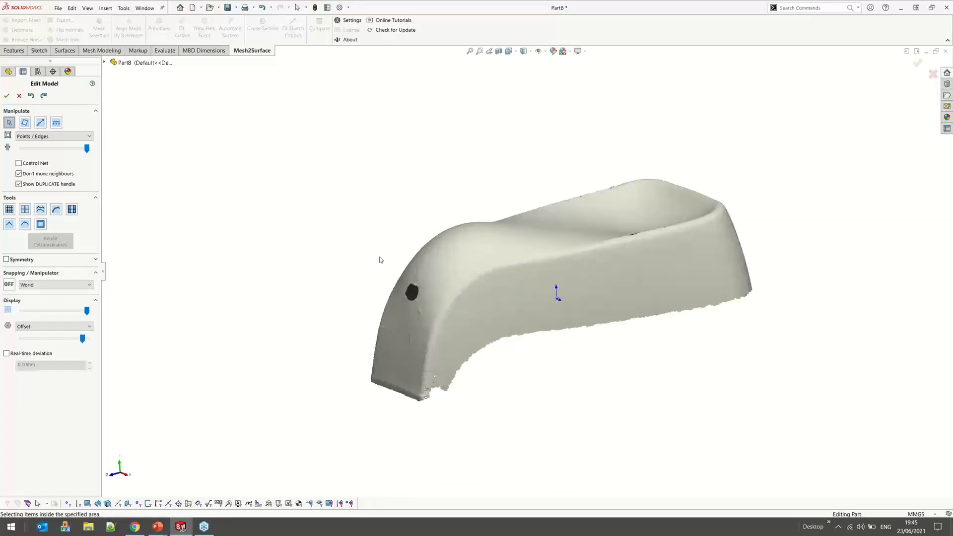
pyautogui.click(9, 285)
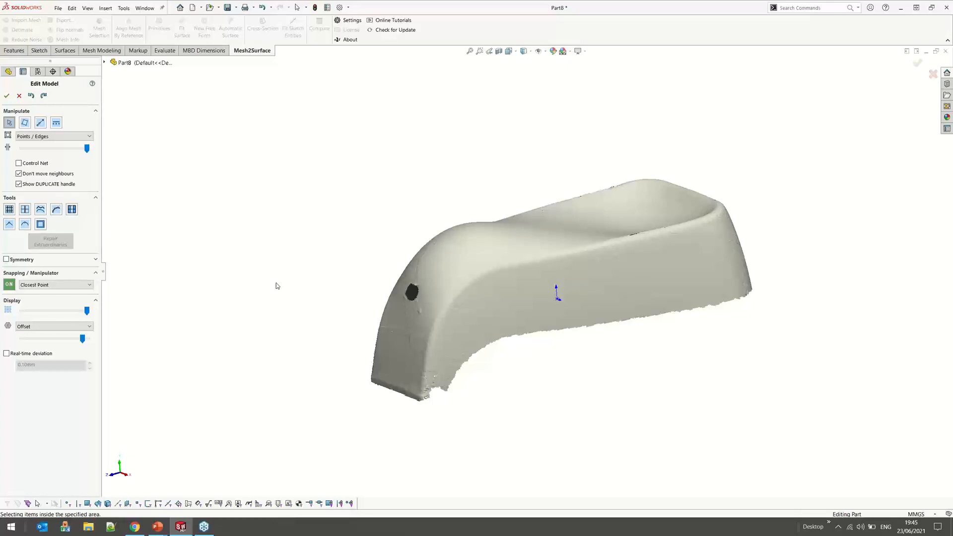
pyautogui.scroll(-2, 469, 423)
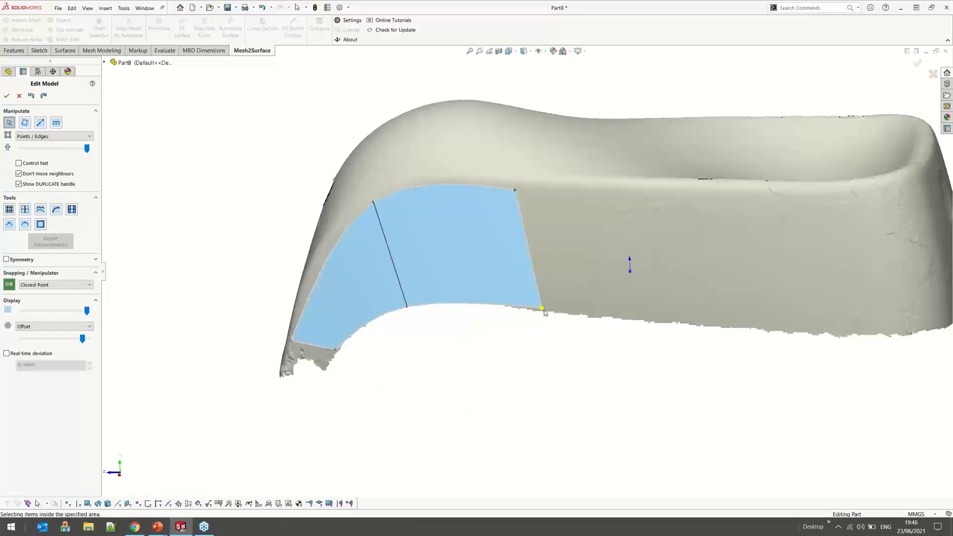
# Set the scan display to Transparent and shift the surface's upper rear corner backward until the rear edge is upright
pyautogui.click(55, 326)
pyautogui.click(29, 336)
pyautogui.click(525, 207)
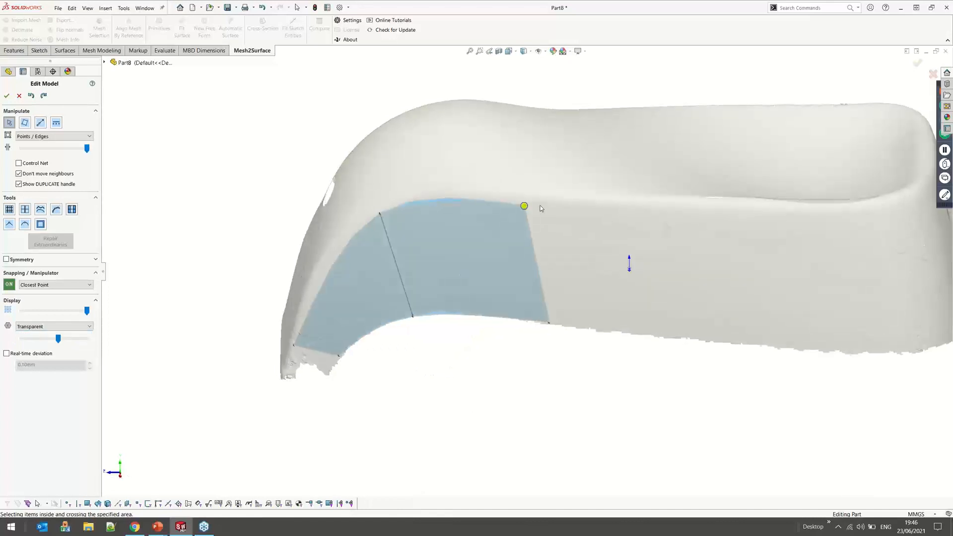
pyautogui.moveTo(525, 205); pyautogui.dragTo(547, 204)
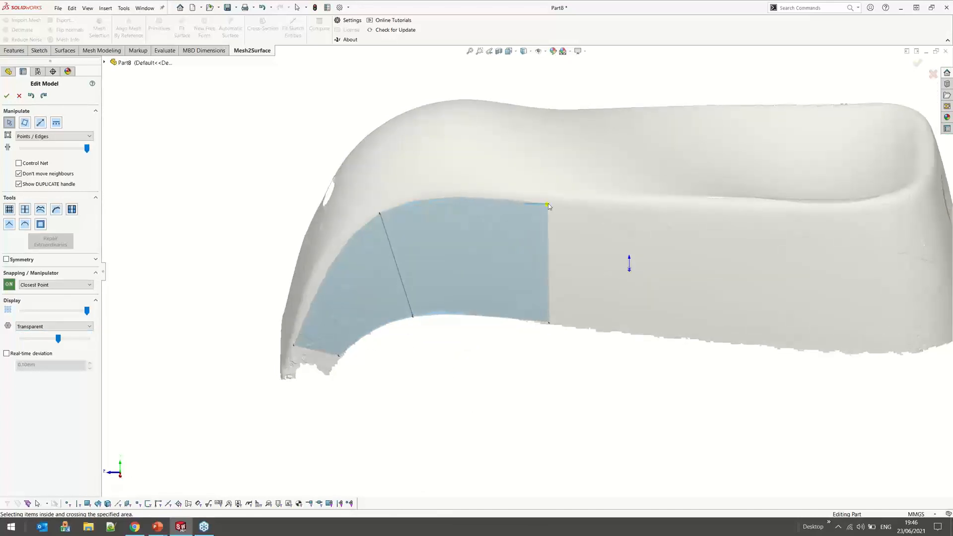
# Set the scan display back to Offset and increase the offset amount
pyautogui.click(52, 326)
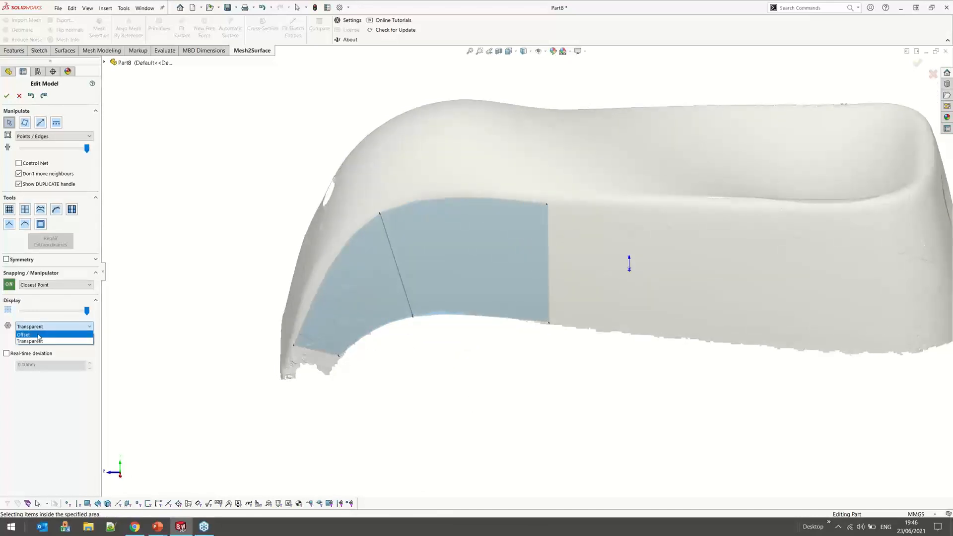
pyautogui.click(39, 336)
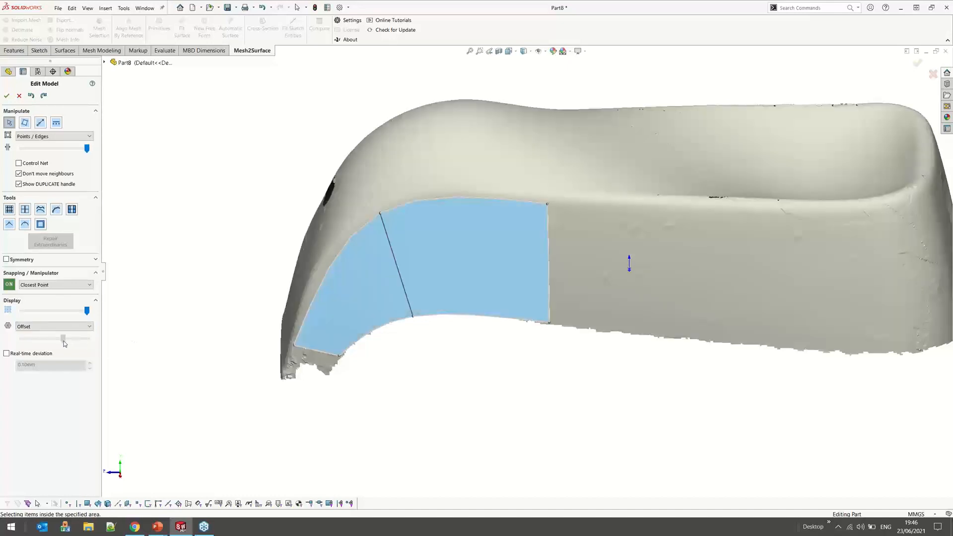
pyautogui.moveTo(63, 339)
pyautogui.mouseDown()
pyautogui.moveTo(86, 339)
pyautogui.moveTo(78, 340)
pyautogui.mouseUp()
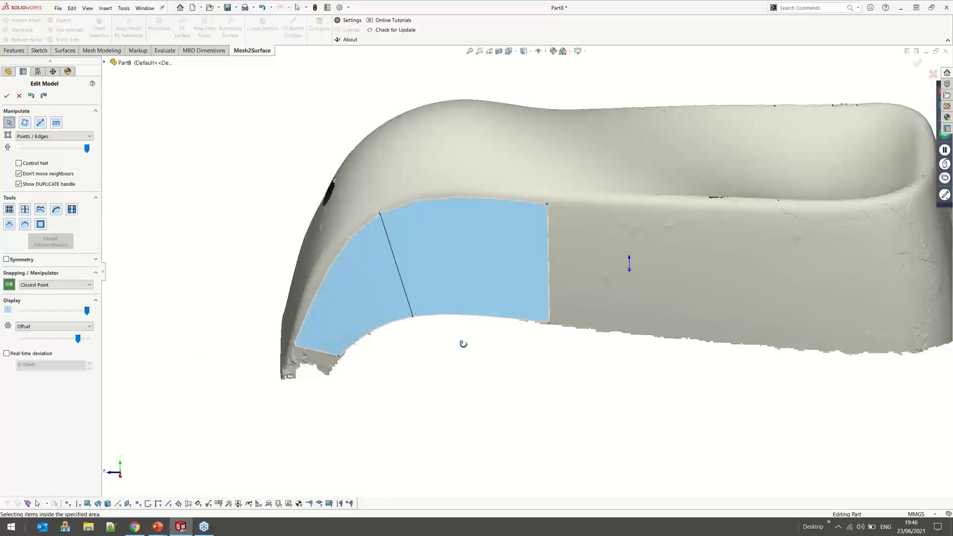
# Extend the surface's rear edge along the scan's side with two further faces and adjust the lower rear corner along the bottom edge
pyautogui.moveTo(463, 344); pyautogui.dragTo(465, 350, button='middle')
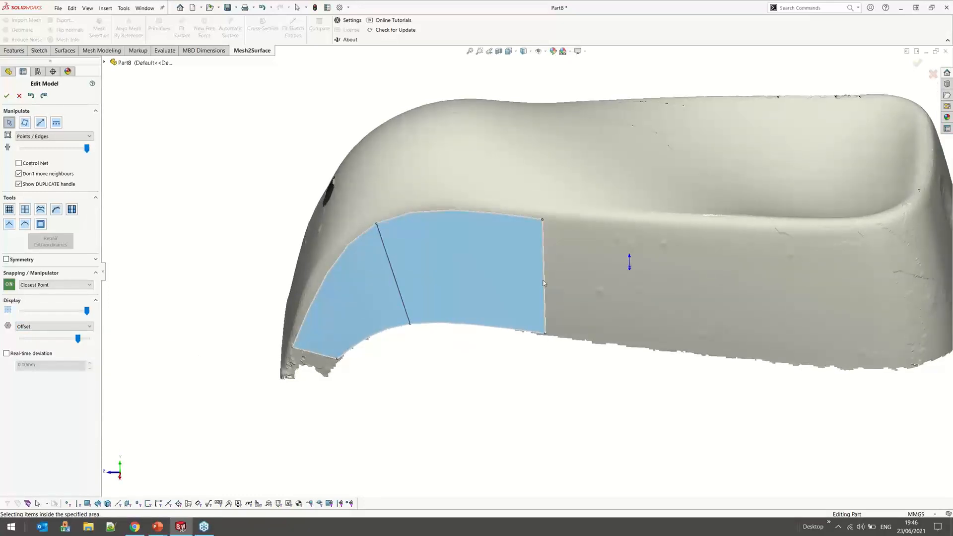
pyautogui.moveTo(544, 283); pyautogui.dragTo(768, 281)
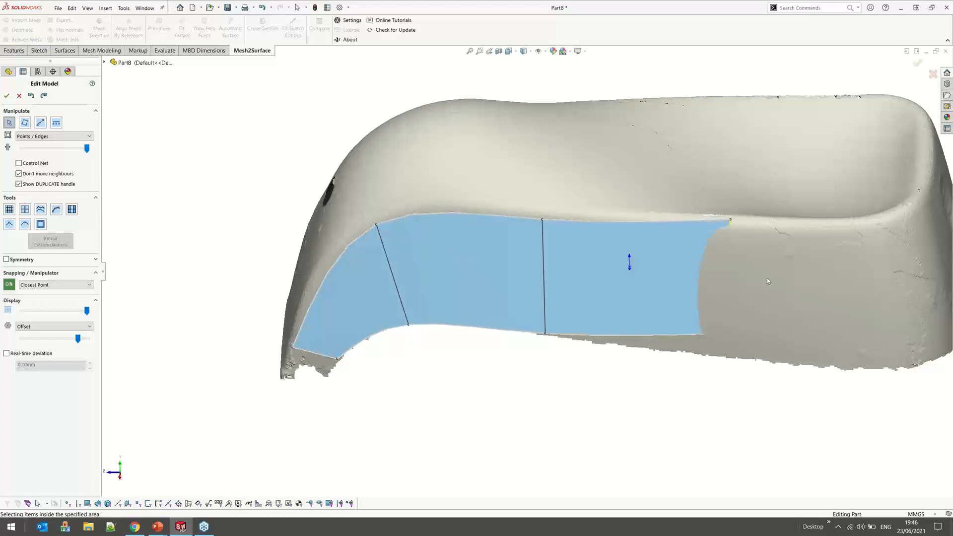
pyautogui.moveTo(767, 279); pyautogui.dragTo(684, 292, button='middle')
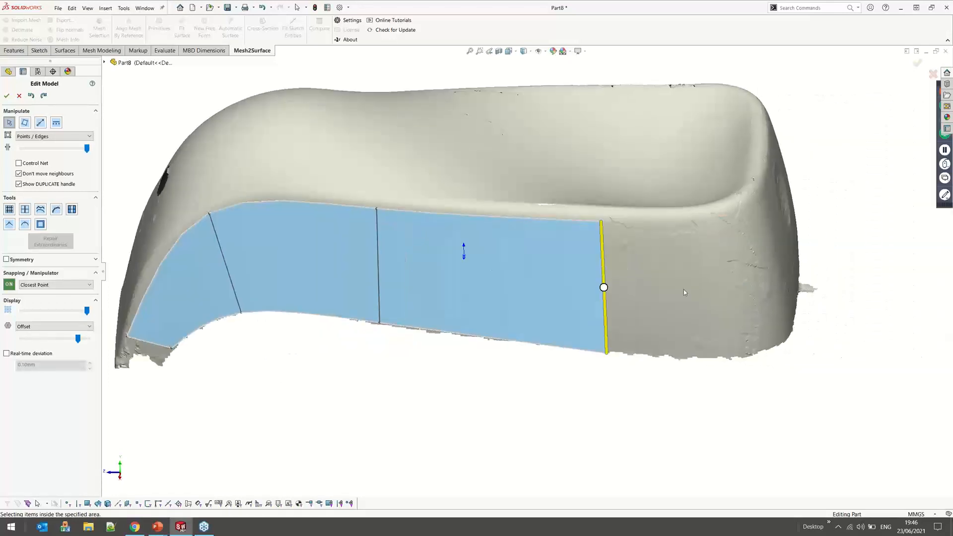
pyautogui.moveTo(684, 290); pyautogui.dragTo(740, 284)
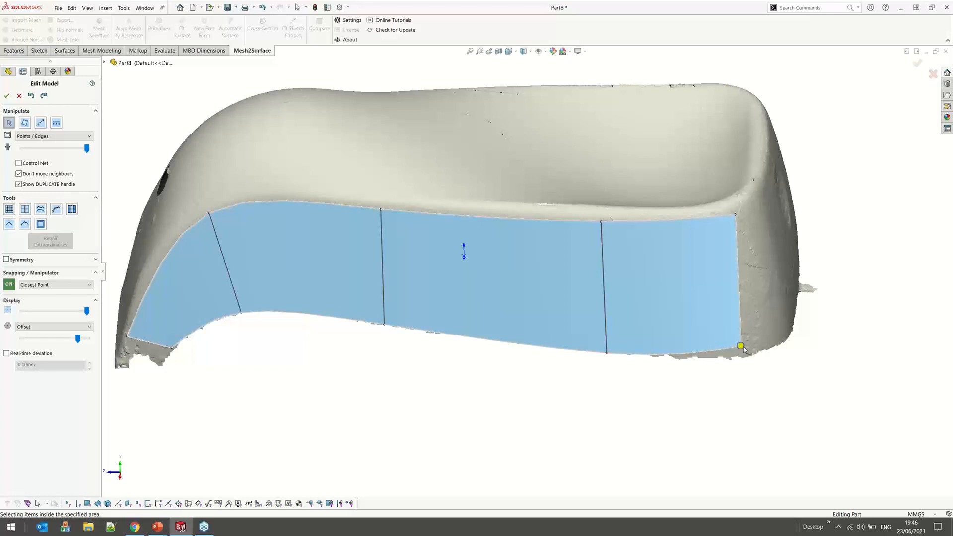
pyautogui.moveTo(744, 349); pyautogui.dragTo(750, 352)
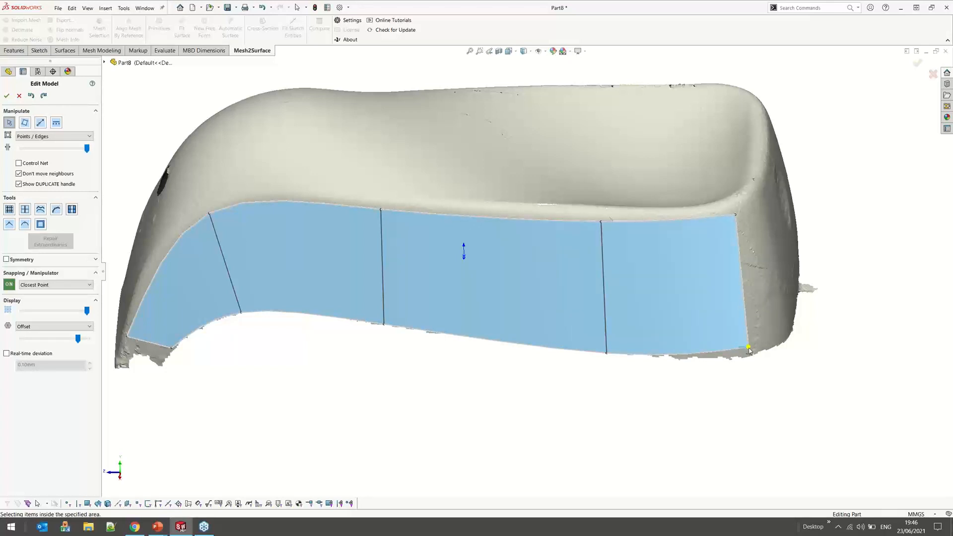
# Continue the surface around the rear and over the top, placing a point on the scan's centreline beside the hole
pyautogui.moveTo(750, 351); pyautogui.dragTo(509, 375, button='middle')
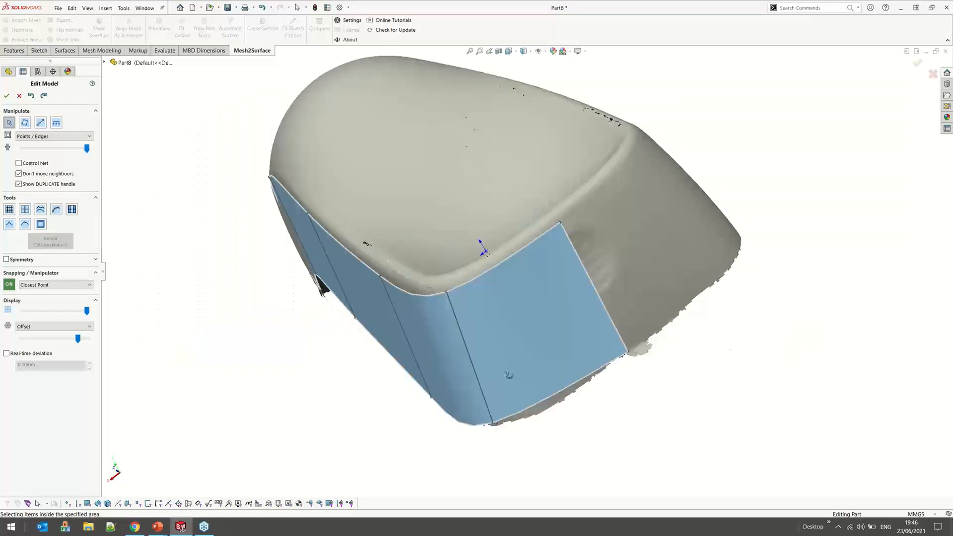
pyautogui.moveTo(509, 374); pyautogui.dragTo(447, 449, button='middle')
pyautogui.moveTo(446, 446); pyautogui.dragTo(443, 376)
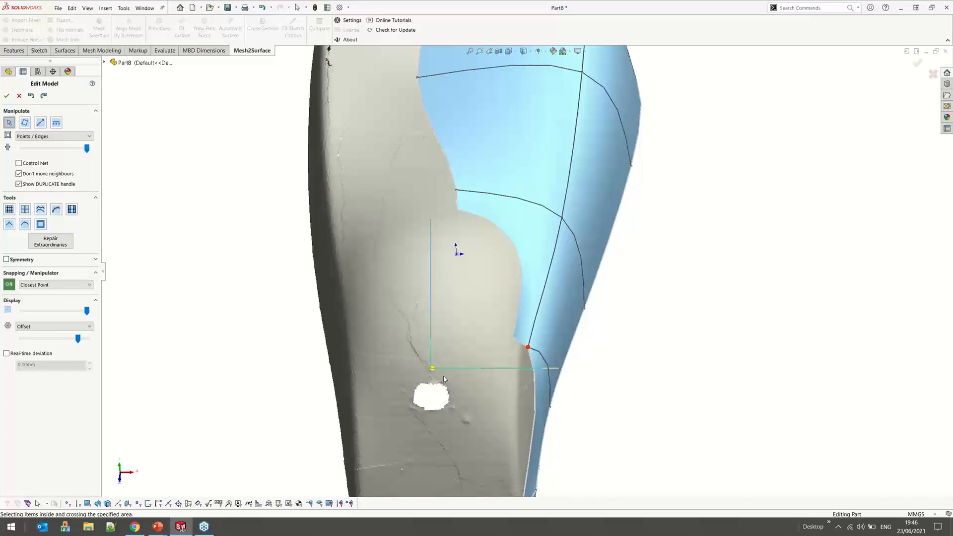
# Turn on real-time deviation and move the surface's control points along the scan's upper side edge and rear corner to improve the fit
pyautogui.scroll(1, 409, 263)
pyautogui.scroll(1, 505, 375)
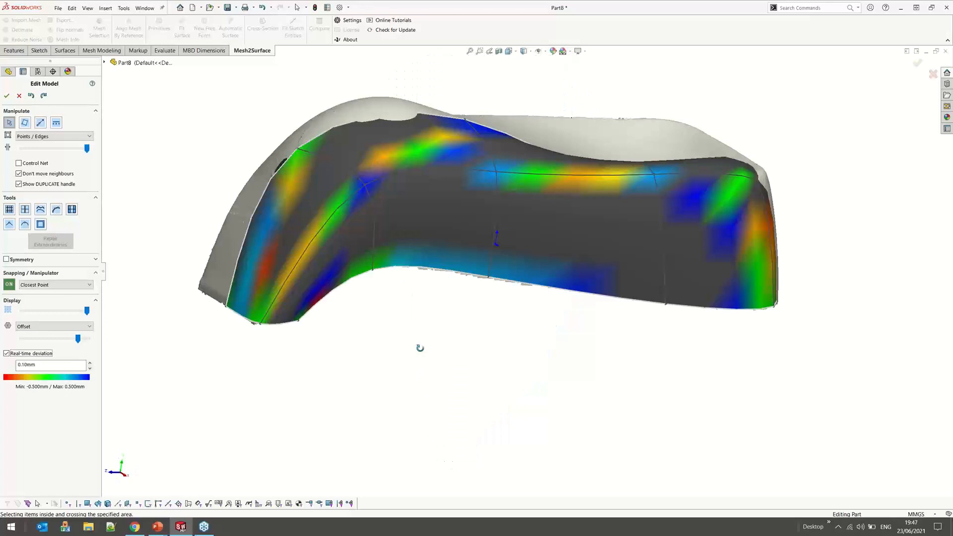
pyautogui.moveTo(420, 348); pyautogui.dragTo(489, 357, button='middle')
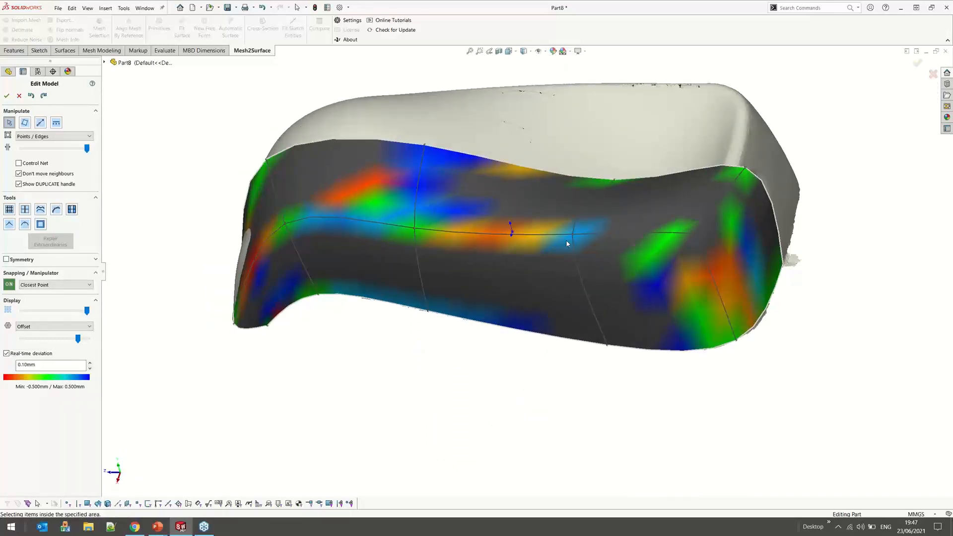
pyautogui.moveTo(573, 234); pyautogui.dragTo(570, 247)
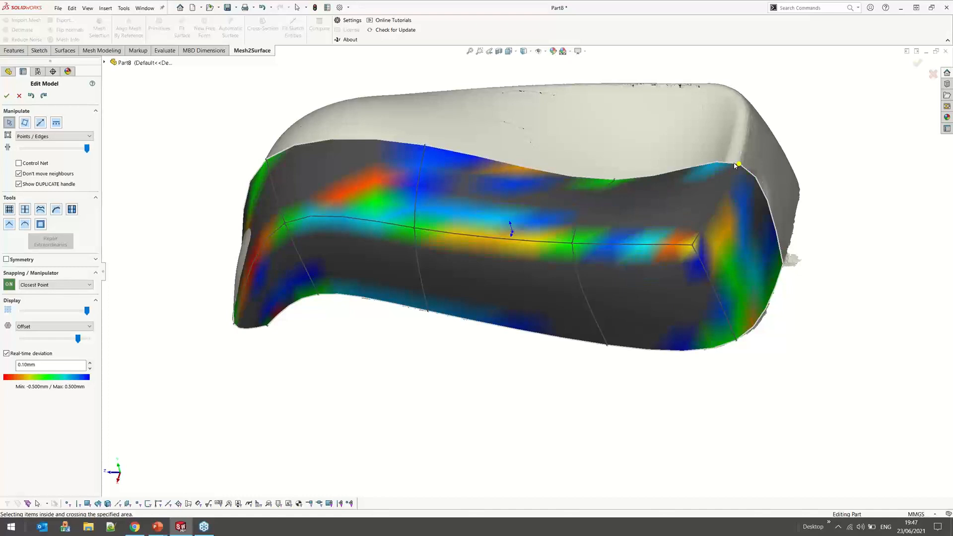
pyautogui.moveTo(736, 165); pyautogui.dragTo(582, 408, button='middle')
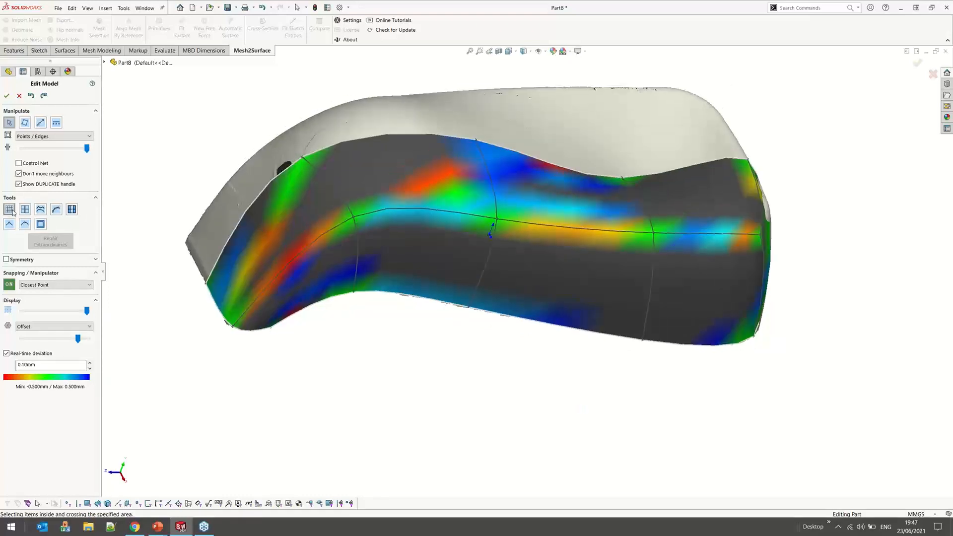
# Subdivide the whole surface into a finer patch grid and inspect its deviation colours along the side
pyautogui.click(11, 211)
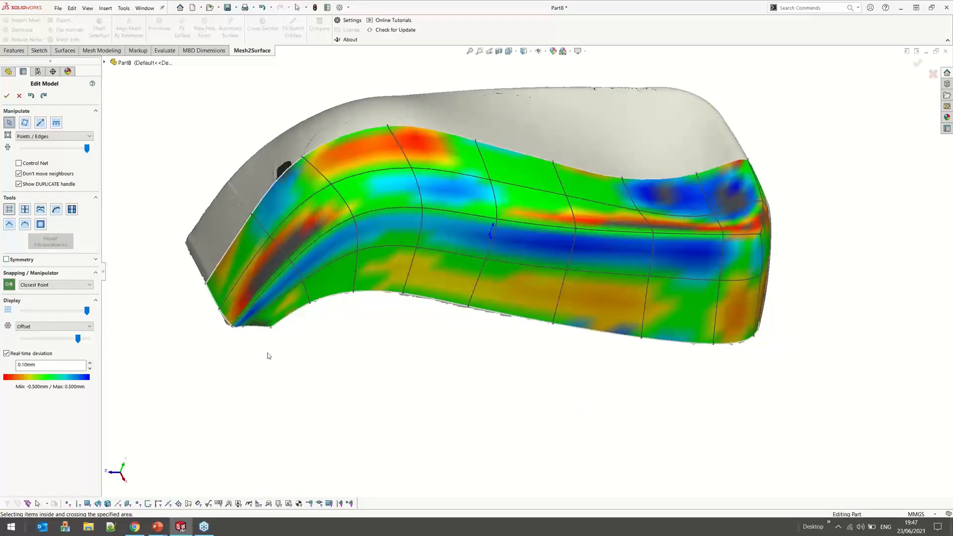
pyautogui.scroll(-2, 268, 356)
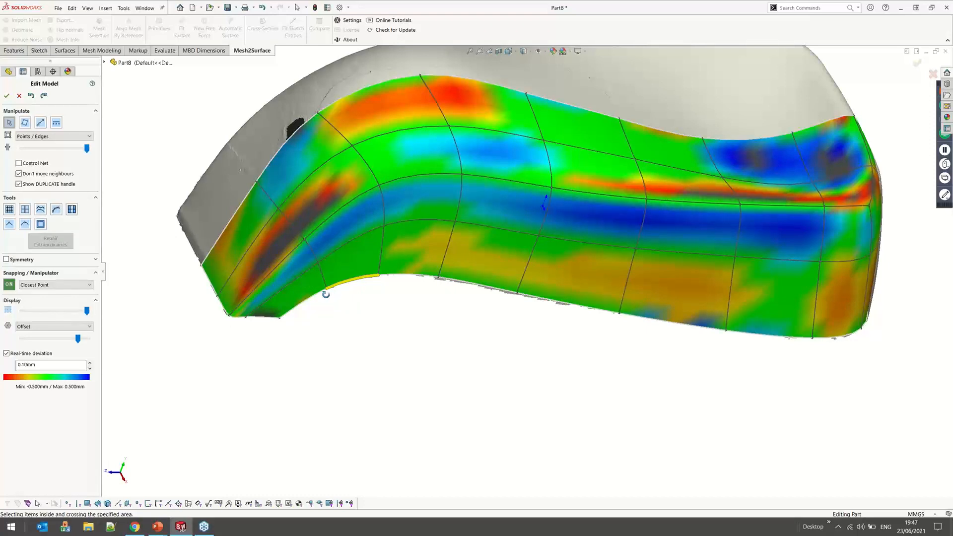
pyautogui.moveTo(326, 295); pyautogui.dragTo(304, 307, button='middle')
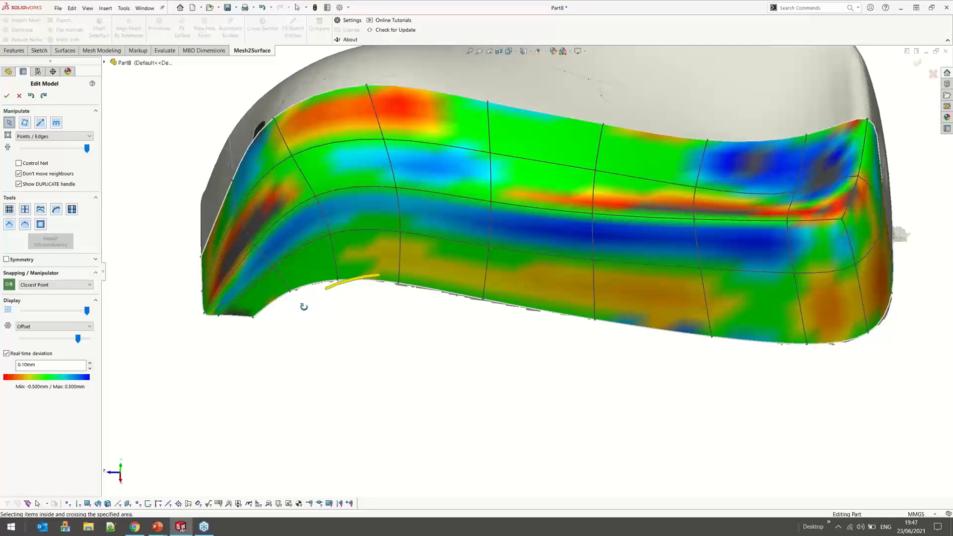
pyautogui.scroll(-3, 818, 216)
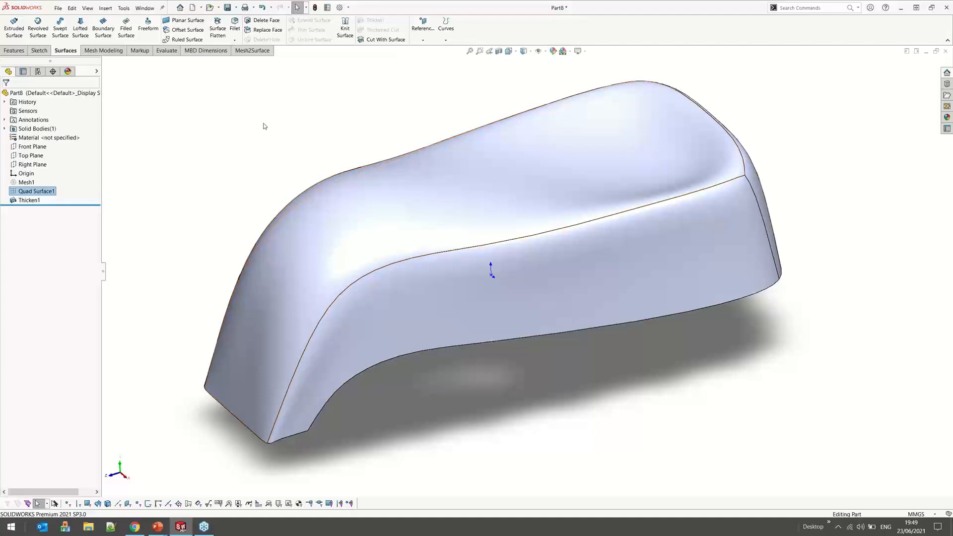
# Check the thickened solid's smoothness at the rear corner with Zebra Stripes, turn the stripes off and inspect the overall shape
pyautogui.click(166, 50)
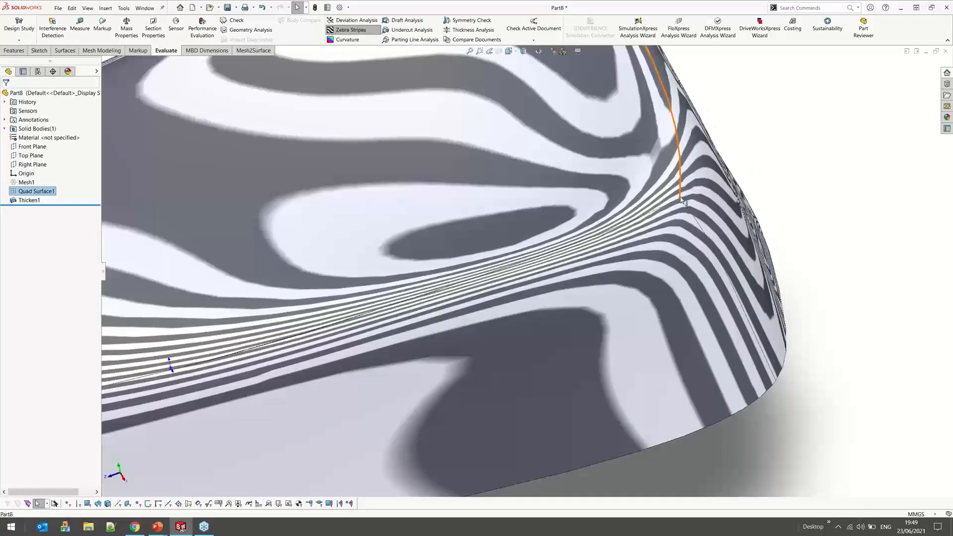
pyautogui.click(353, 34)
pyautogui.scroll(8, 398, 300)
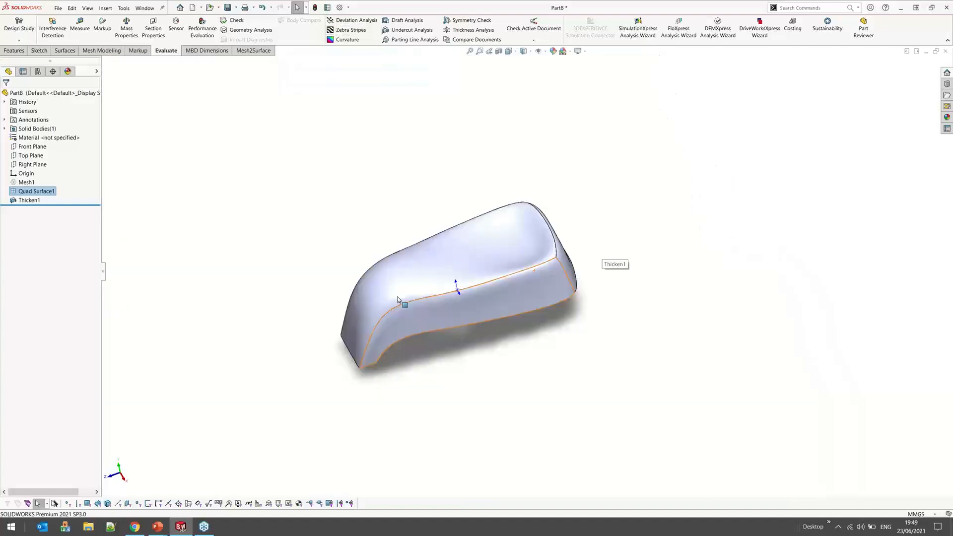
pyautogui.scroll(-4, 398, 300)
pyautogui.moveTo(627, 410); pyautogui.dragTo(638, 362, button='middle')
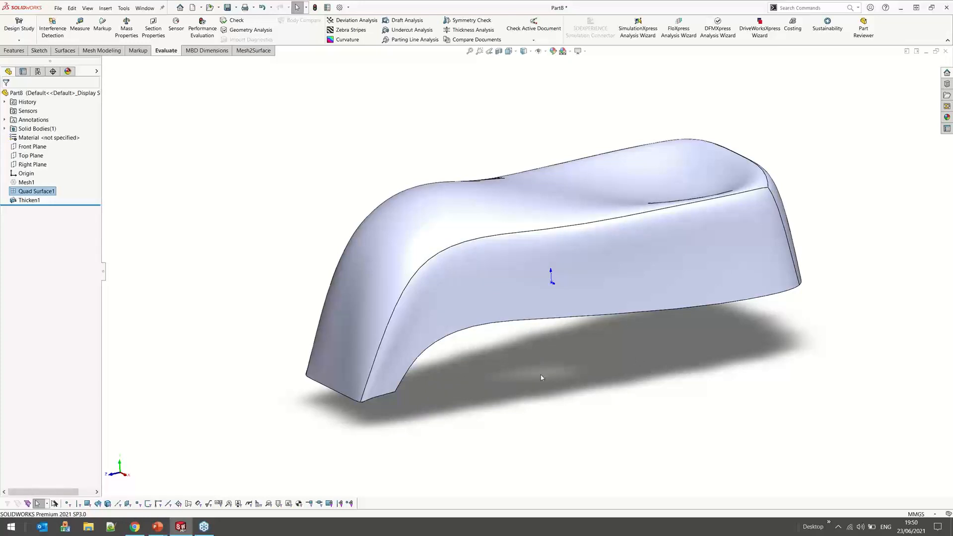
pyautogui.moveTo(532, 372); pyautogui.dragTo(519, 358, button='middle')
pyautogui.scroll(2, 427, 283)
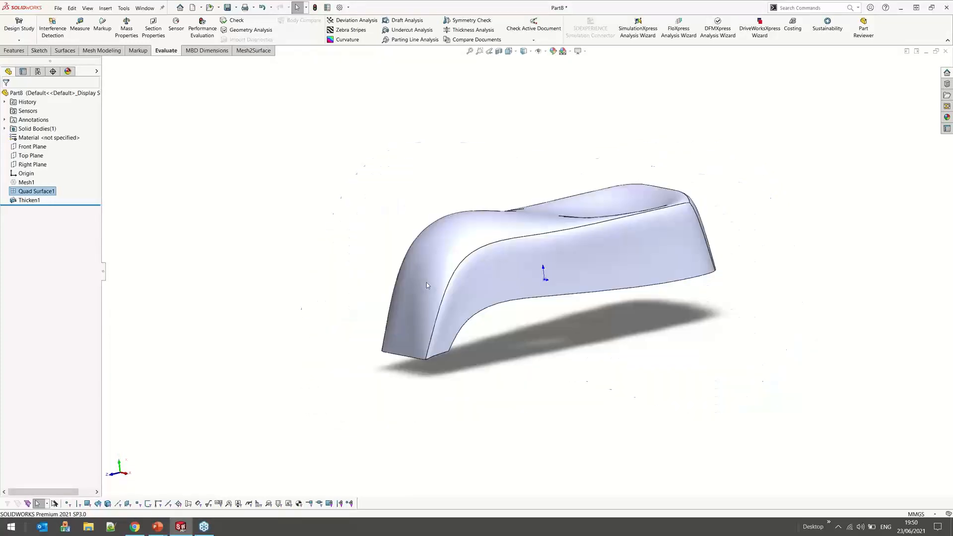
# Close the part without saving and inspect the shoe-last mesh in a new part
pyautogui.click(945, 52)
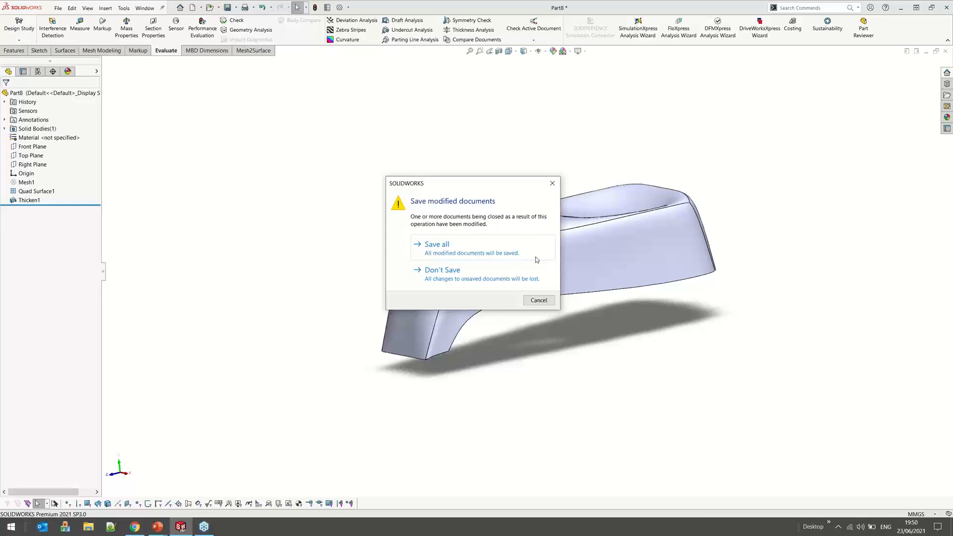
pyautogui.click(497, 269)
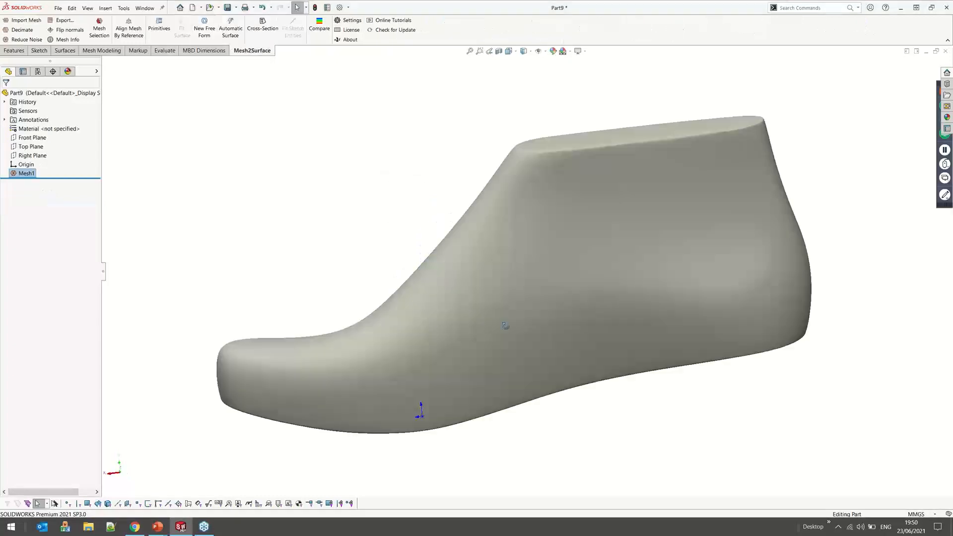
pyautogui.moveTo(504, 326); pyautogui.dragTo(548, 193, button='middle')
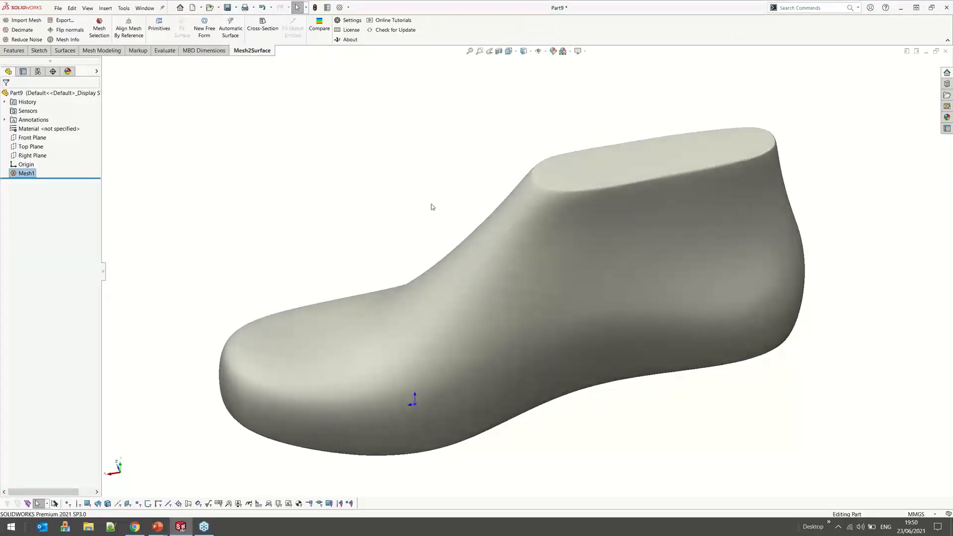
pyautogui.scroll(2, 526, 272)
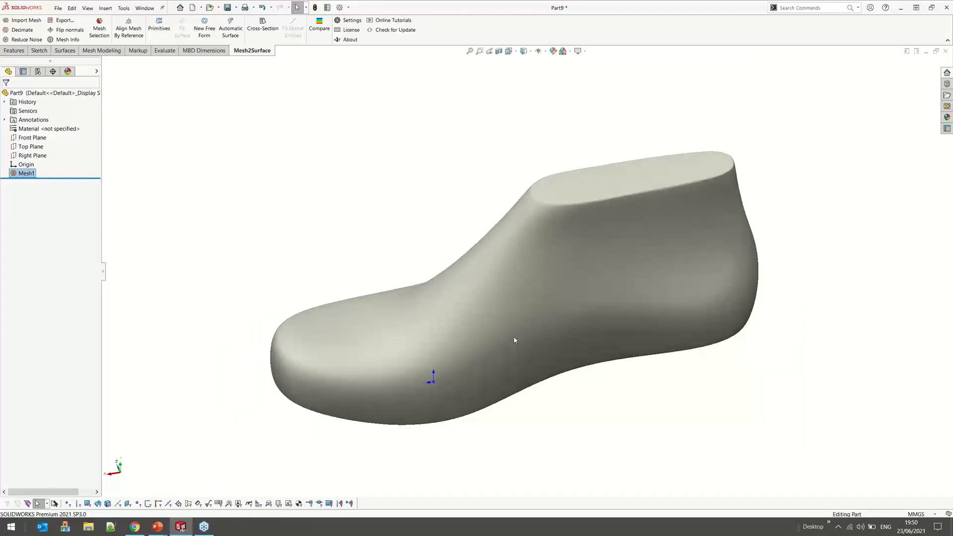
# Start the Automatic Surface command on the shoe-last mesh and inspect the mesh's side, top and instep
pyautogui.moveTo(514, 340)
pyautogui.mouseDown(button='middle')
pyautogui.moveTo(522, 391)
pyautogui.moveTo(524, 350)
pyautogui.mouseUp(button='middle')
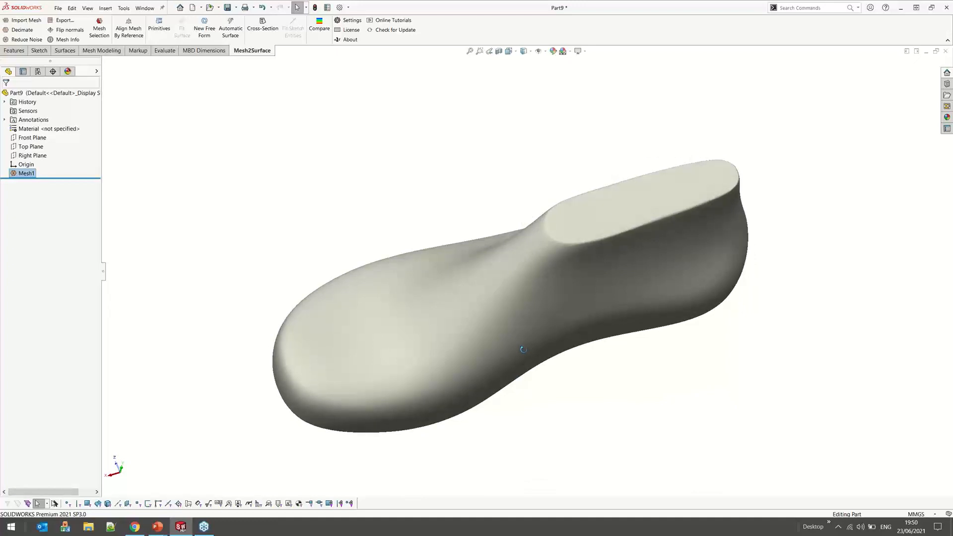
pyautogui.hotkey('ctrl', '1')
pyautogui.click(231, 28)
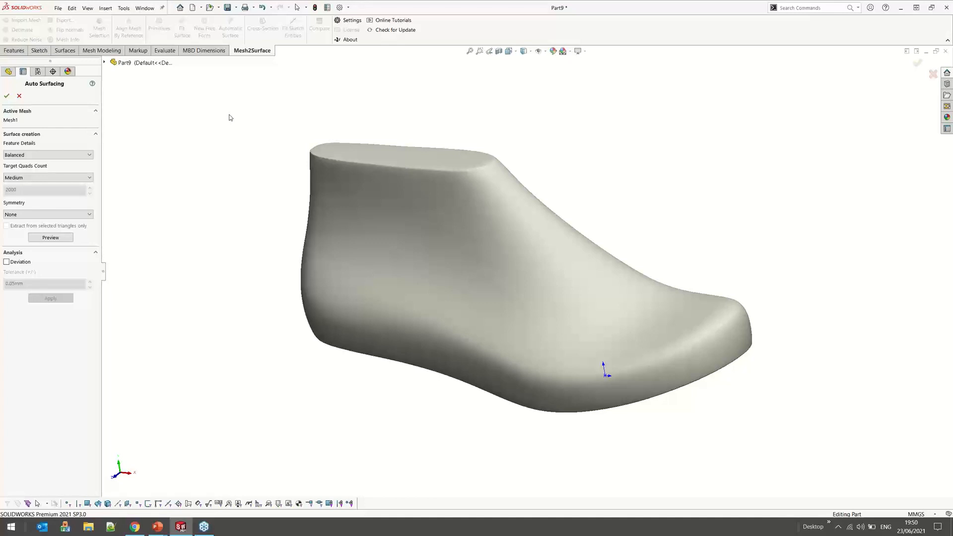
pyautogui.moveTo(458, 323); pyautogui.dragTo(553, 338, button='middle')
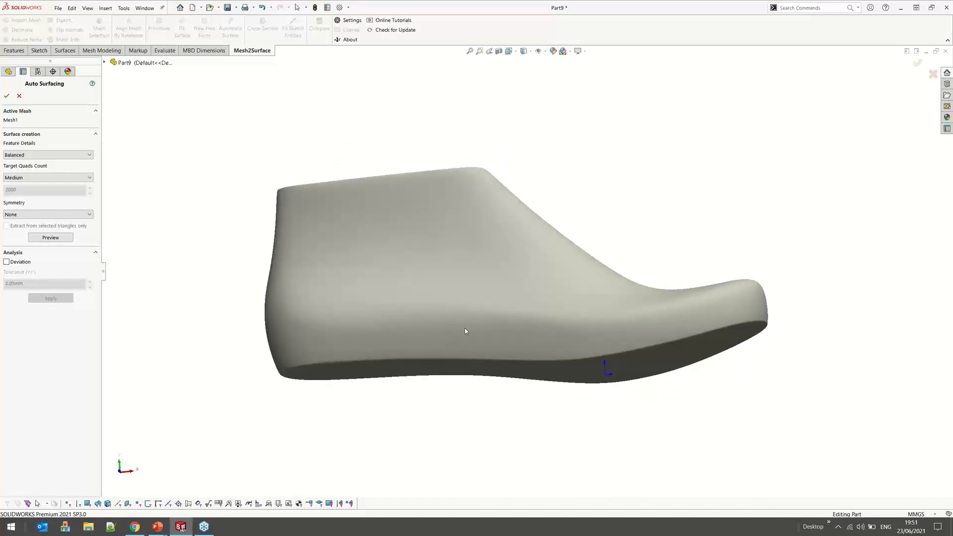
pyautogui.moveTo(483, 234); pyautogui.dragTo(528, 198, button='middle')
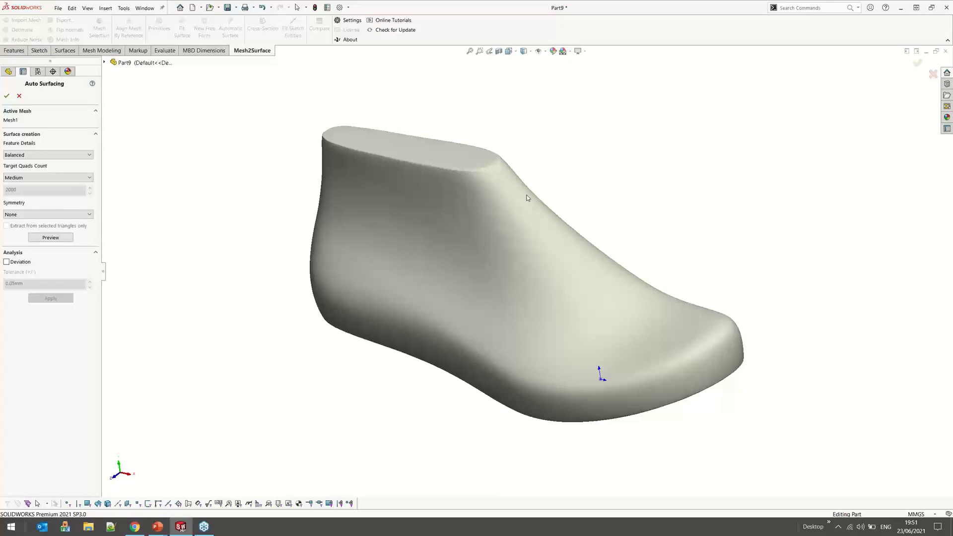
pyautogui.scroll(-2, 521, 196)
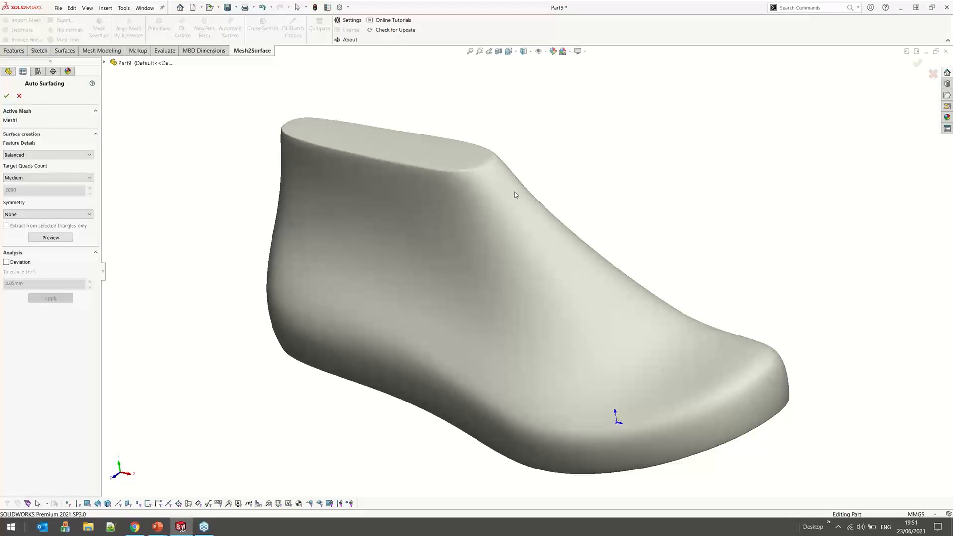
pyautogui.scroll(-2, 516, 194)
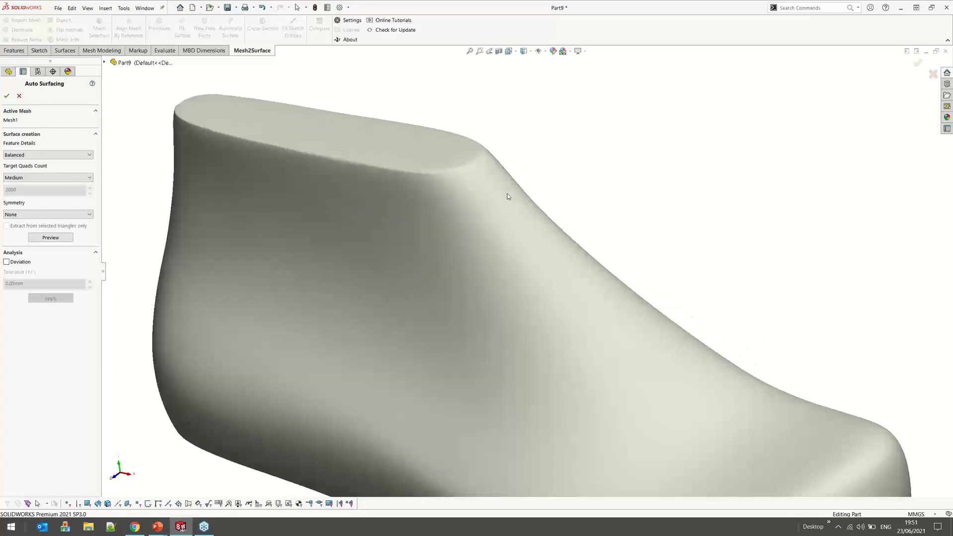
# Review the available Feature Details and Target Quads Count options for the shoe last's automatic surface
pyautogui.click(32, 156)
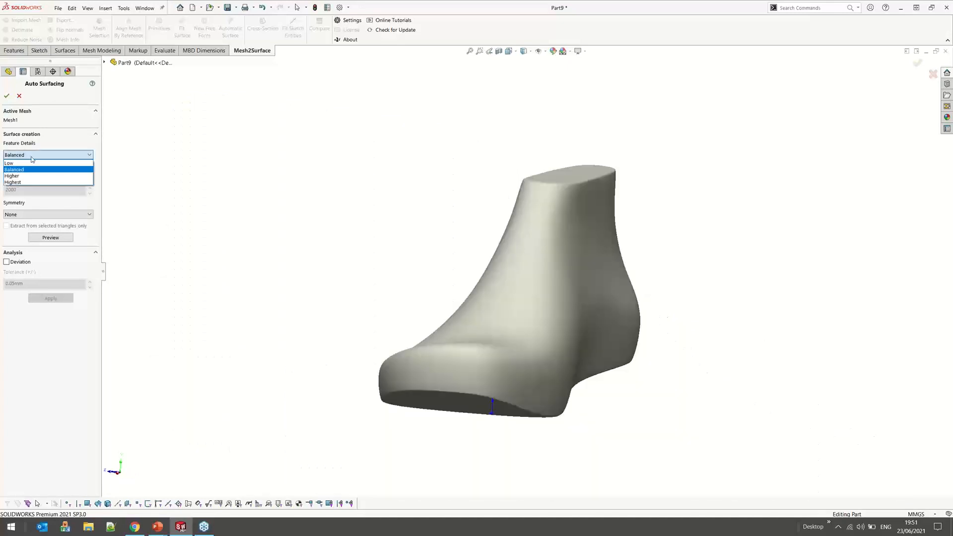
pyautogui.click(31, 158)
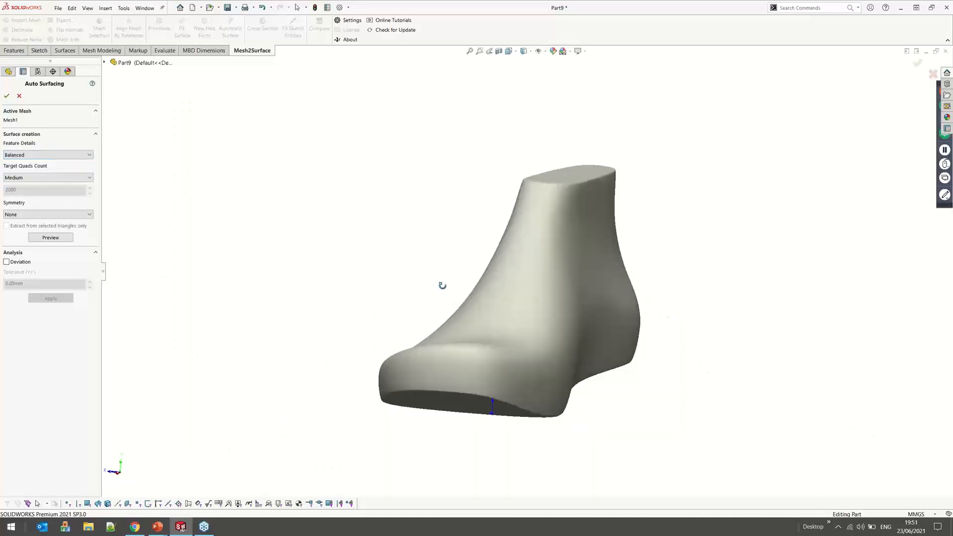
pyautogui.moveTo(442, 285); pyautogui.dragTo(452, 274, button='middle')
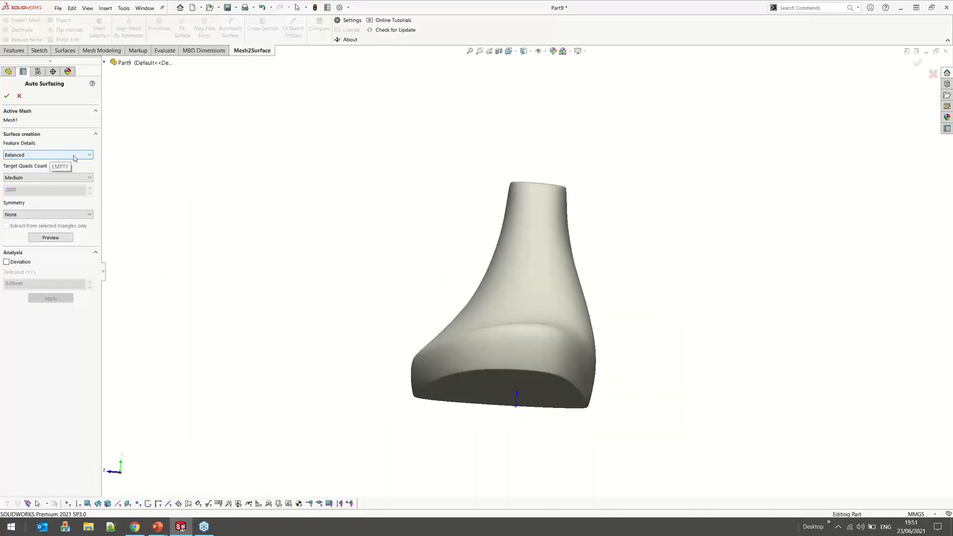
pyautogui.click(38, 158)
pyautogui.click(39, 158)
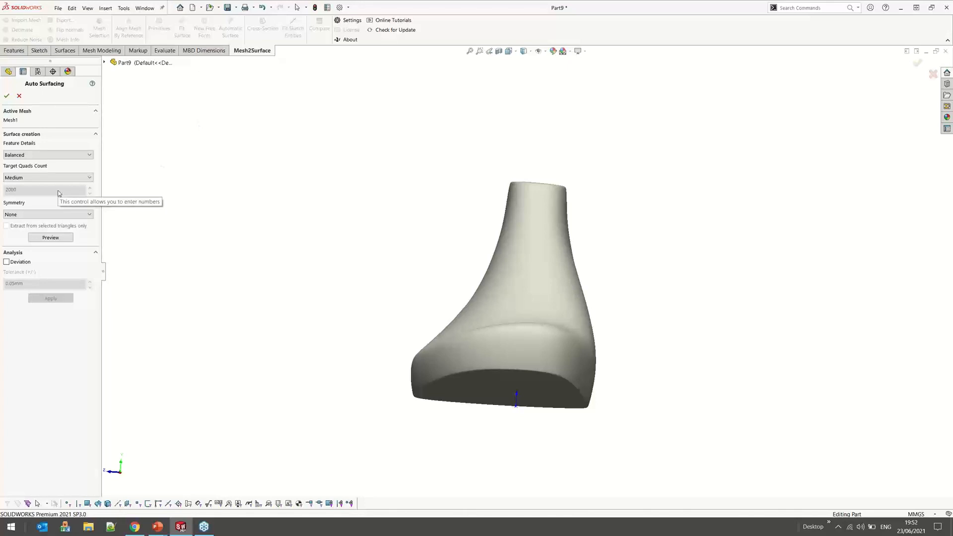
pyautogui.click(32, 178)
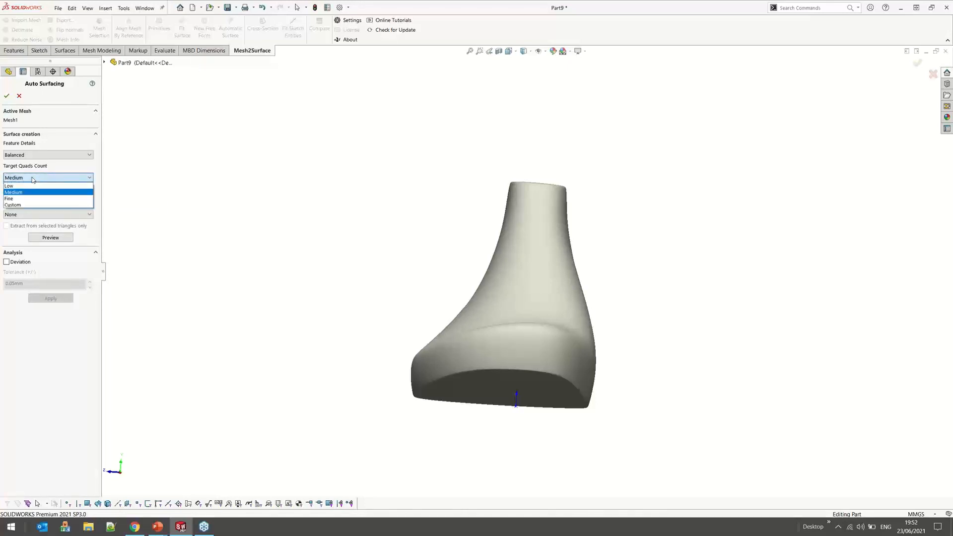
pyautogui.click(33, 178)
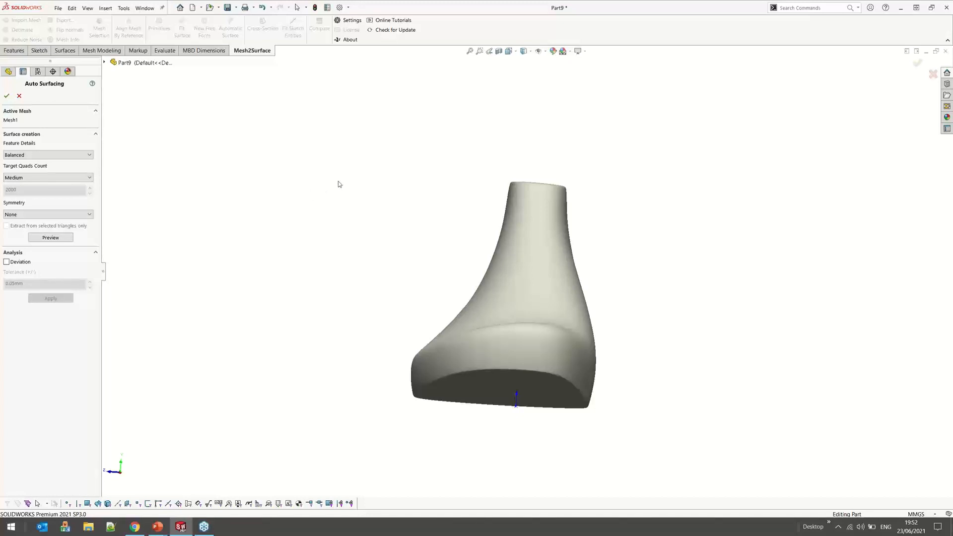
# Inspect the shoe last from the toe and preview its automatic surface with Balanced feature details, Medium quad count and no symmetry
pyautogui.moveTo(411, 271); pyautogui.dragTo(431, 279, button='middle')
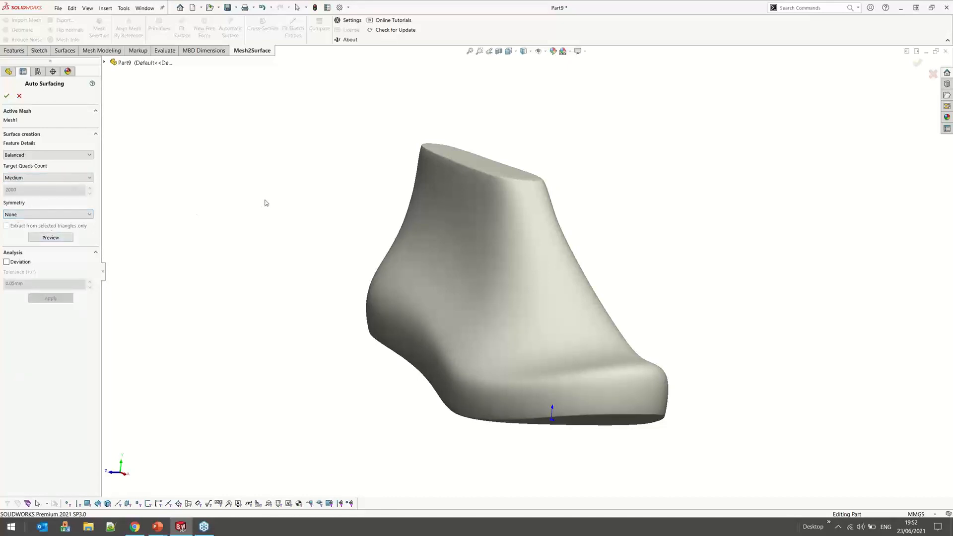
pyautogui.moveTo(308, 216); pyautogui.dragTo(298, 308, button='middle')
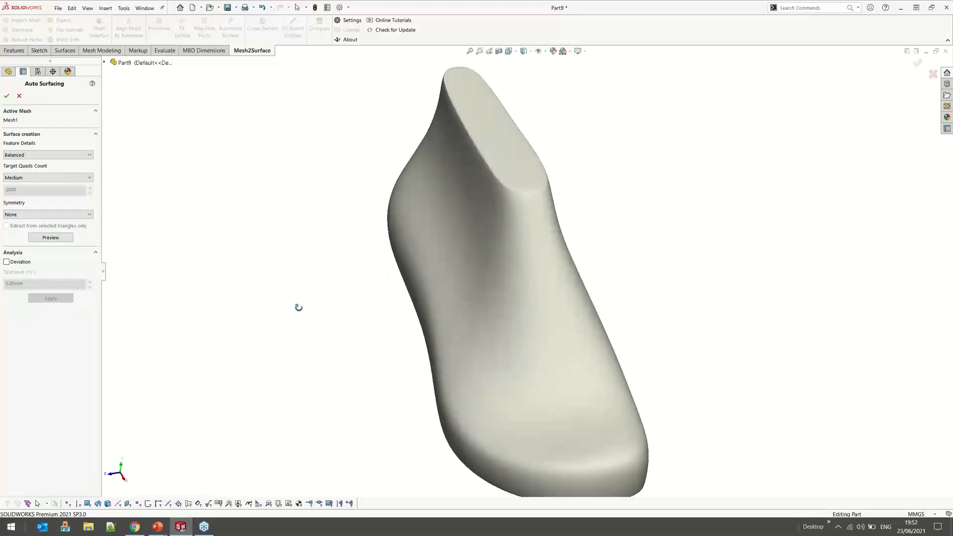
pyautogui.moveTo(298, 308); pyautogui.dragTo(298, 318, button='middle')
pyautogui.scroll(1, 299, 319)
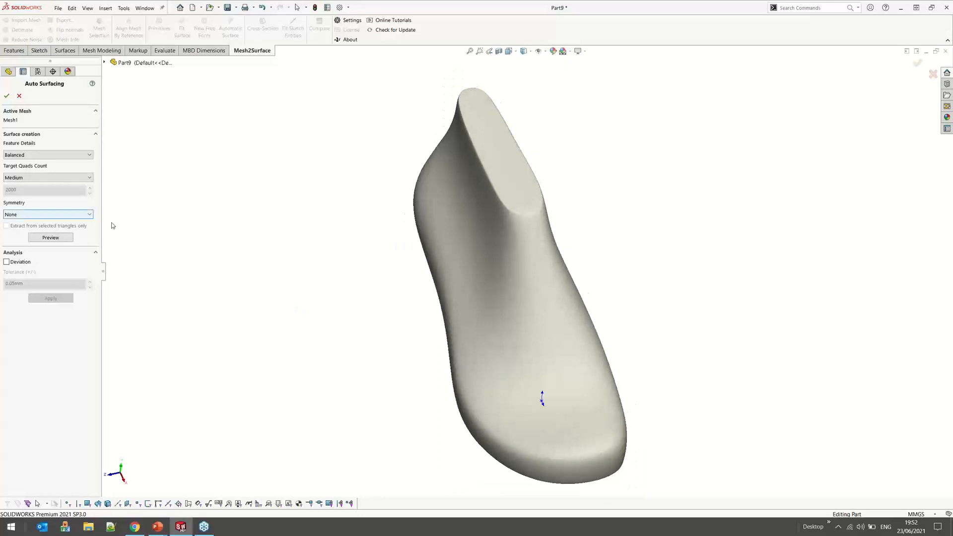
pyautogui.moveTo(627, 278); pyautogui.dragTo(596, 258, button='middle')
pyautogui.click(51, 237)
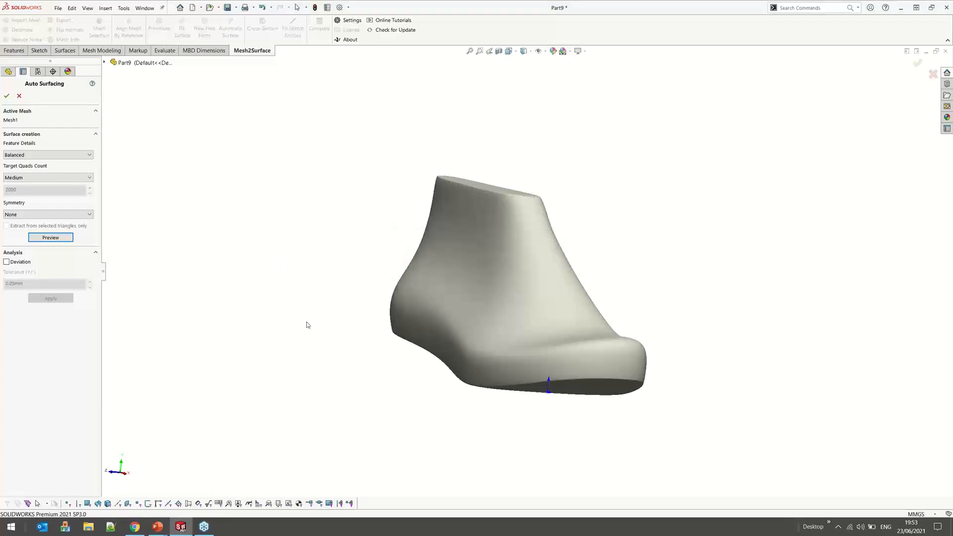
# Check the previewed shoe-last surface's deviation from the mesh and accept the automatic surface
pyautogui.moveTo(409, 255); pyautogui.dragTo(432, 320, button='middle')
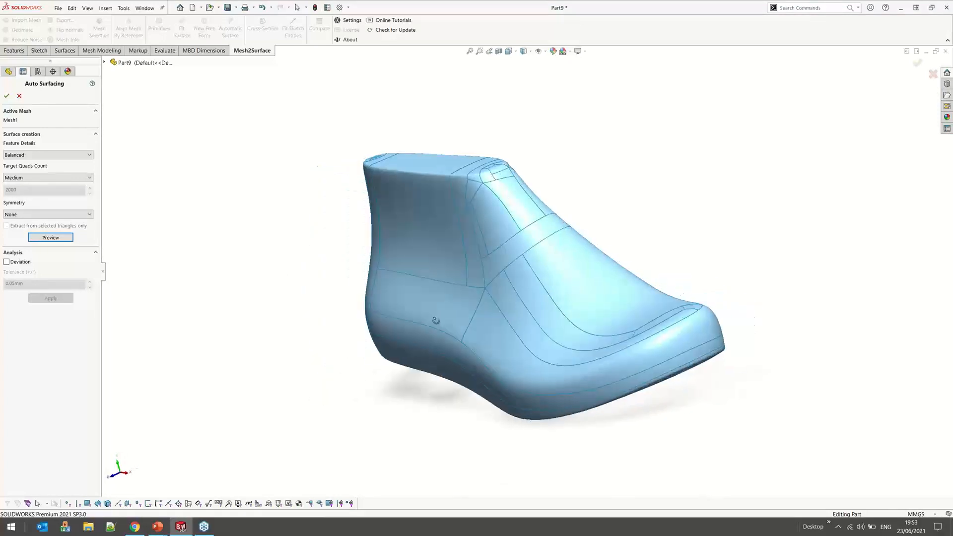
pyautogui.click(7, 262)
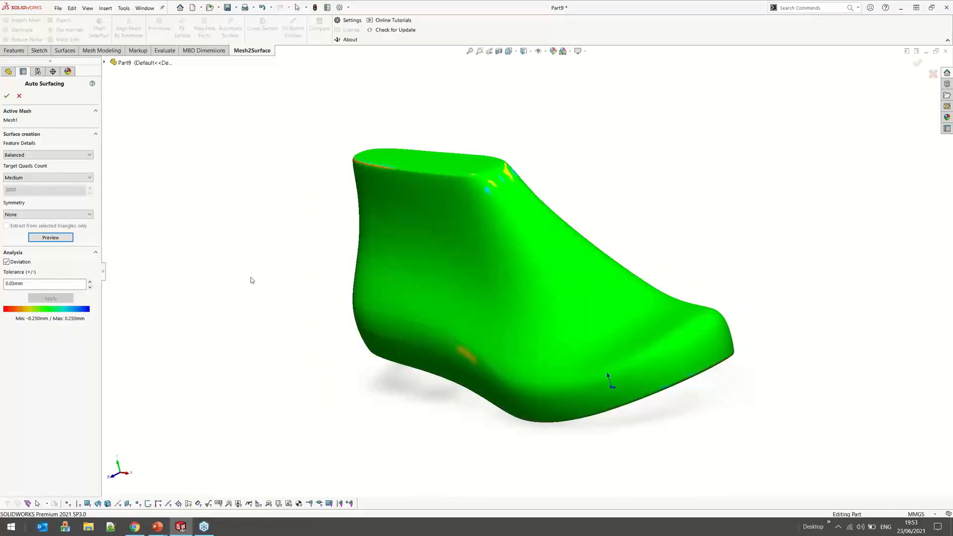
pyautogui.moveTo(283, 326); pyautogui.dragTo(248, 302, button='middle')
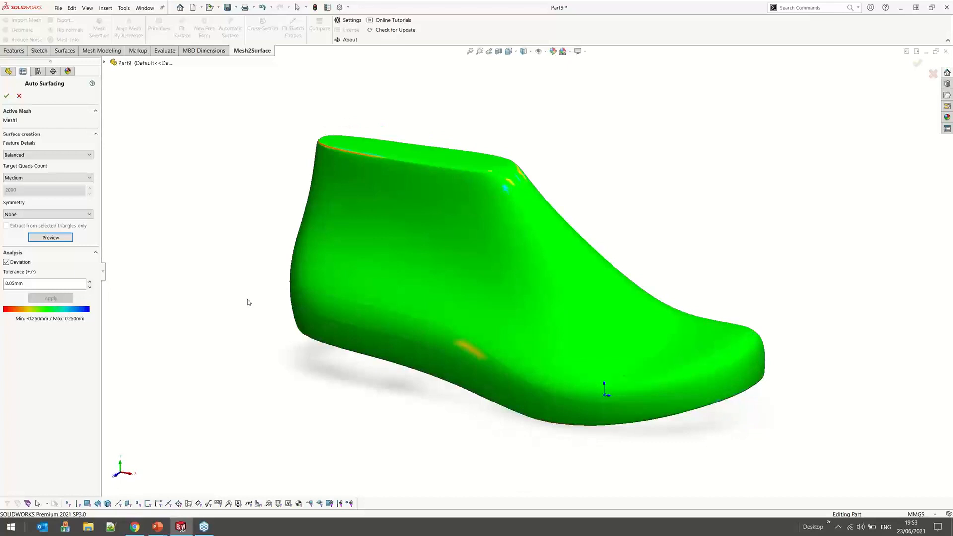
pyautogui.click(6, 96)
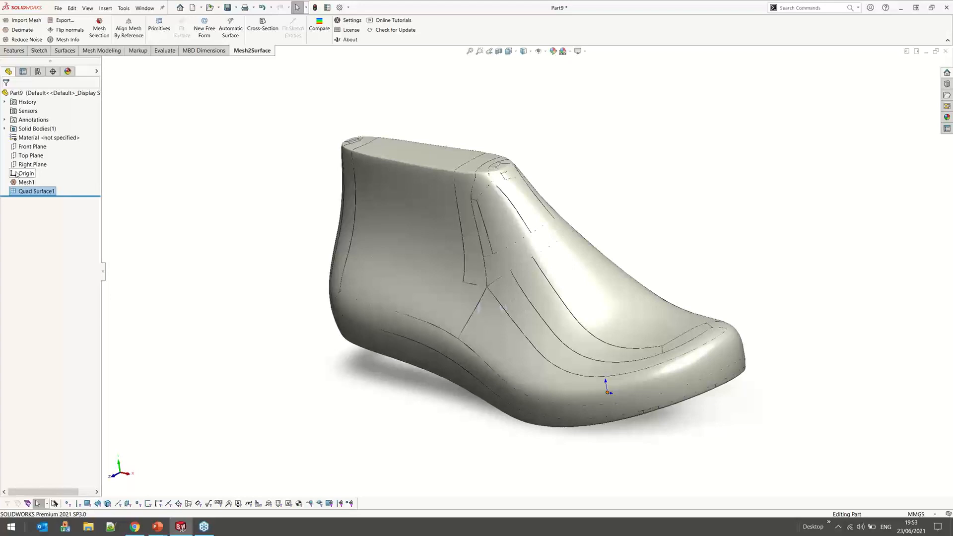
# Hide the mesh and examine the shoe-last solid with a temporary section view offset 23 mm from the Front Plane
pyautogui.click(27, 182)
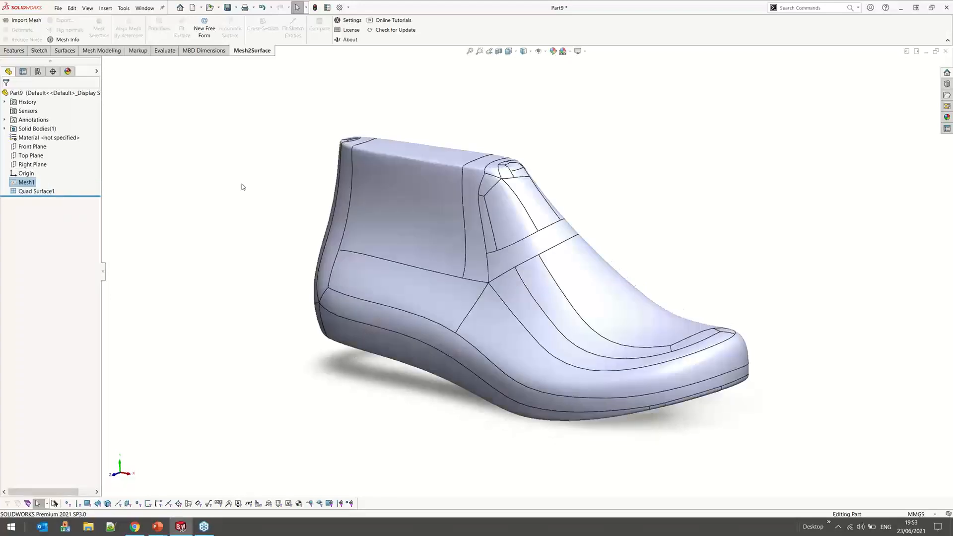
pyautogui.click(499, 51)
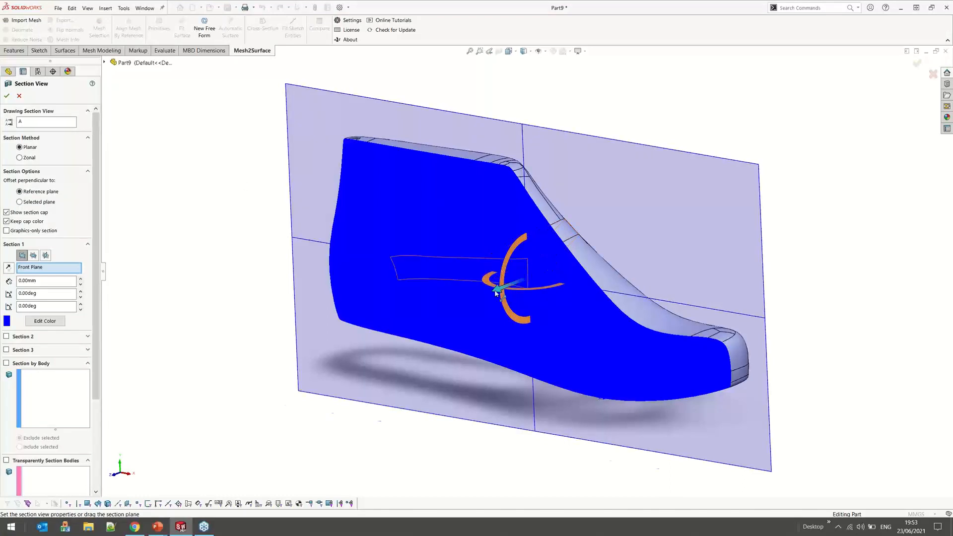
pyautogui.moveTo(495, 293); pyautogui.dragTo(463, 315)
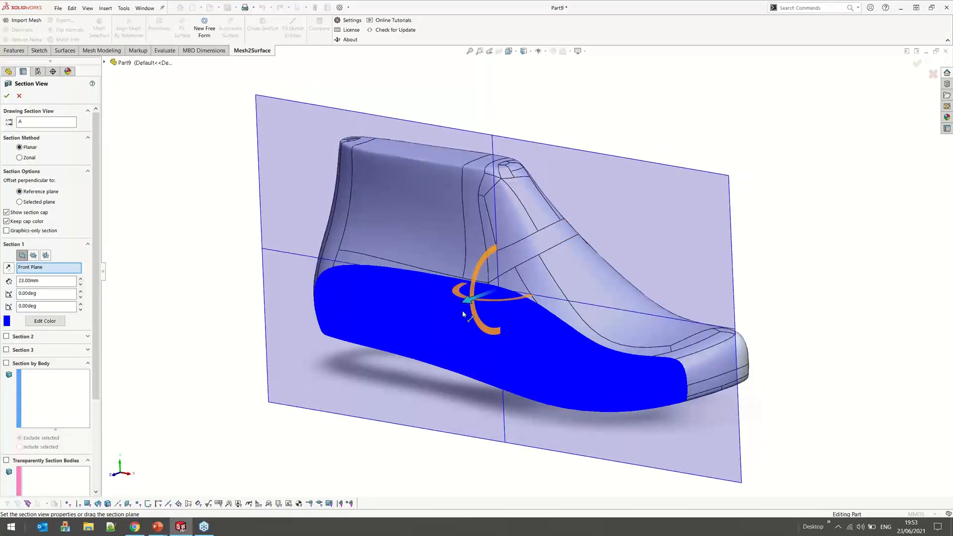
pyautogui.press('Escape')
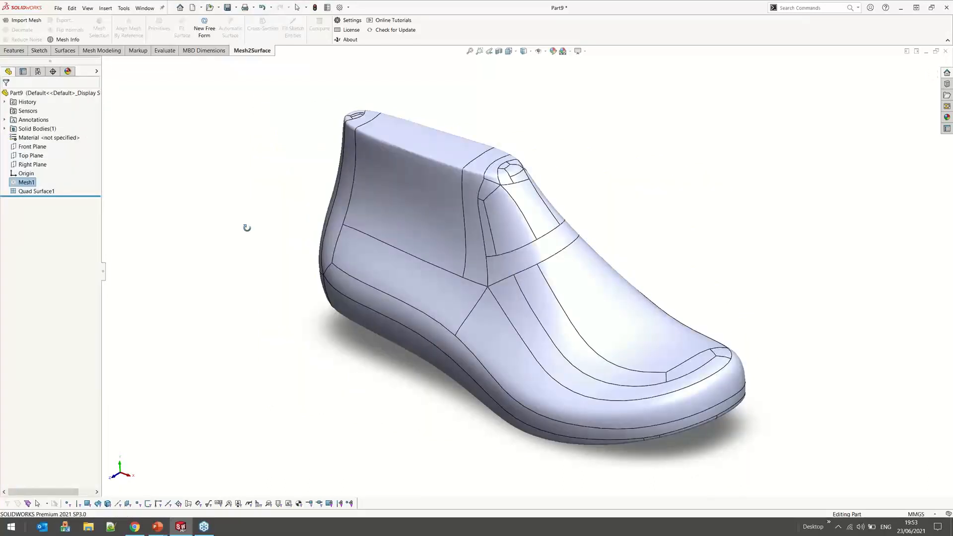
# Show the shoe-last mesh again and close the part without saving
pyautogui.rightClick(34, 192)
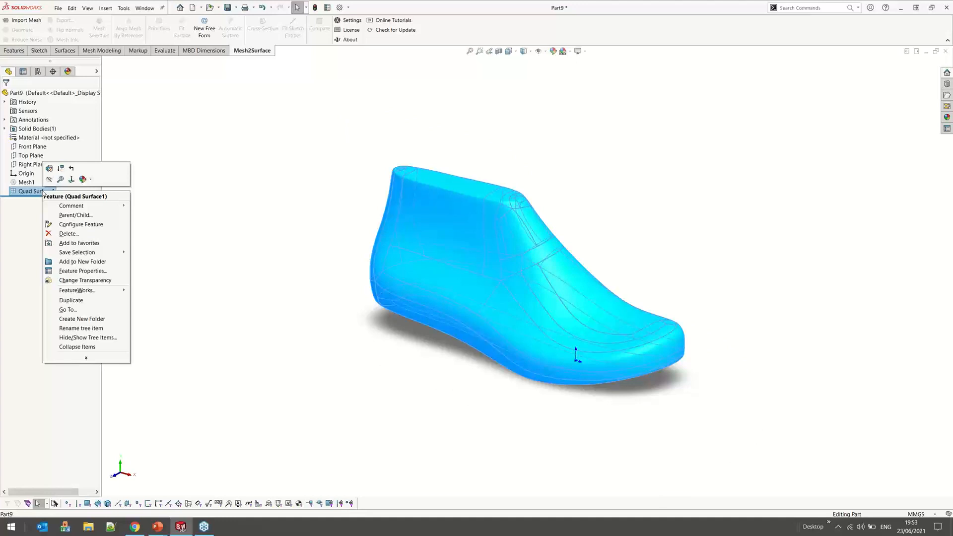
pyautogui.rightClick(36, 183)
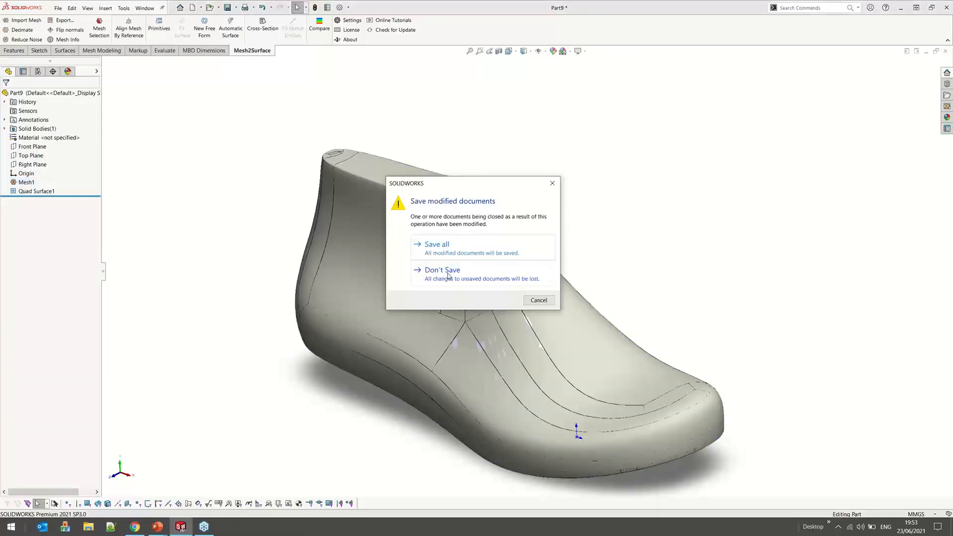
pyautogui.click(440, 273)
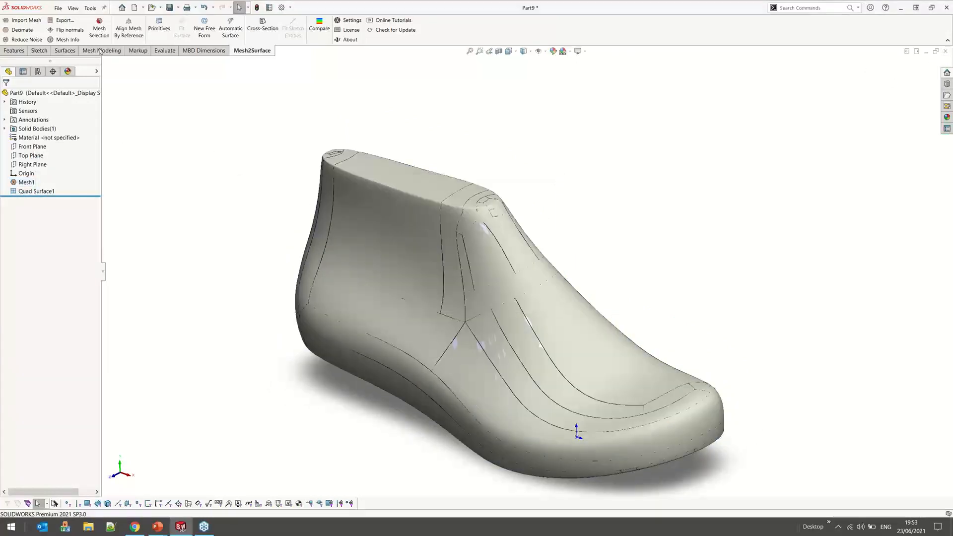
# Create a new part and import the torso mesh in millimeters with Z mapped to the Y axis
pyautogui.click(58, 8)
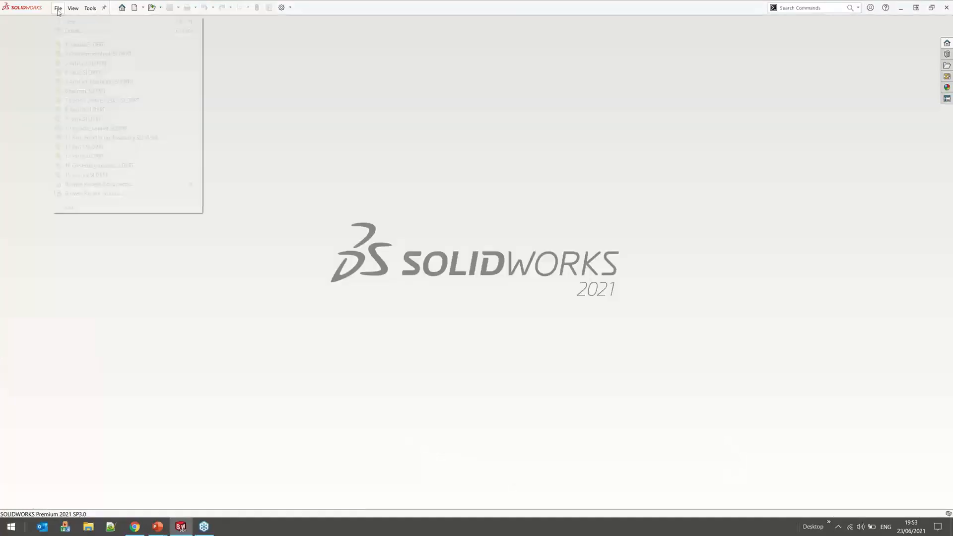
pyautogui.click(71, 22)
pyautogui.click(610, 286)
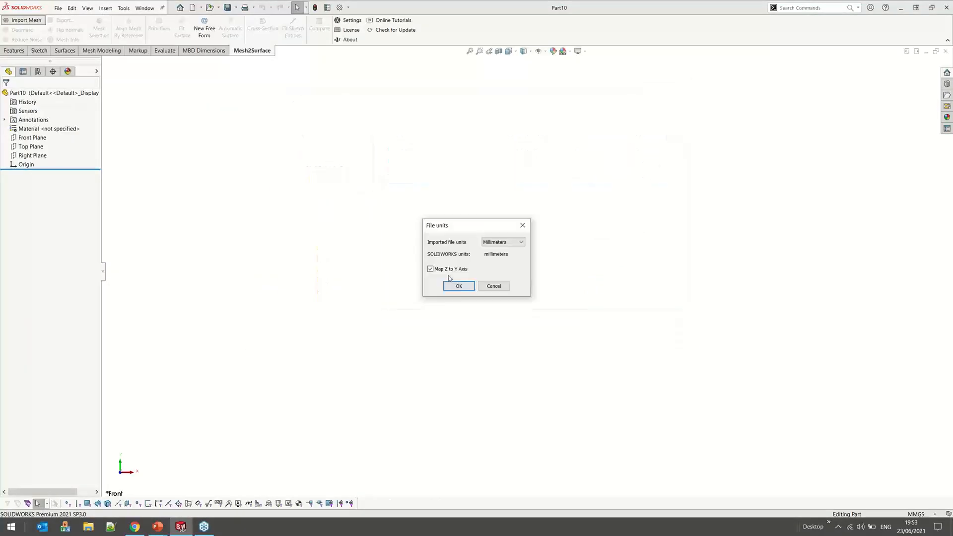
pyautogui.click(450, 284)
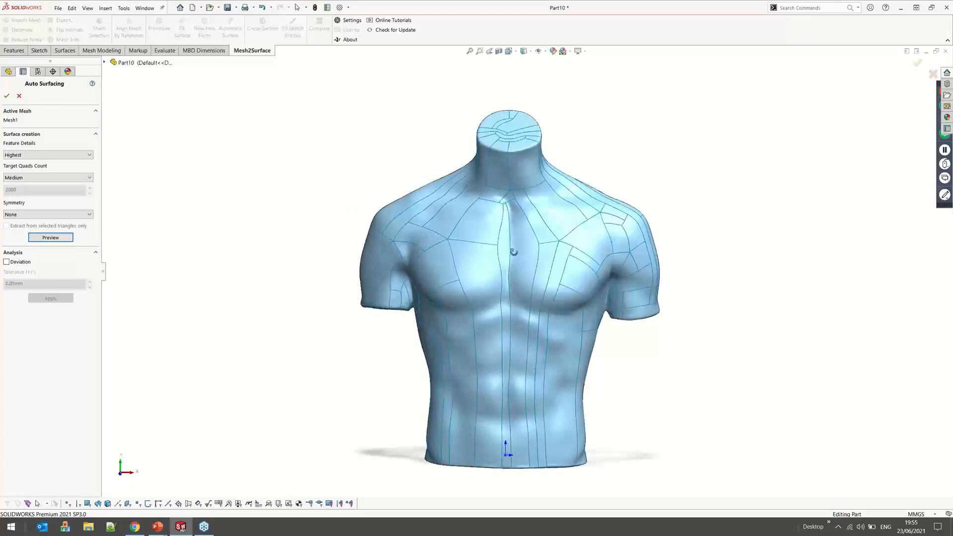
# Inspect and accept the torso's automatic surface with Highest feature details, Medium quad count and no symmetry
pyautogui.moveTo(514, 252); pyautogui.dragTo(519, 262, button='middle')
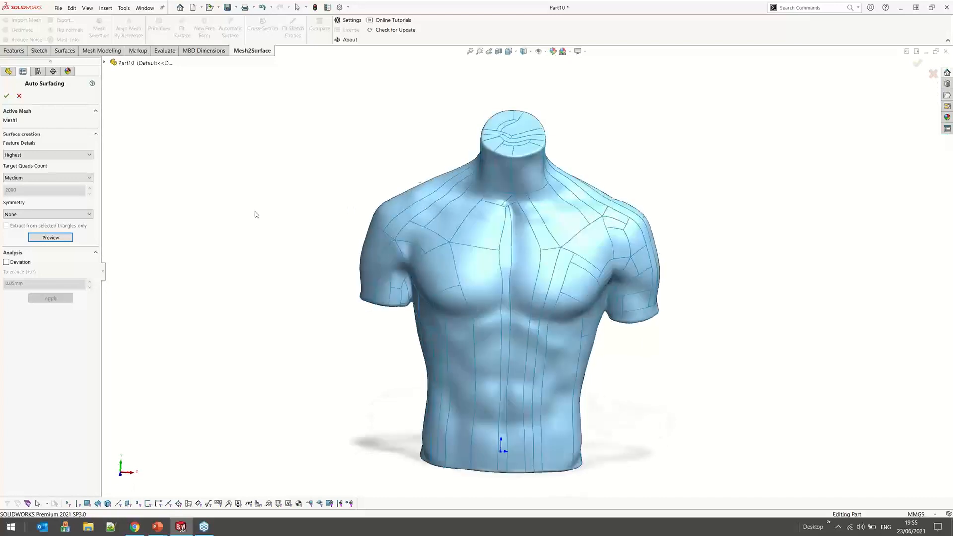
pyautogui.click(7, 97)
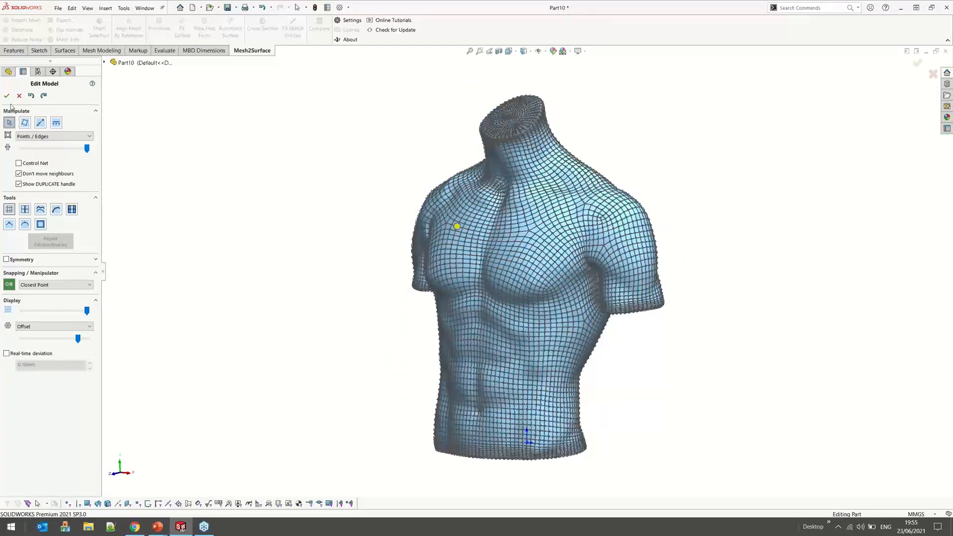
# Check the torso's quad surface with real-time deviation and zebra stripes, and finish editing the model
pyautogui.click(7, 353)
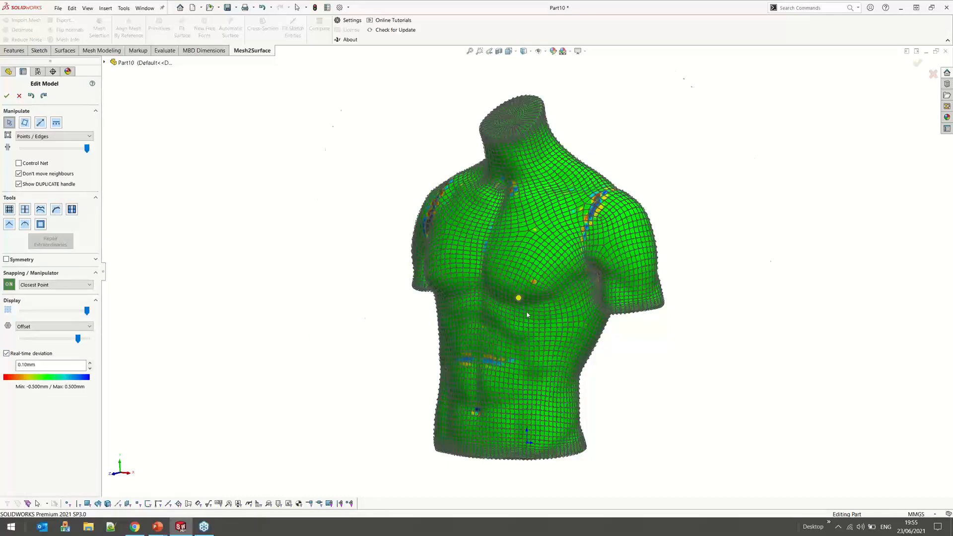
pyautogui.scroll(-3, 527, 315)
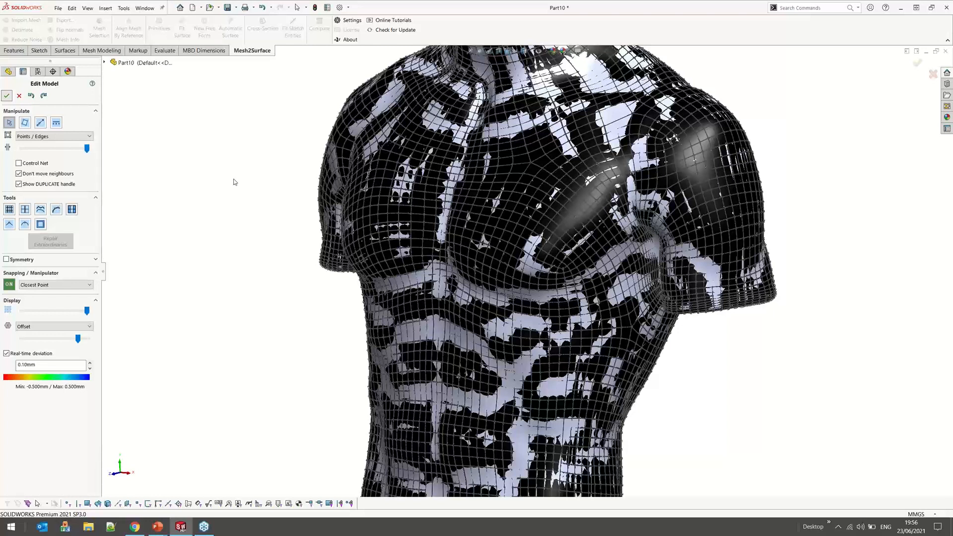
pyautogui.press('Return')
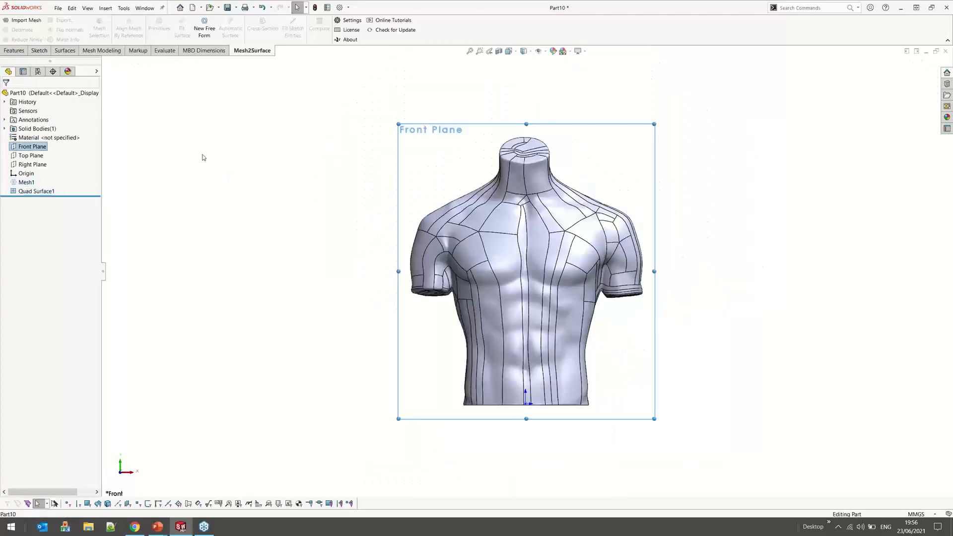
# Sketch a rectangle enclosing the torso on the Front Plane and extrude it 450 mm towards the torso's back as a separate solid body
pyautogui.click(14, 50)
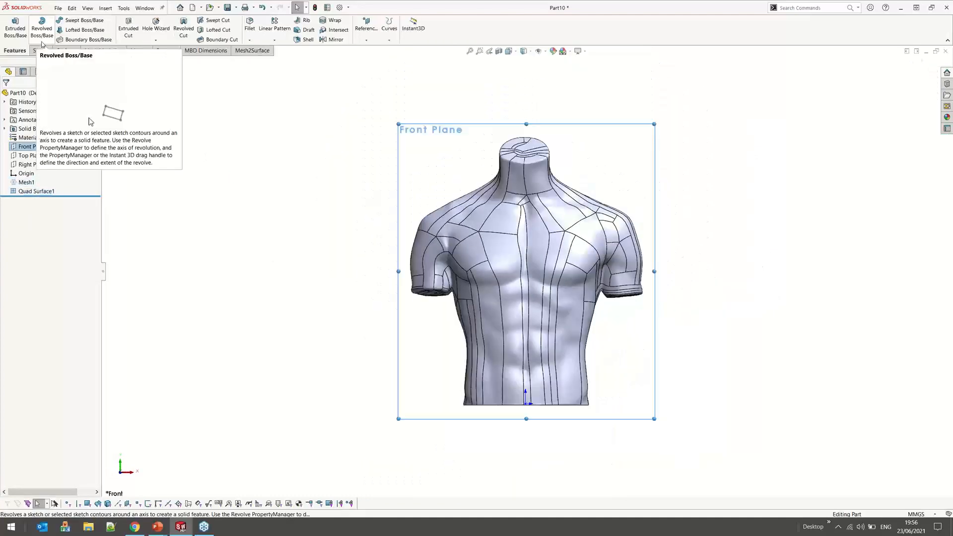
pyautogui.click(15, 27)
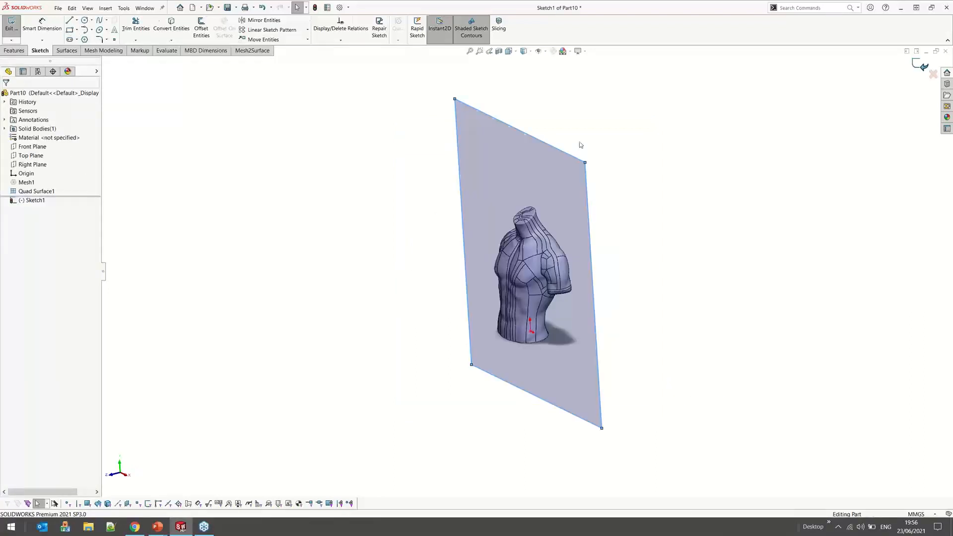
pyautogui.click(580, 142)
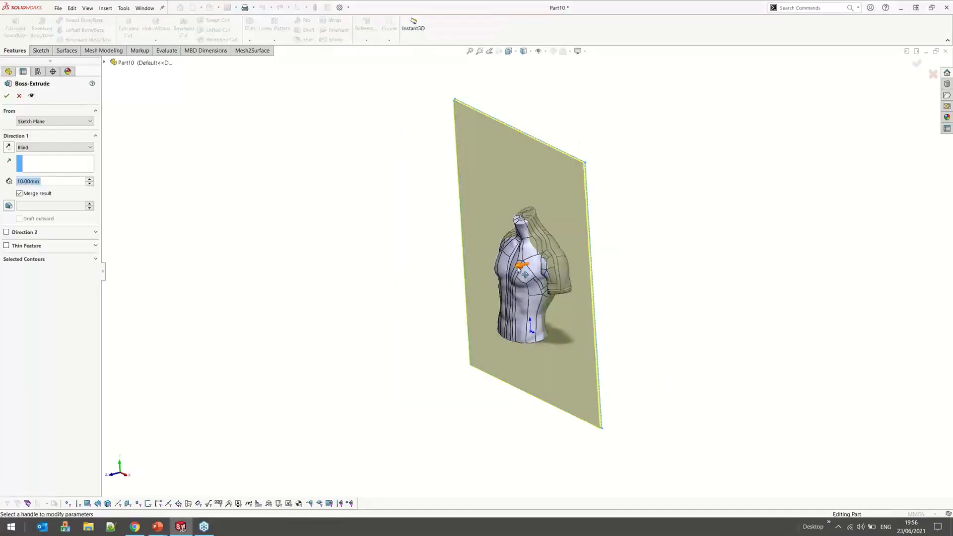
pyautogui.moveTo(520, 266); pyautogui.dragTo(614, 248)
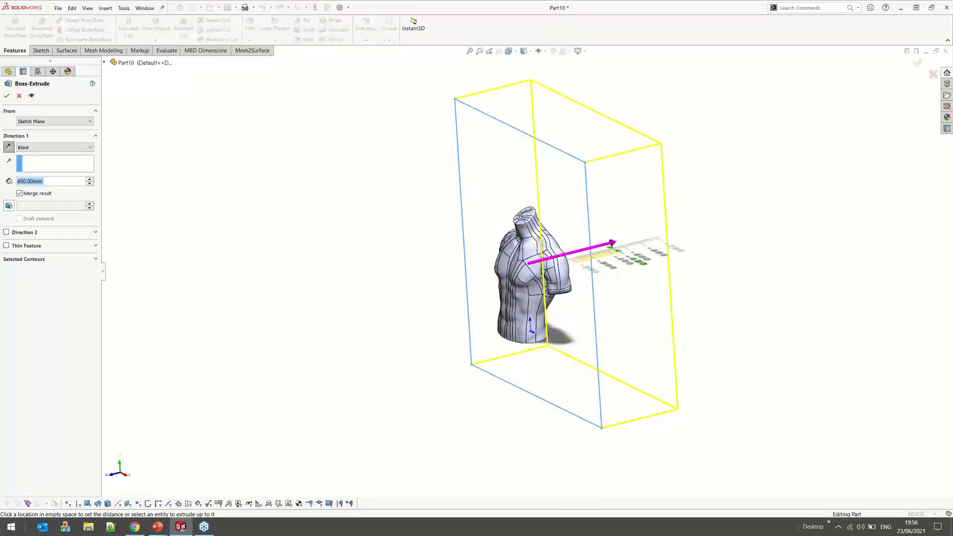
pyautogui.click(616, 248)
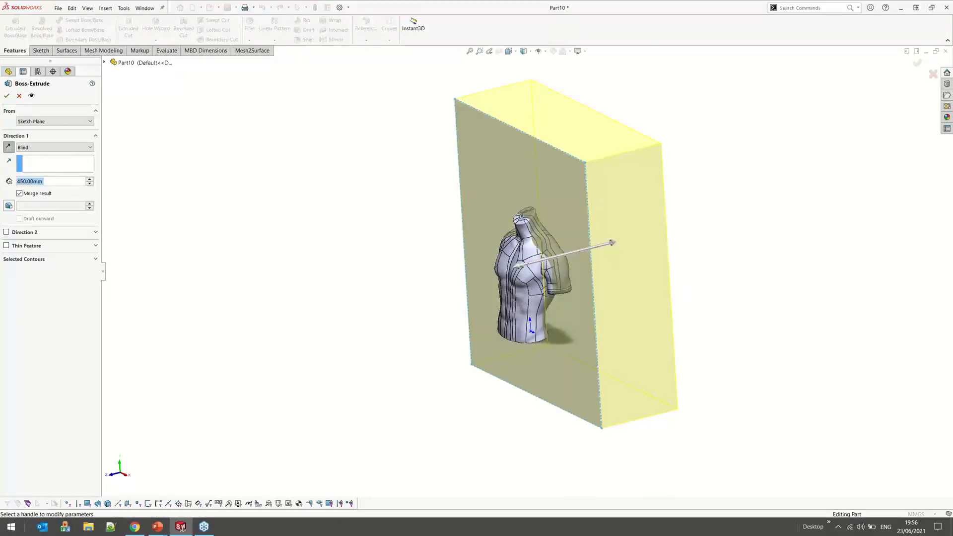
pyautogui.moveTo(615, 244); pyautogui.dragTo(786, 185, button='middle')
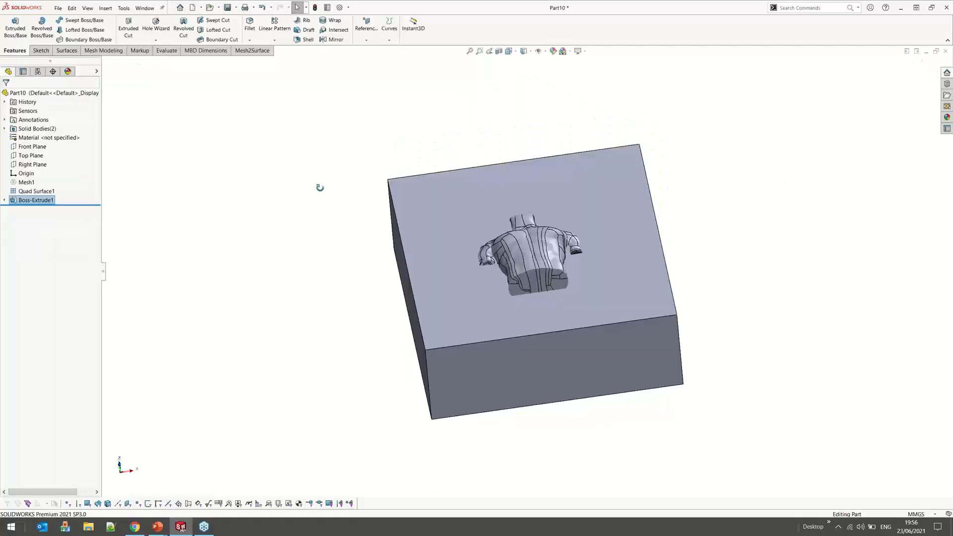
pyautogui.moveTo(320, 188); pyautogui.dragTo(345, 191, button='middle')
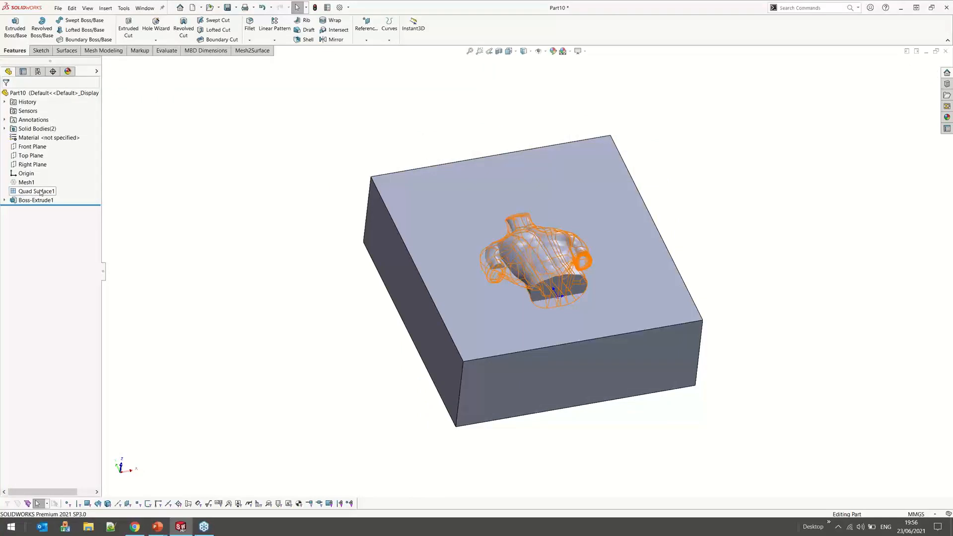
# Subtract the torso's quad surface body from the extruded block with Combine to form a torso-shaped mold cavity
pyautogui.click(41, 192)
pyautogui.keyDown('ctrl'); pyautogui.click(36, 200); pyautogui.keyUp('ctrl')
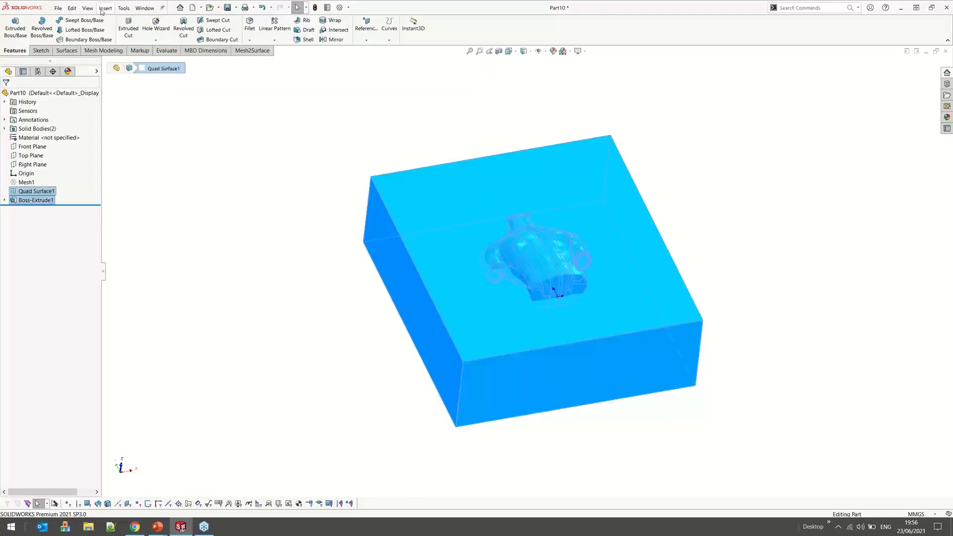
pyautogui.click(104, 8)
pyautogui.moveTo(149, 40)
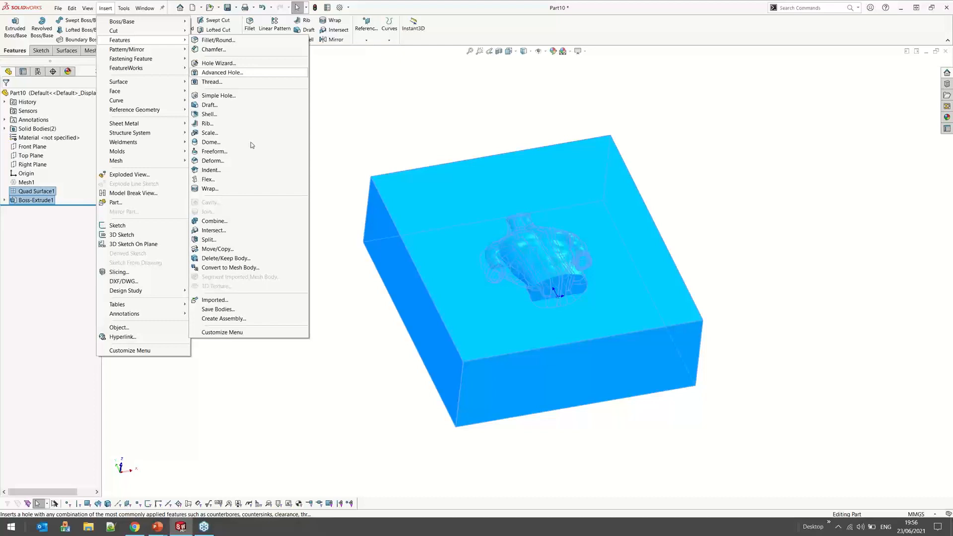
pyautogui.click(251, 221)
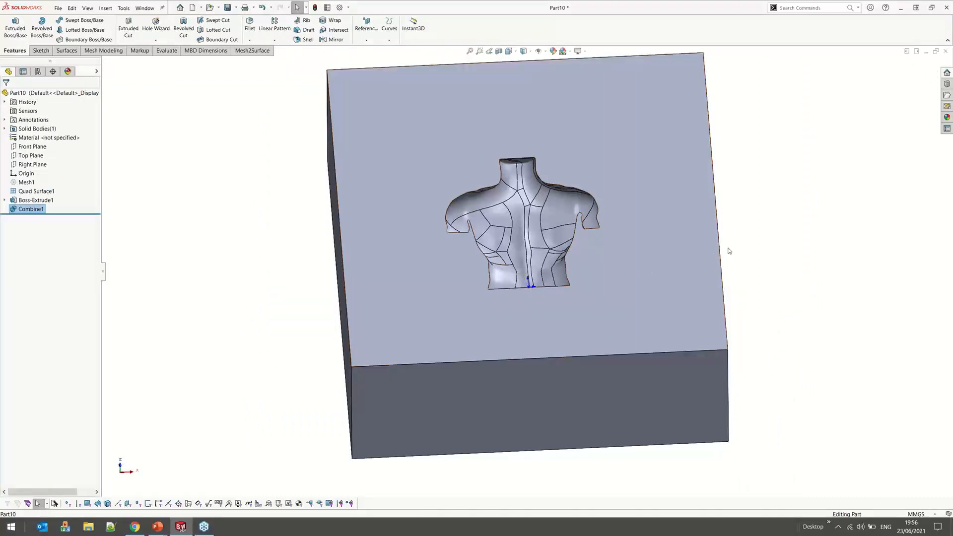
pyautogui.scroll(-3, 727, 251)
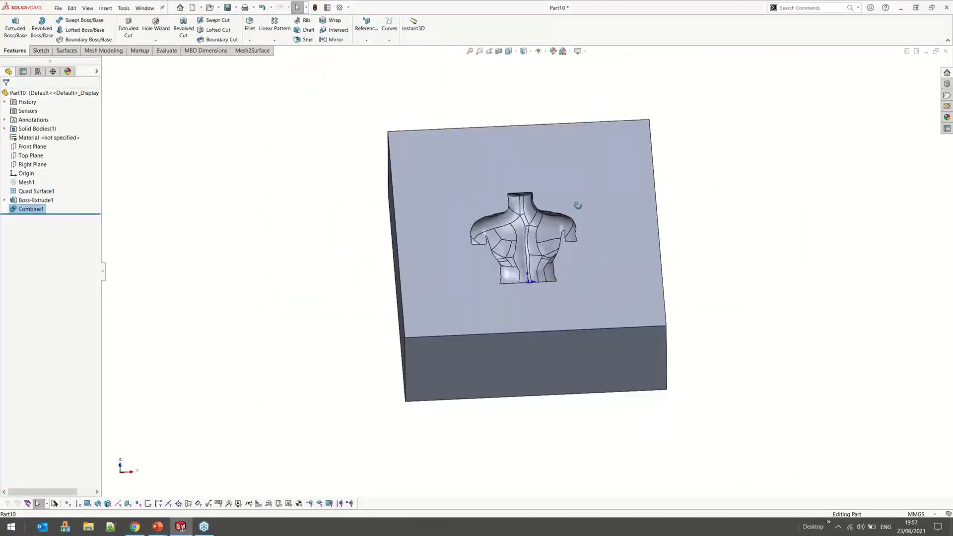
pyautogui.moveTo(578, 205); pyautogui.dragTo(720, 264, button='middle')
pyautogui.hotkey('alt', 'Tab')
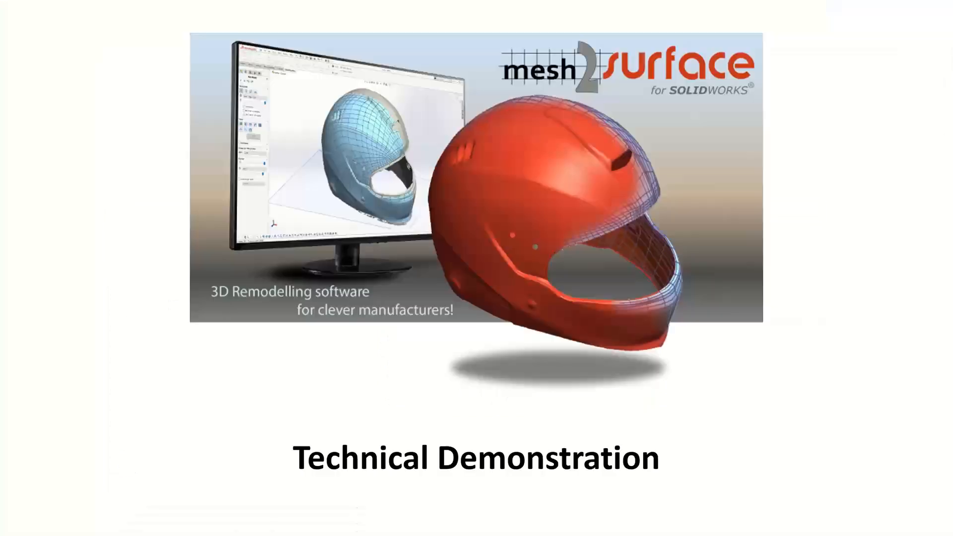
pyautogui.click(677, 274)
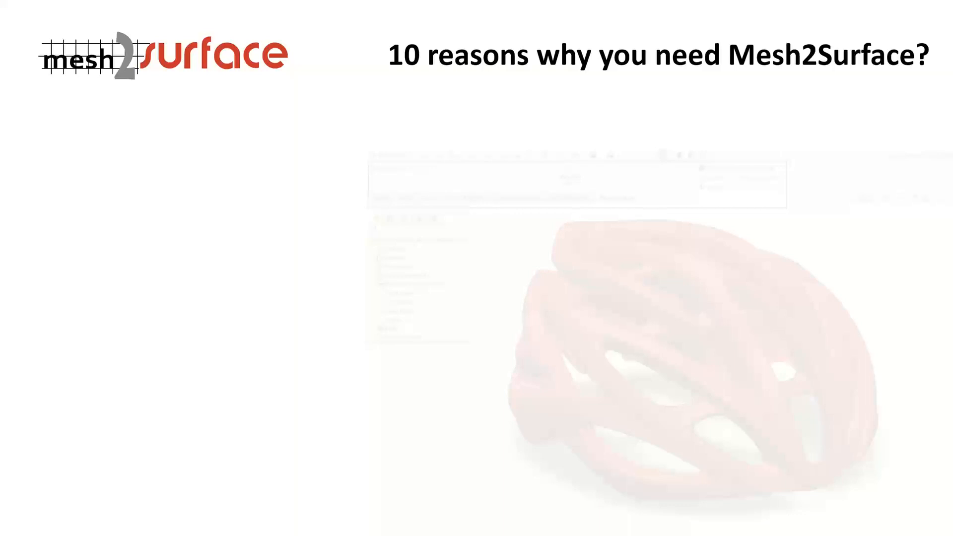
pyautogui.press('Right')
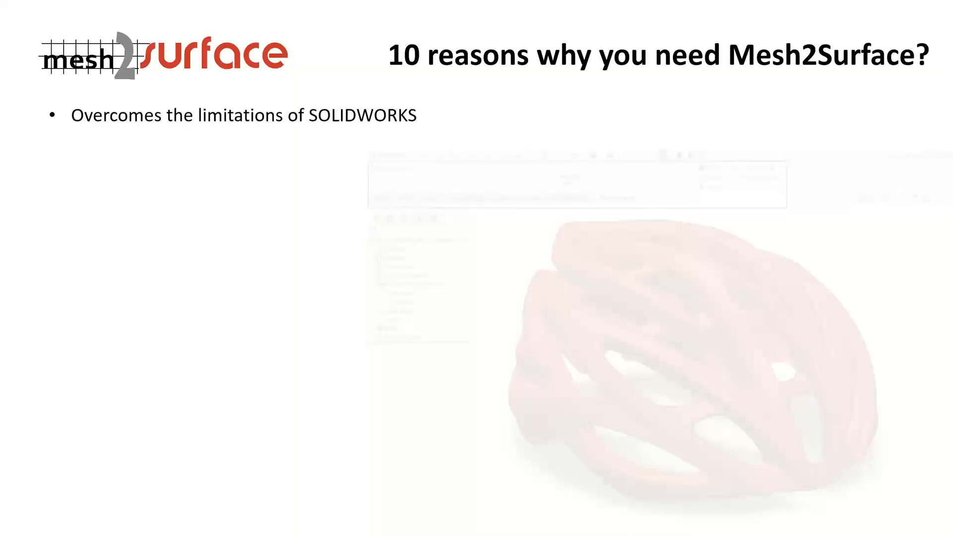